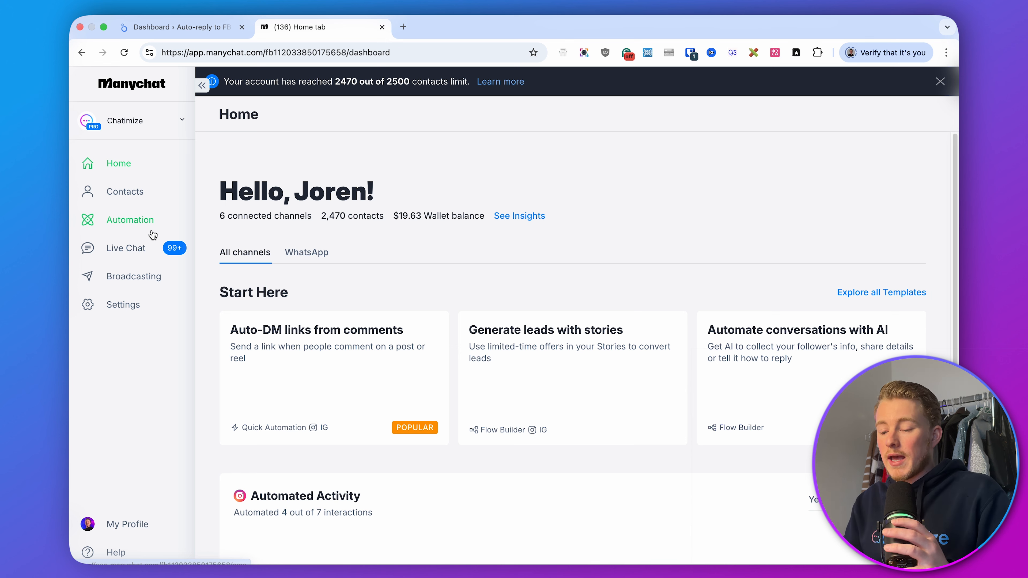
Create a new automation triggered when a user comments on a Facebook post
click(130, 220)
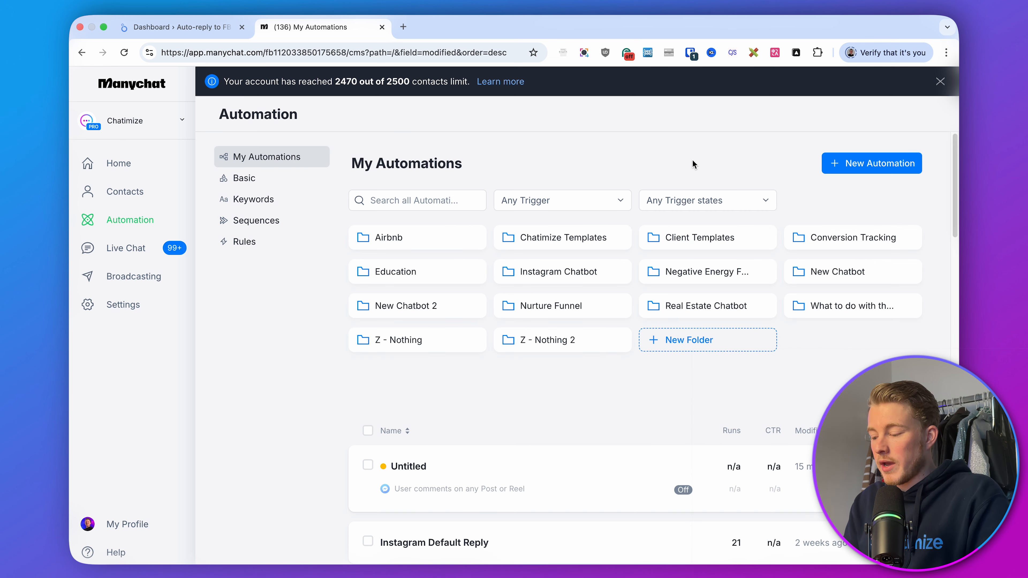
click(853, 160)
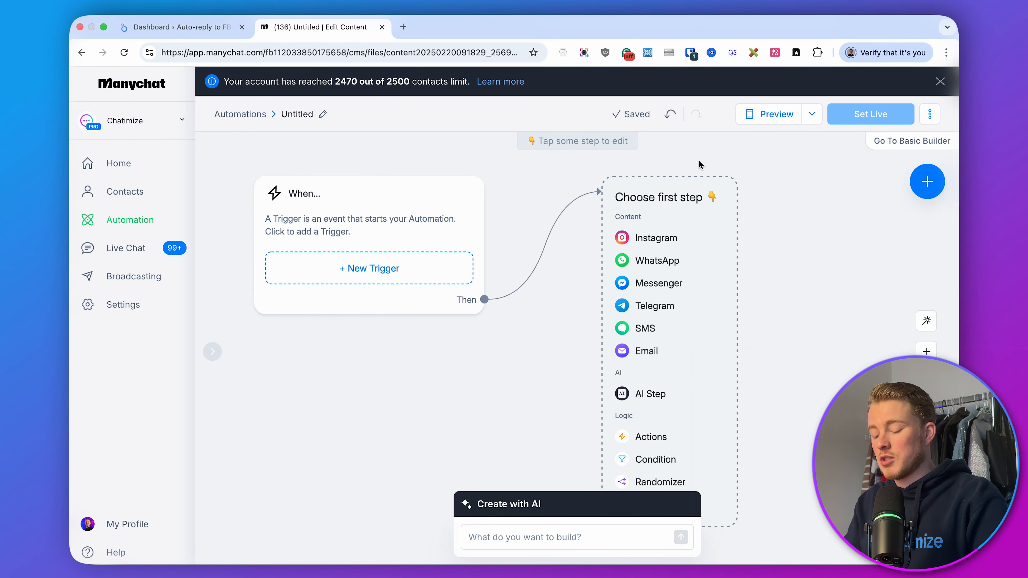
click(406, 263)
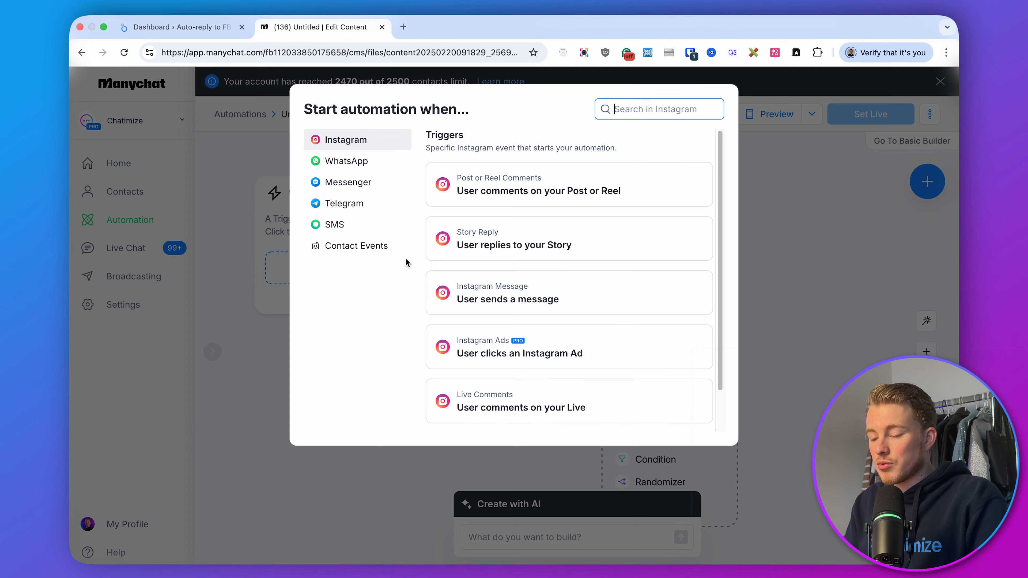
click(363, 185)
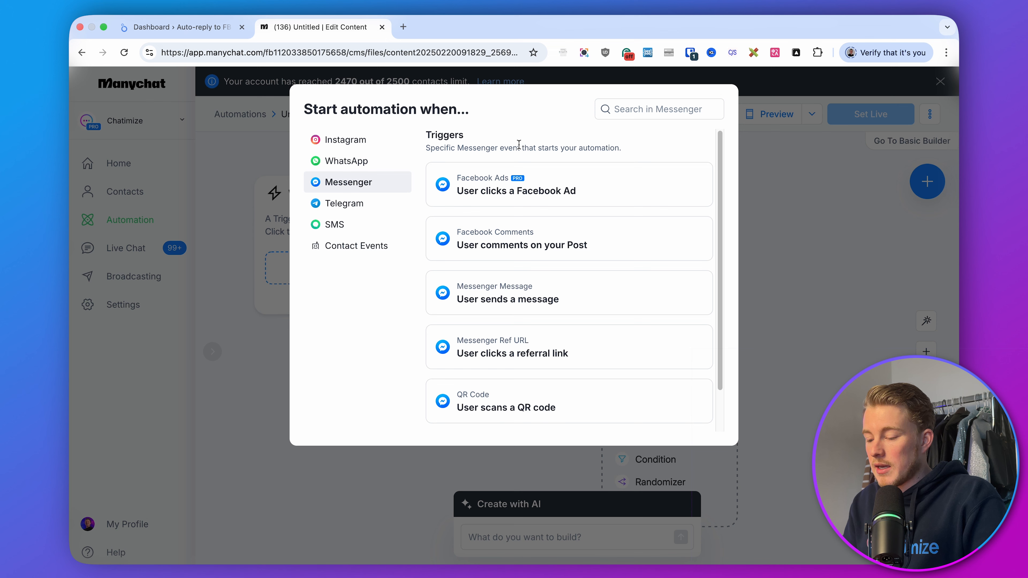
click(523, 249)
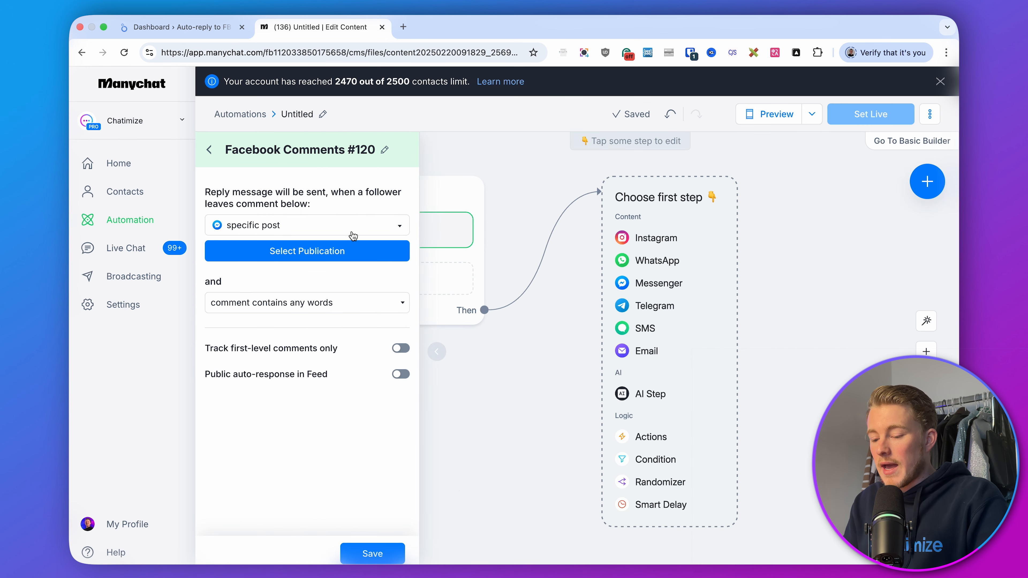
Set the comment trigger to any post, tracking first-level comments only, and save it
click(330, 229)
click(259, 270)
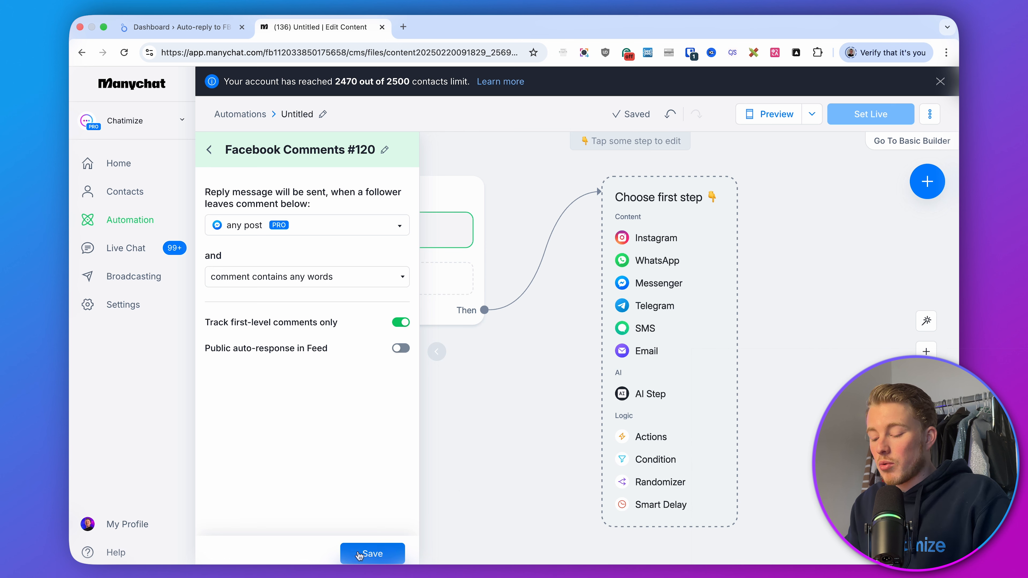
click(366, 553)
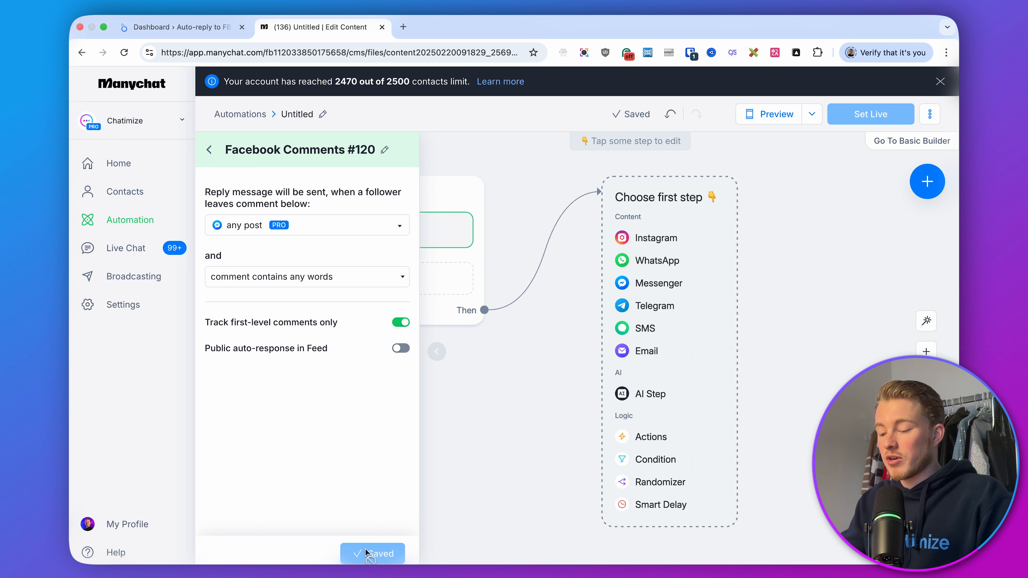
click(523, 464)
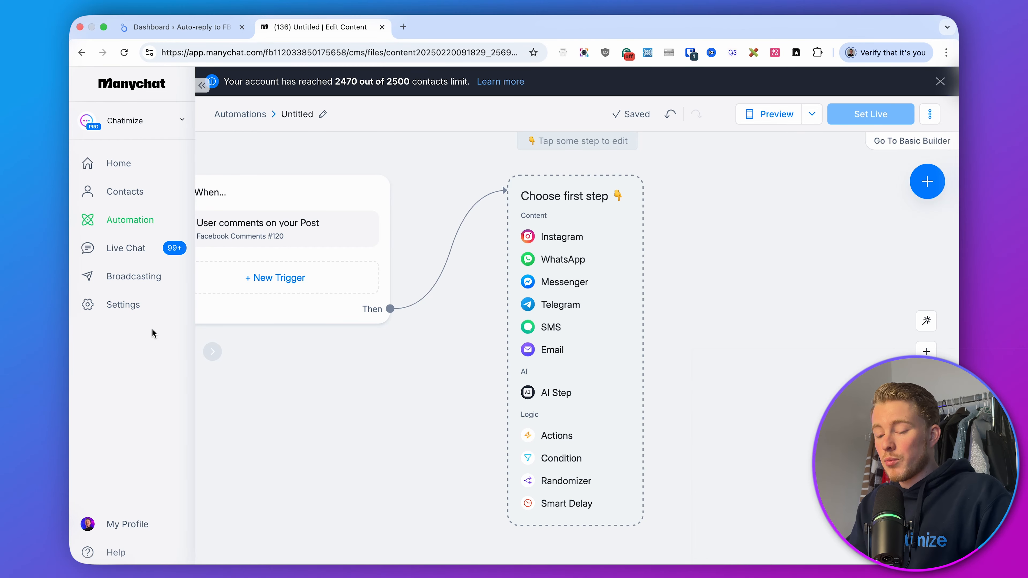
Open the account settings in a new tab and create a tag named FB Comment Flow - Email
right_click(143, 307)
click(170, 319)
click(431, 29)
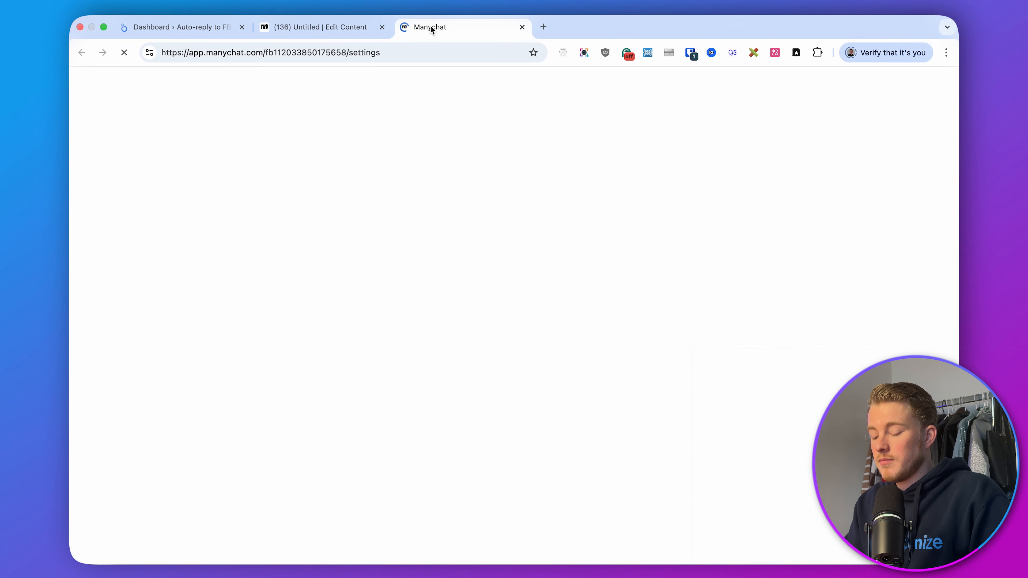
scroll(289, 343, down, 4)
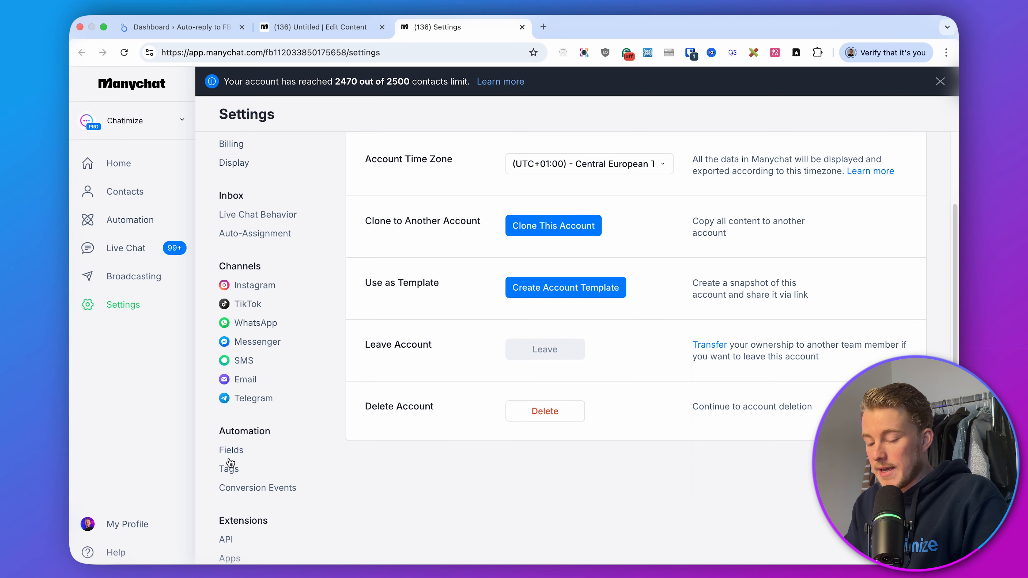
click(229, 468)
click(907, 197)
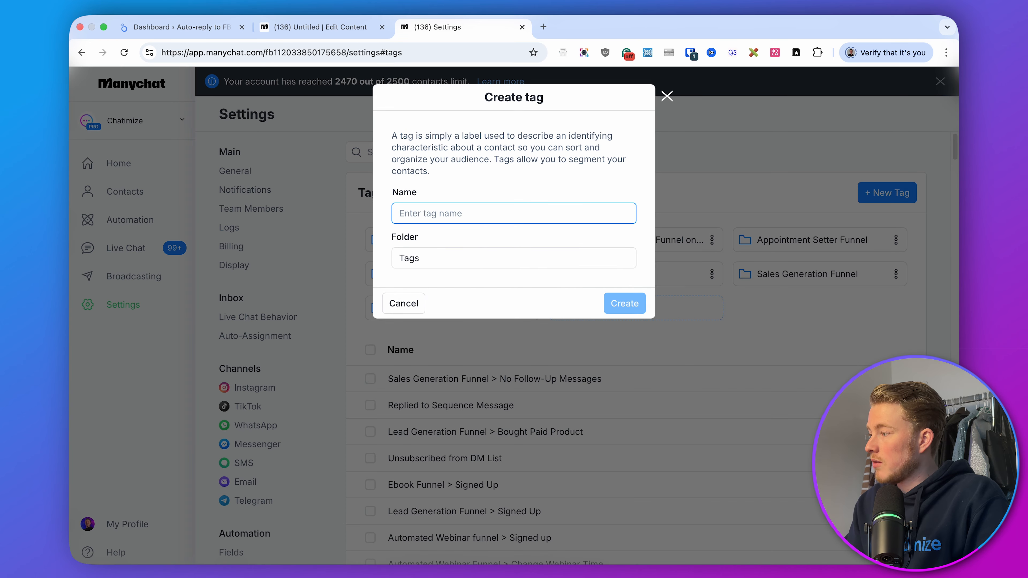
key(super+Tab)
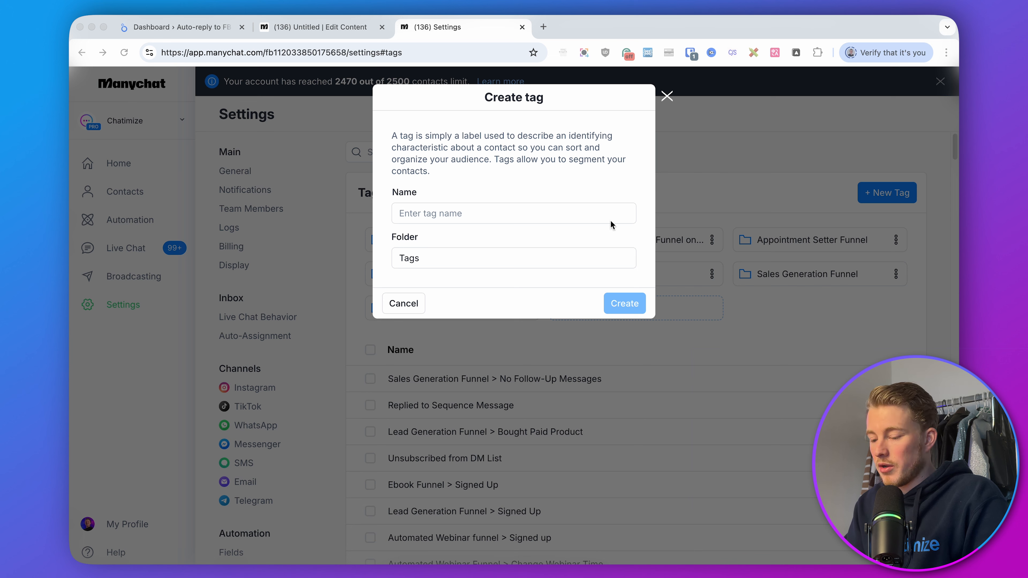
click(529, 215)
text(FB Comment Flow - Email)
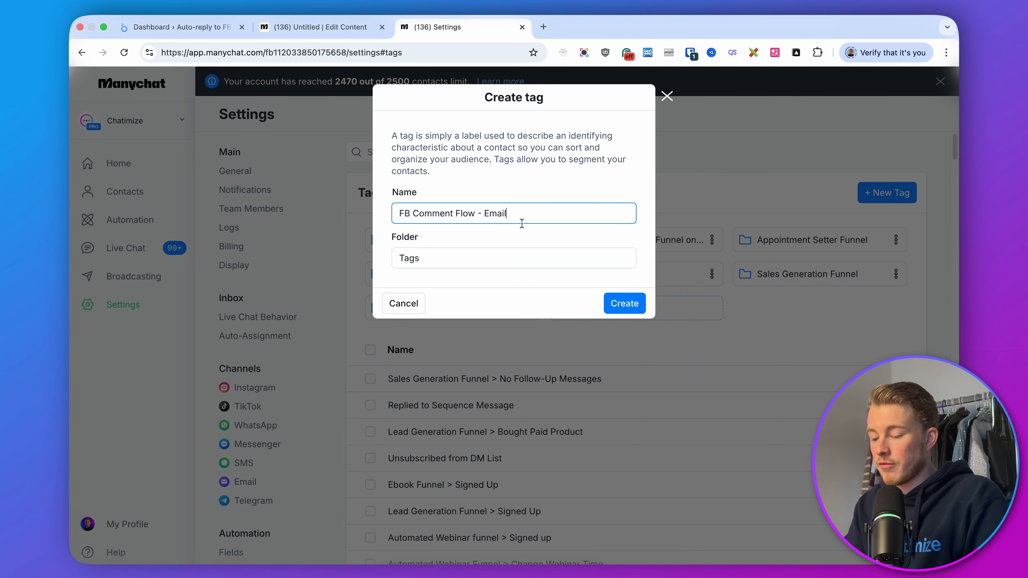
click(624, 302)
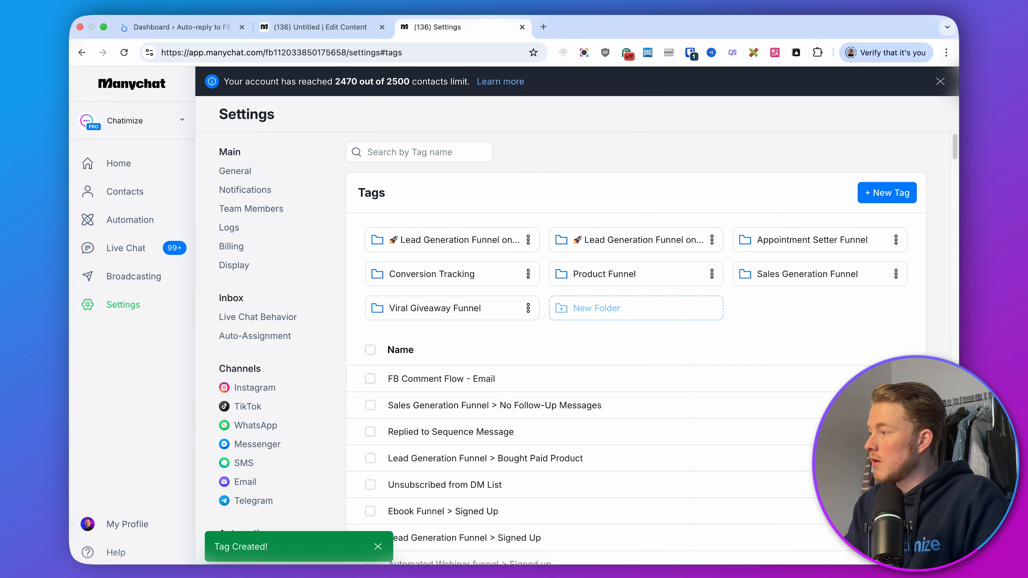
Create a second tag named B Comment Flow - Messenger List
key(super+Tab)
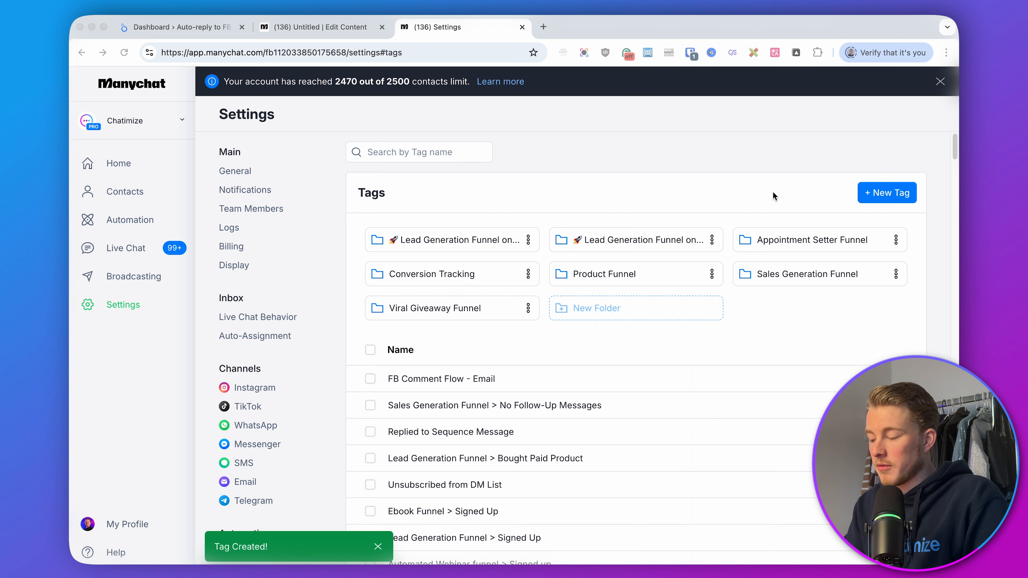
click(887, 194)
text(B Comment Flow - Messenger List)
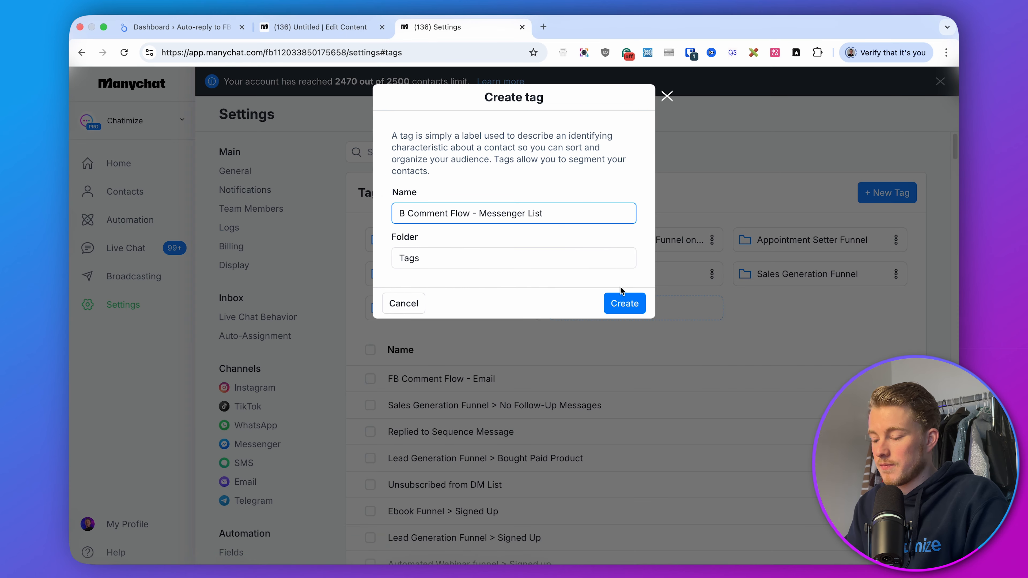
click(622, 301)
Back in the automation, add a Condition as the first step checking that the tag is FB Comment Flow - Email
key(super+Tab)
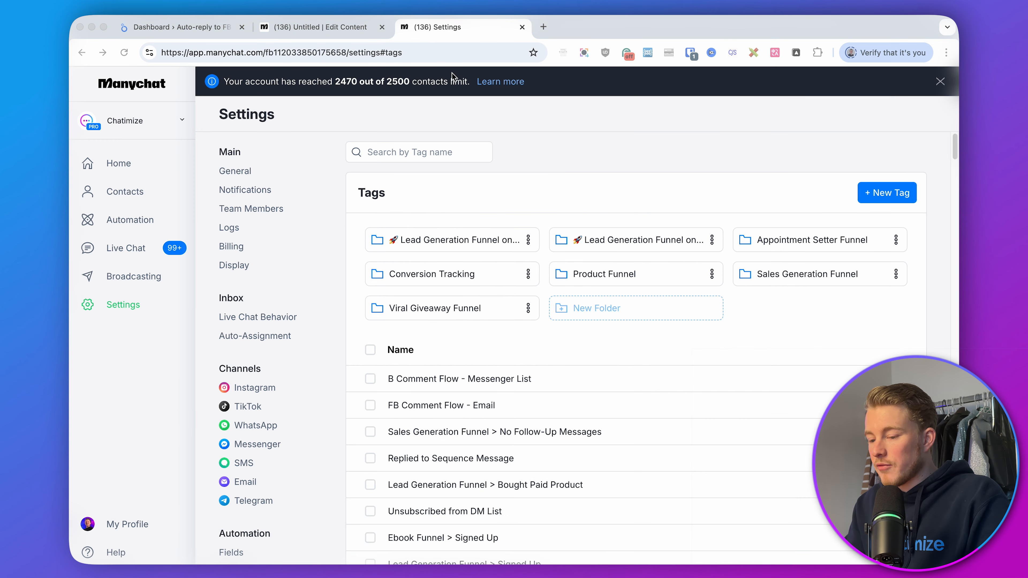
click(335, 36)
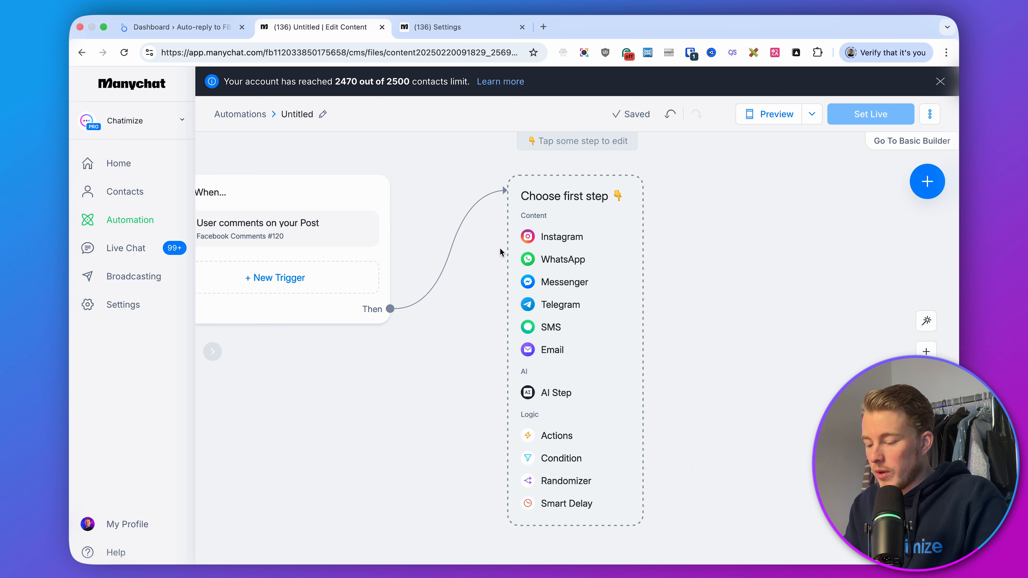
click(567, 457)
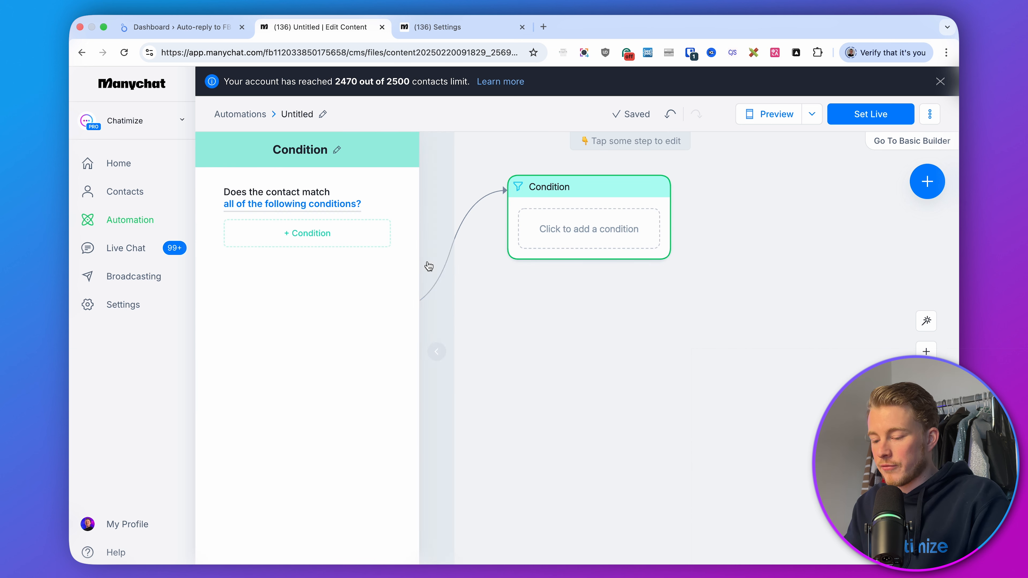
click(351, 232)
click(368, 289)
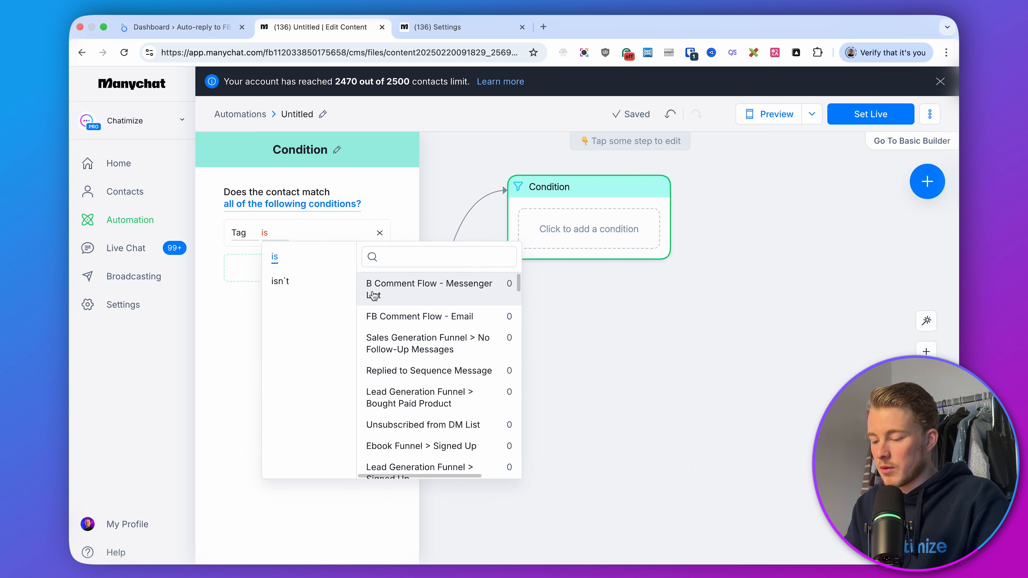
text(fb comment)
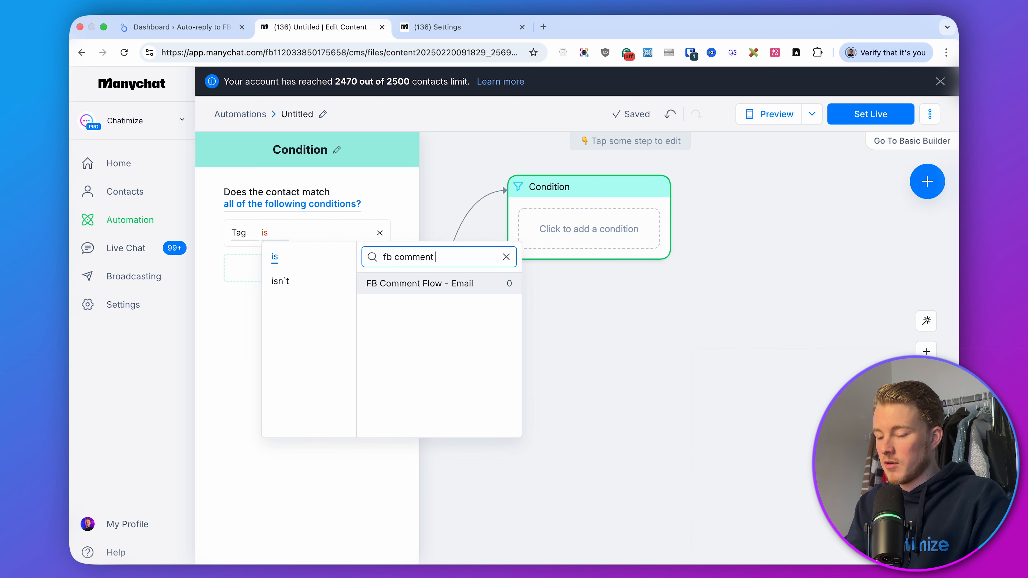
click(408, 284)
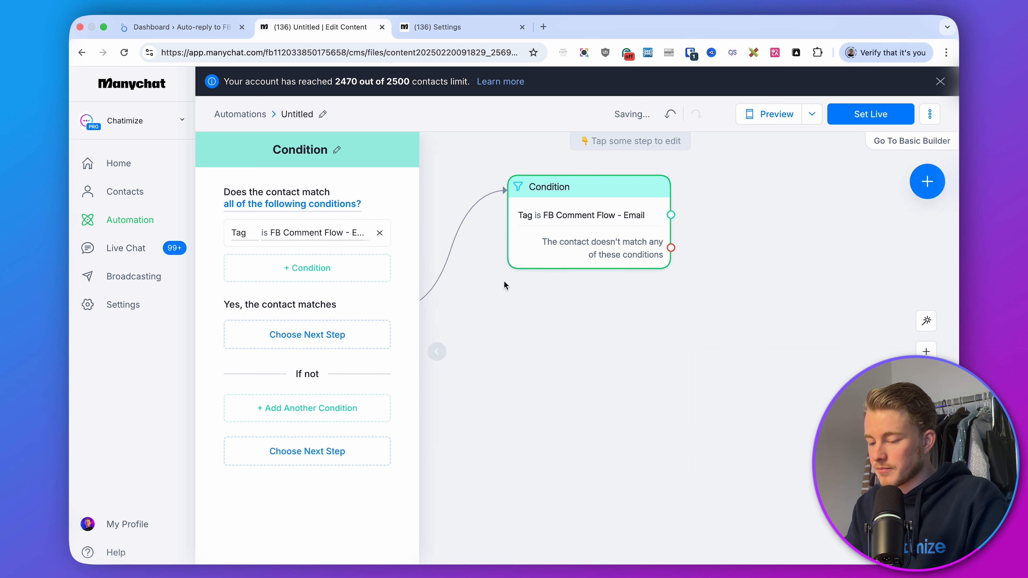
click(603, 308)
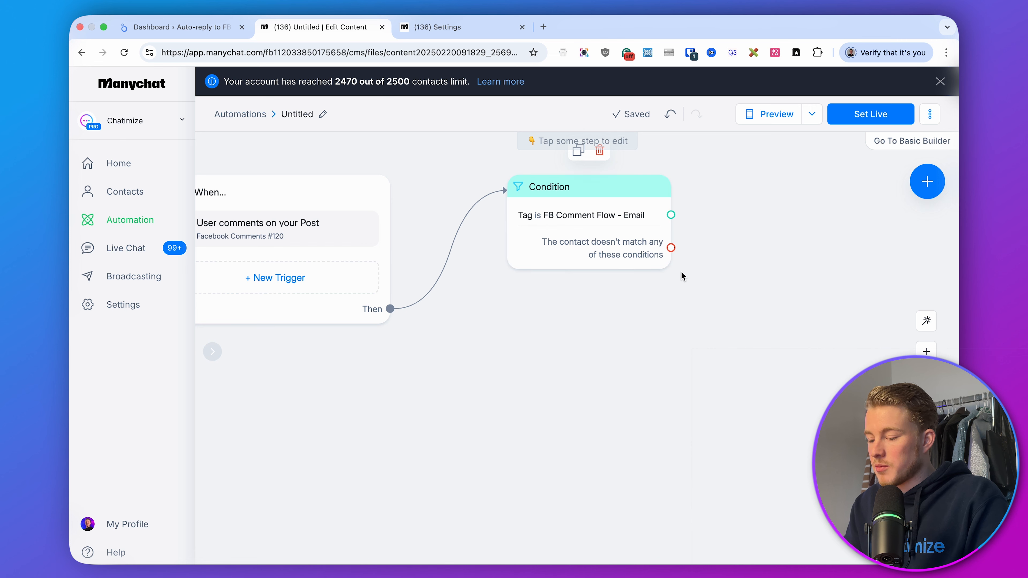
Change the condition to check that the tag isn't FB Comment Flow - Email
drag(678, 272, 634, 281)
click(553, 246)
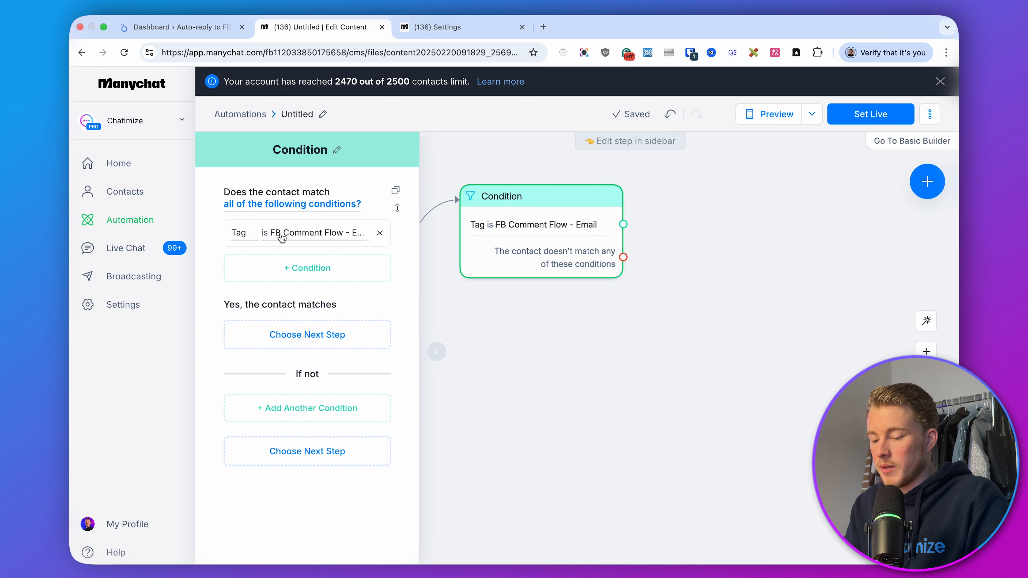
click(282, 238)
click(279, 281)
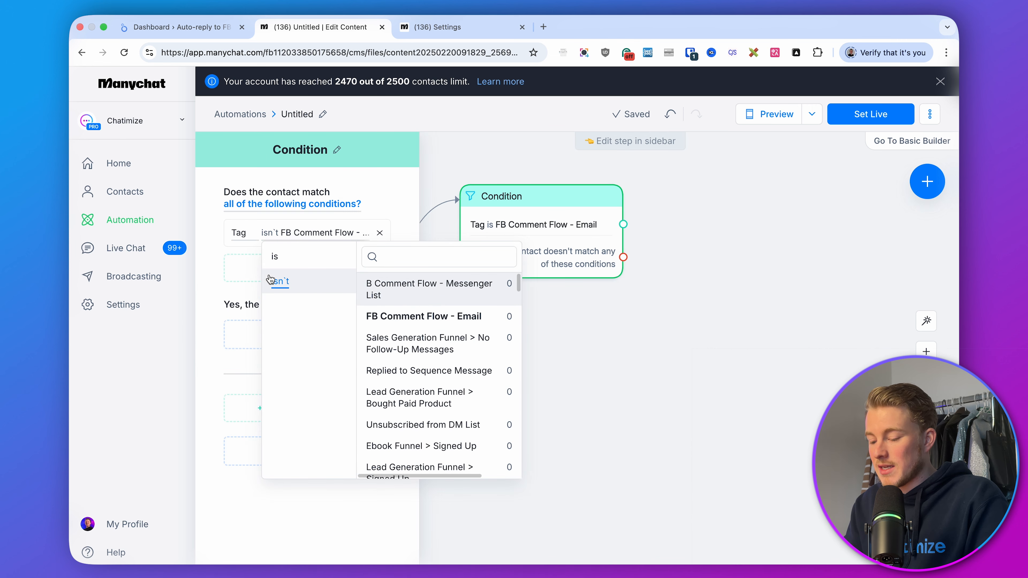
click(411, 312)
click(548, 333)
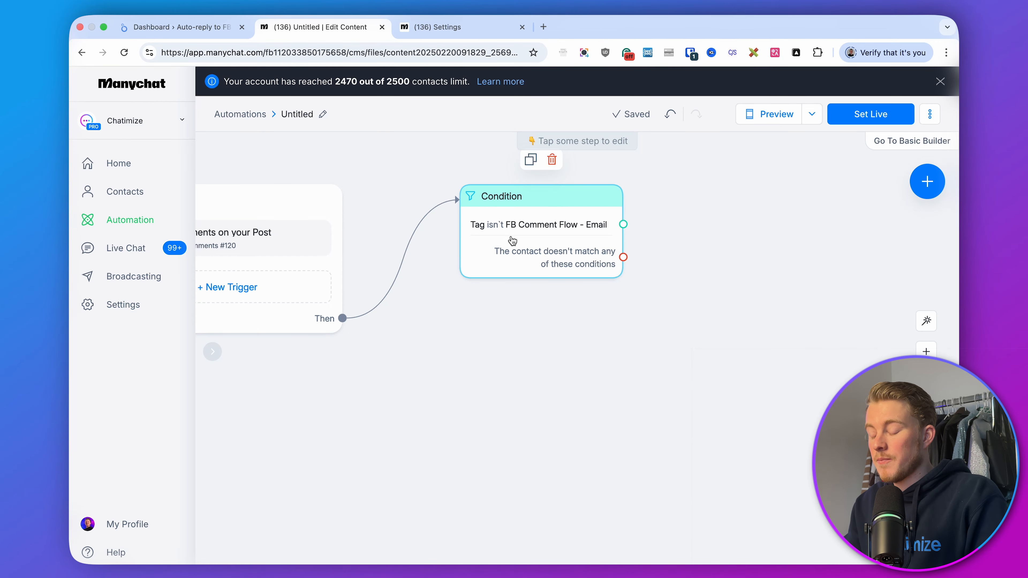
Add another condition branch checking that the tag is B Comment Flow - Messenger List
click(511, 243)
click(316, 410)
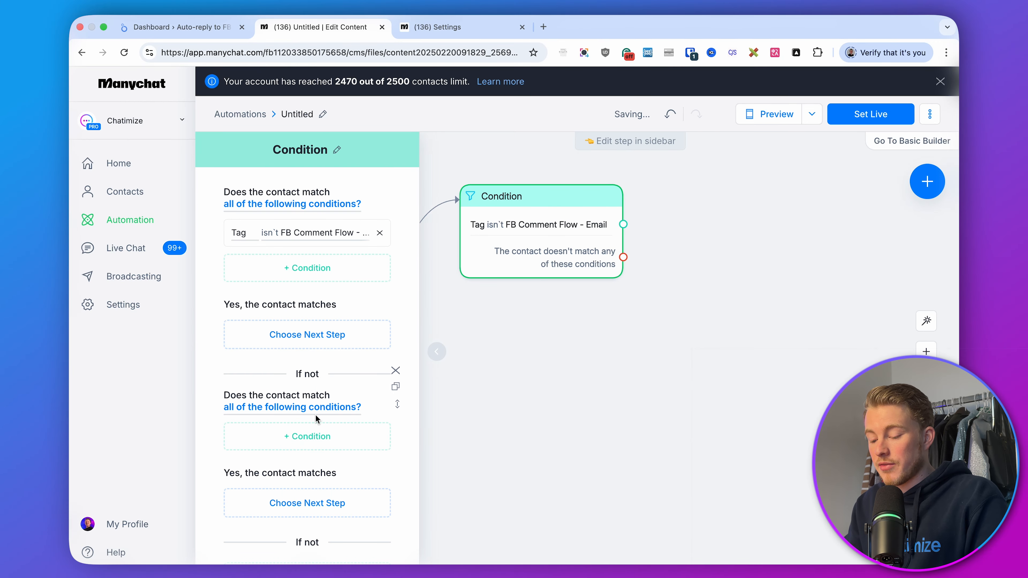
scroll(315, 415, down, 3)
click(313, 367)
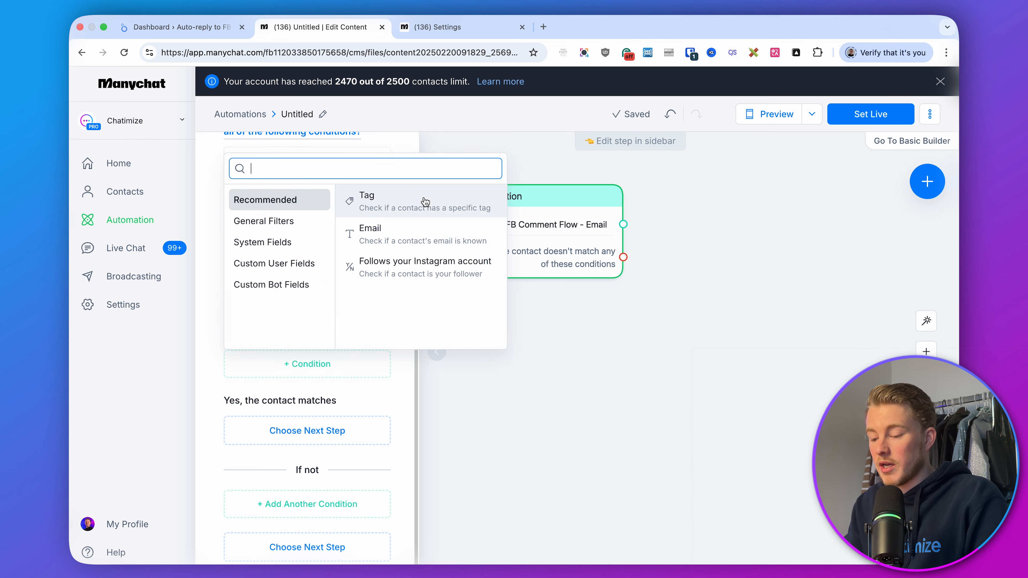
click(425, 200)
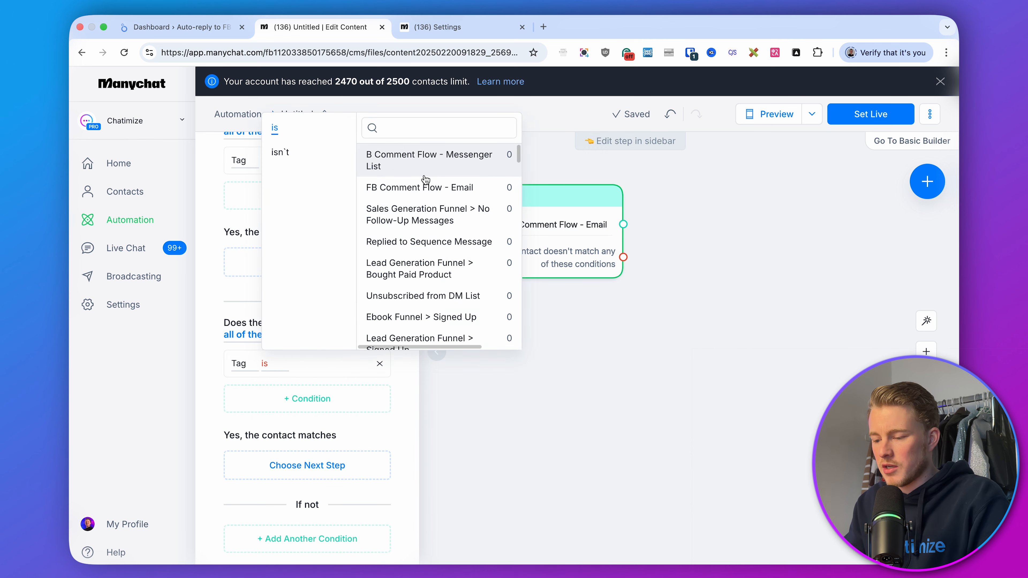
click(390, 163)
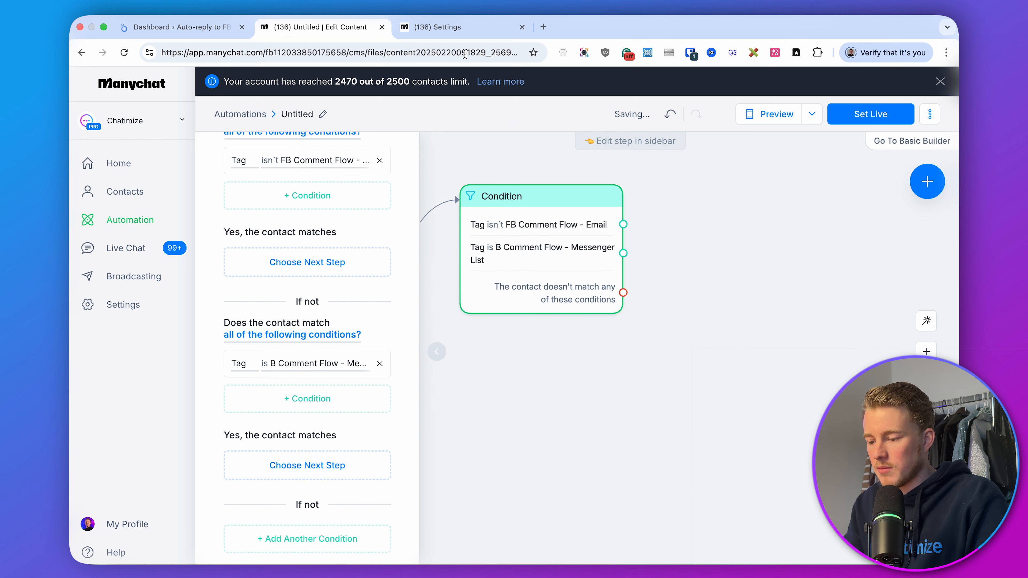
Rename the B Comment Flow - Messenger List tag to FB Comment Flow - Messenger List
click(453, 27)
click(433, 378)
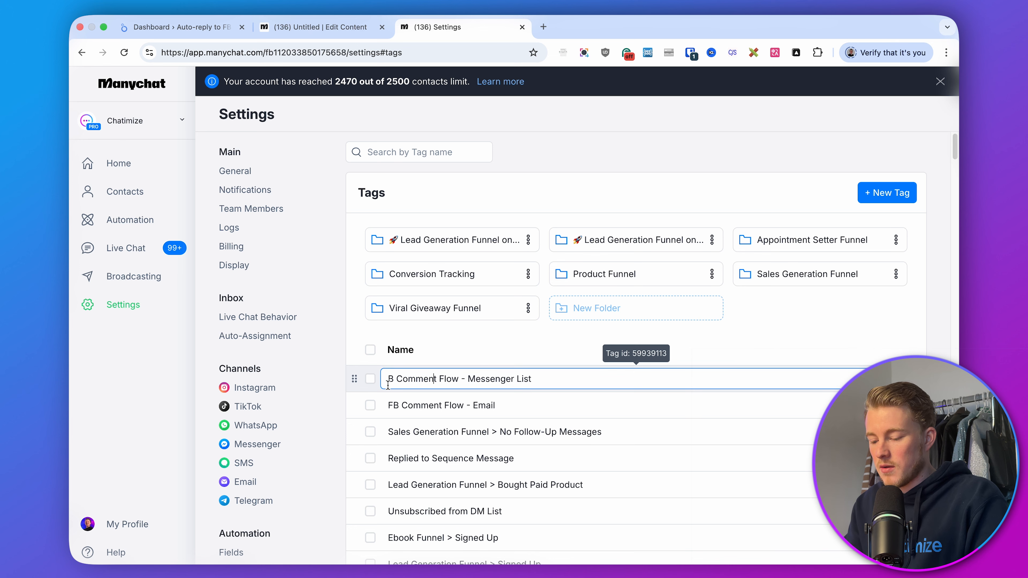
text(F)
key(Return)
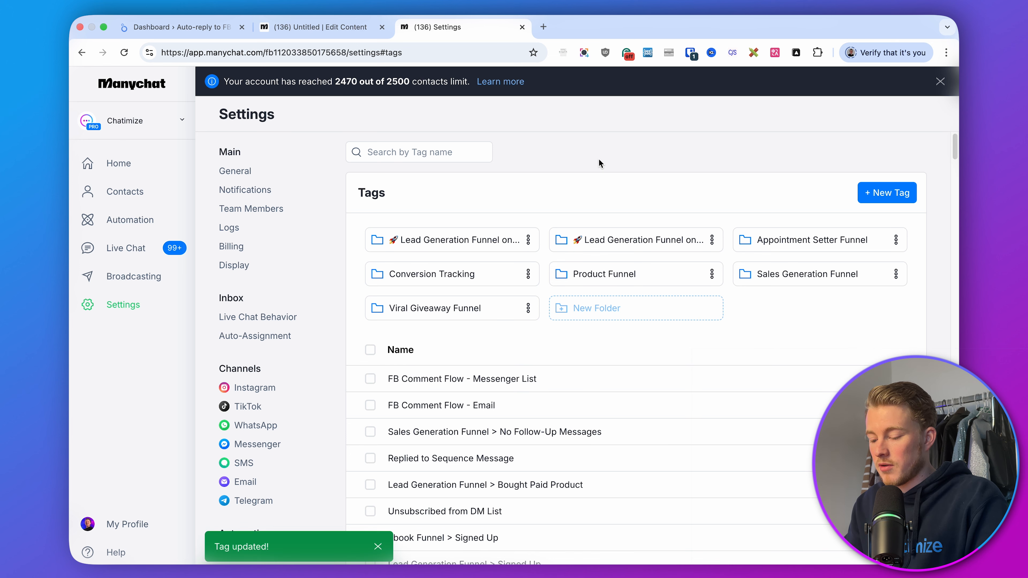
Change the second condition to check that the tag isn't FB Comment Flow - Messenger List
click(319, 26)
scroll(363, 234, down, 1)
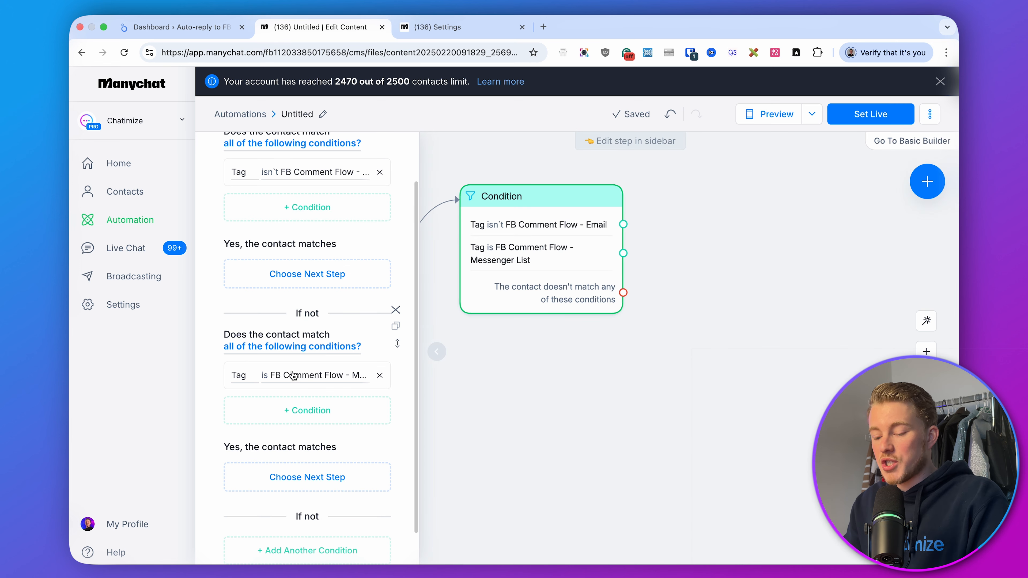
click(265, 378)
click(322, 166)
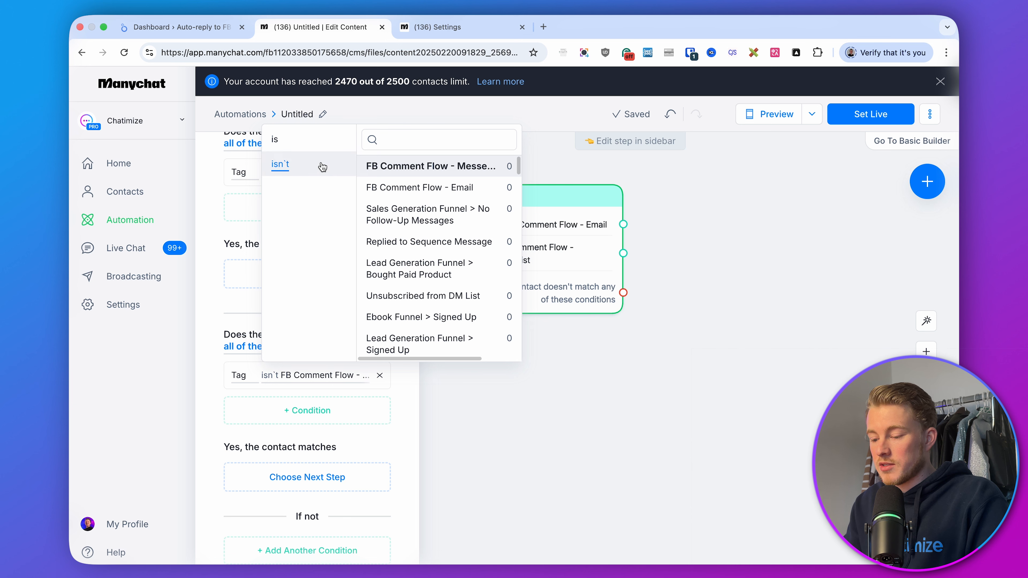
click(400, 166)
click(709, 256)
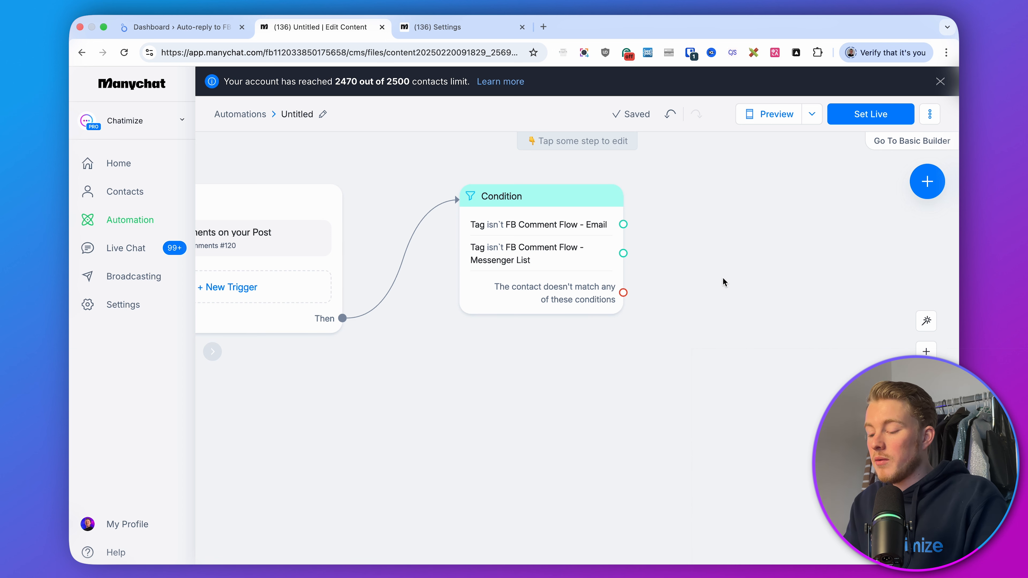
From the first condition branch, add a Messenger Send Message with the pasted greeting ending 'Can we keep you informed by email?'
drag(723, 278, 524, 294)
drag(422, 238, 560, 209)
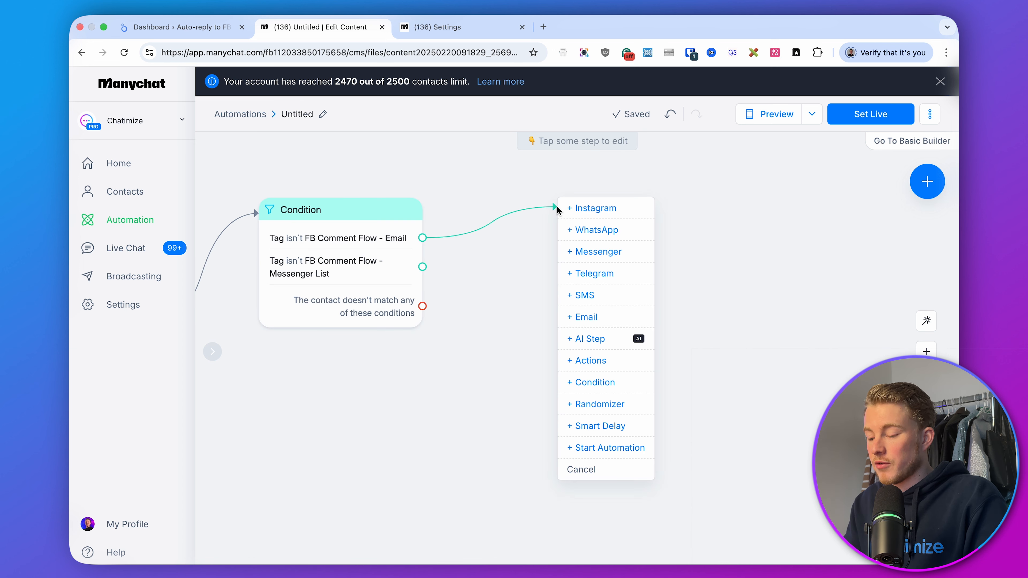
click(589, 253)
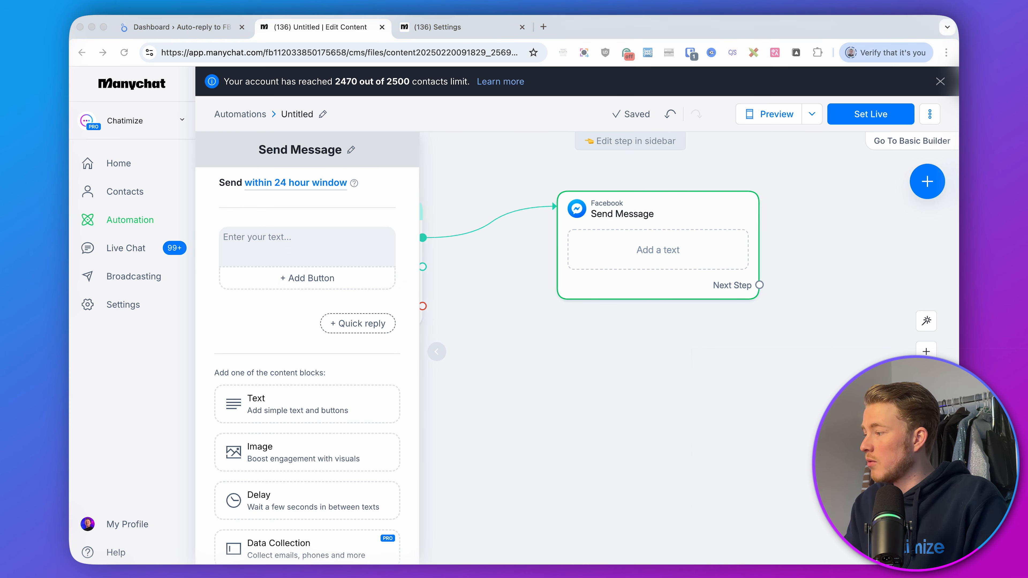
text(Hello First Name! 👋  Thanks for your comment! We would like to keep you informed about news about our party, without Facebook censorship 😉  Can we keep you informed by email?)
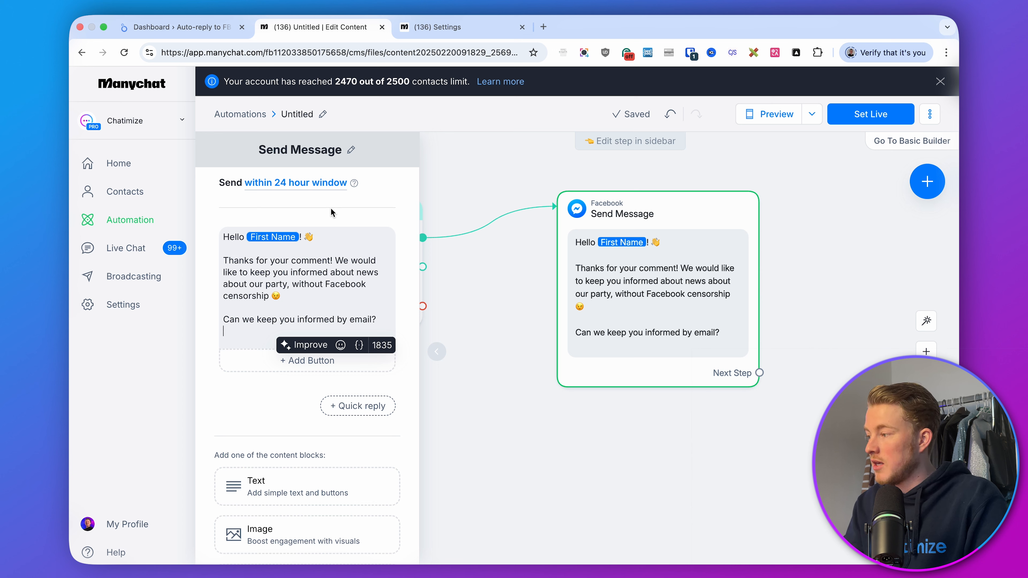
Add two buttons to the message, titled '👍 Yes, of course!' and 'No...'
click(275, 360)
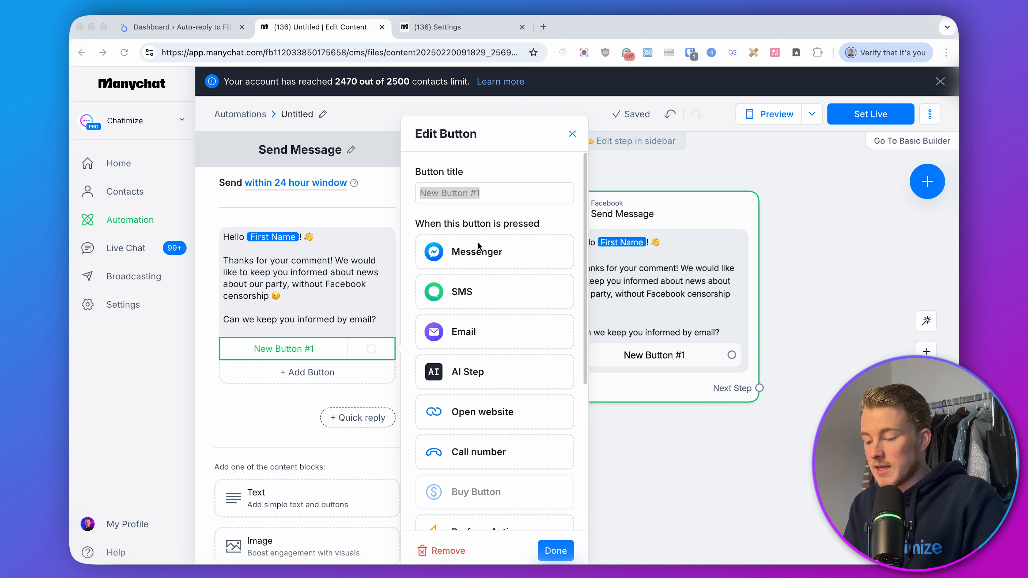
click(496, 186)
text(👍 Yes, of course!)
click(556, 555)
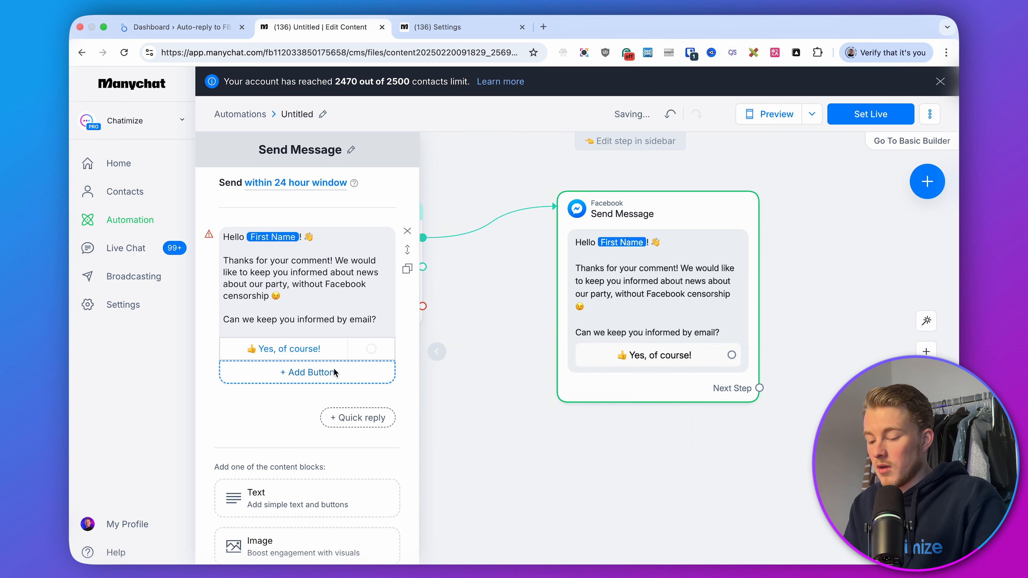
click(331, 372)
text(o)
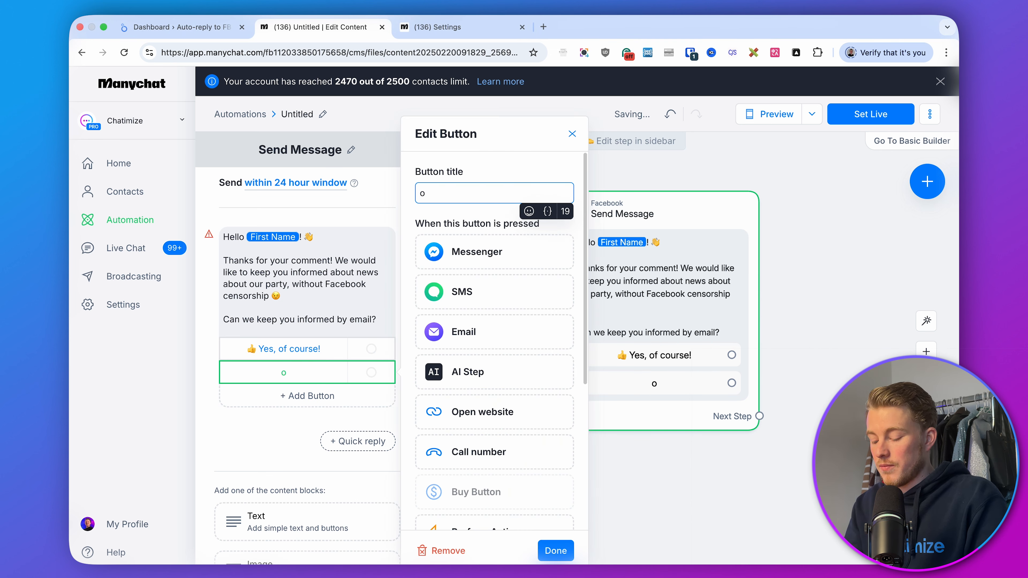
key(BackSpace)
text(No...)
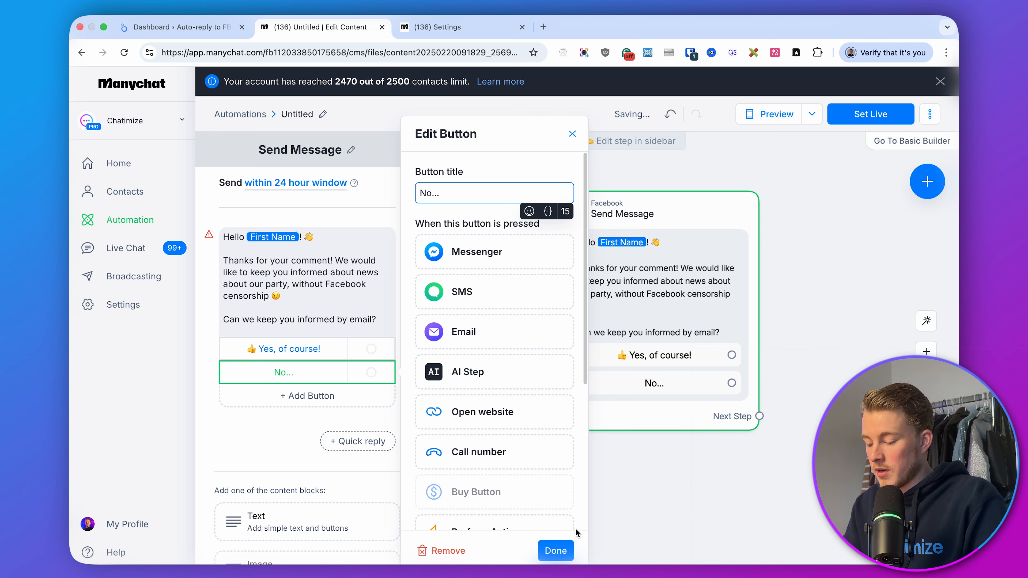
click(556, 550)
Connect the No... button to a new Messenger message with the pasted 'Sorry to hear, First Name...' text
click(705, 513)
drag(808, 485, 598, 444)
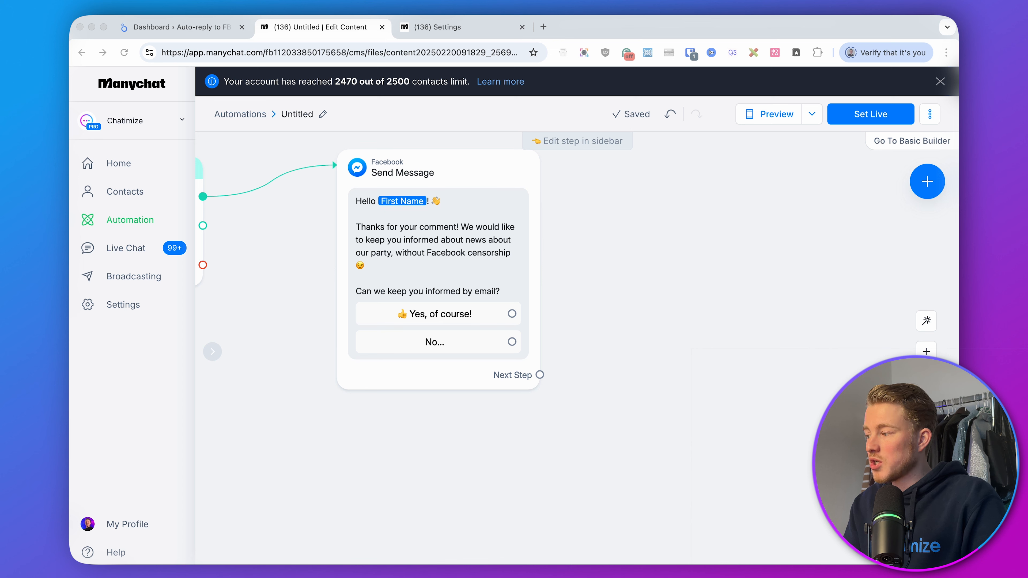
click(725, 348)
drag(504, 344, 621, 420)
click(676, 225)
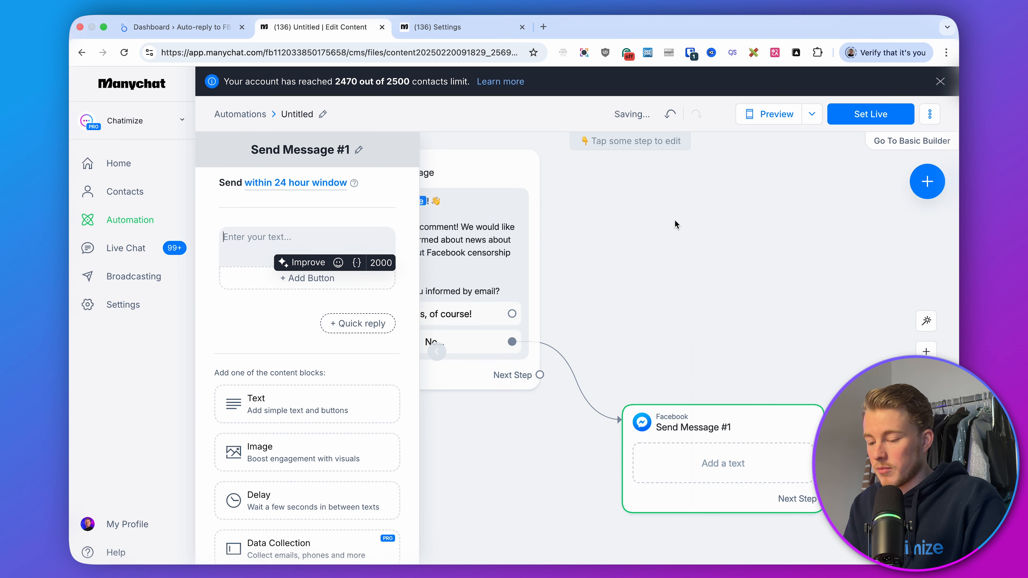
click(359, 243)
text(Sorry to hear, First Name...  If you change your mind, just type click the button below 👇)
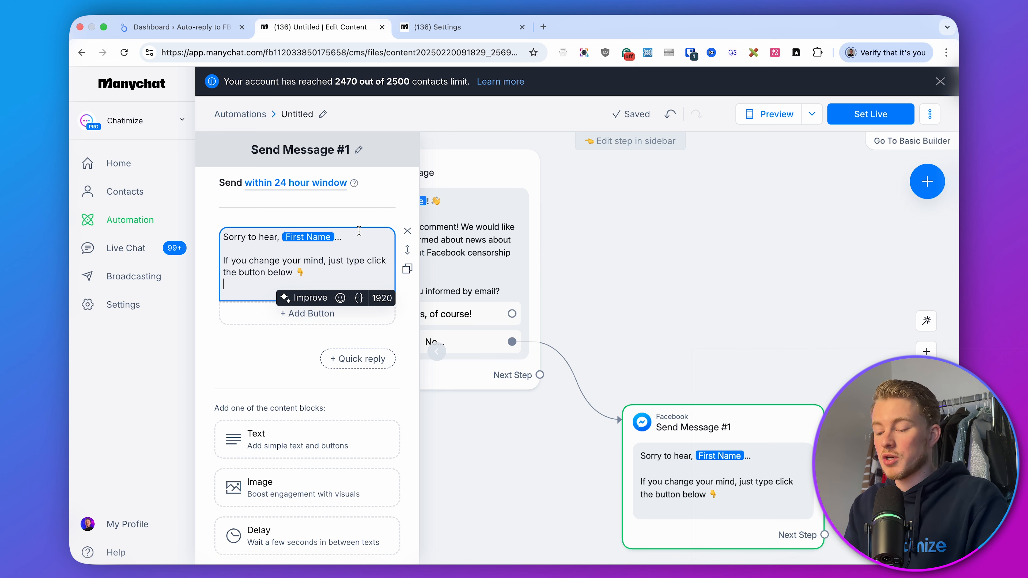
Edit the text to read 'If you change your mind, just click the button below 👇'
key(BackSpace)
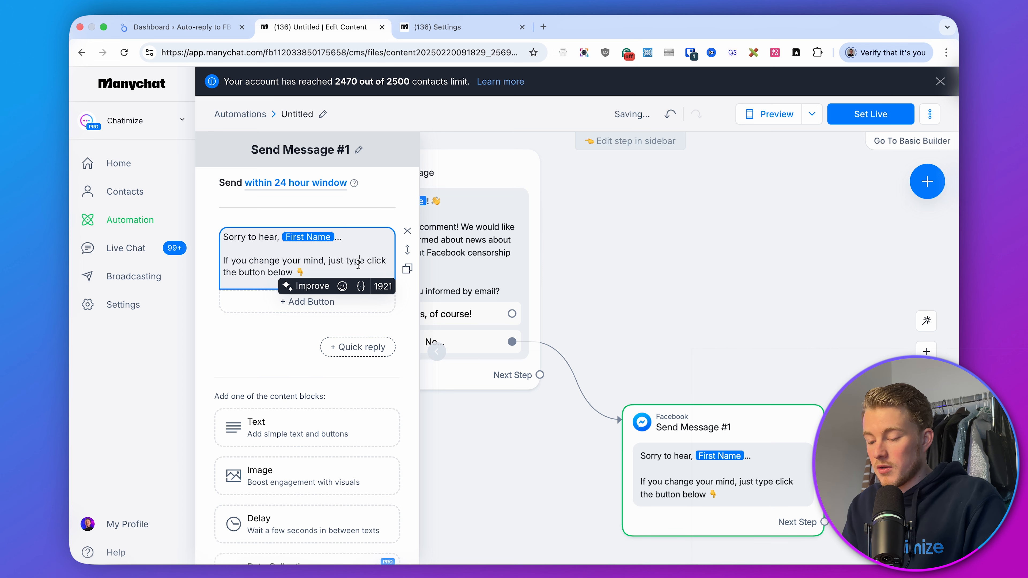
double_click(355, 260)
key(BackSpace)
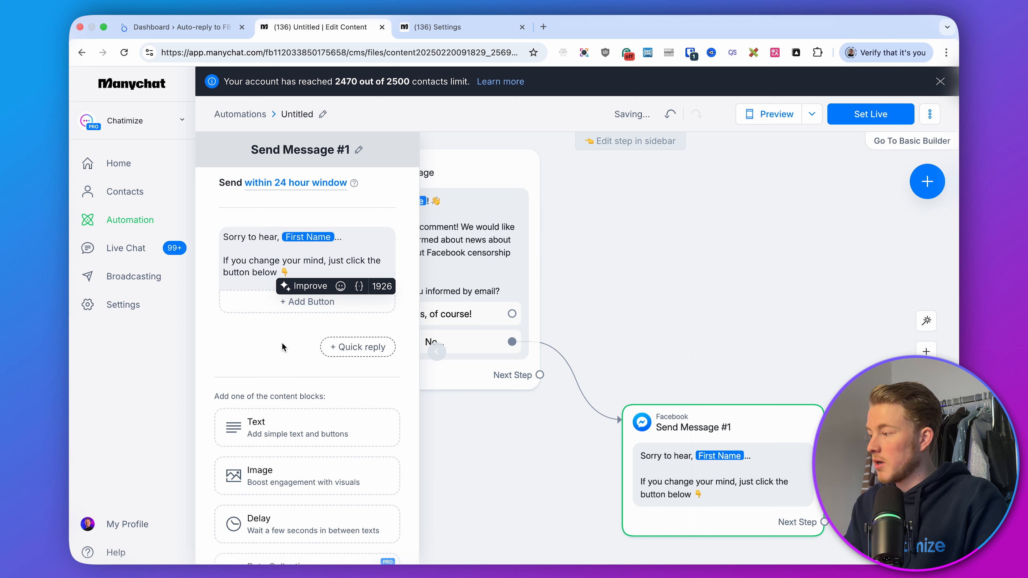
Add a button titled 'I want news' to the sorry message
click(267, 304)
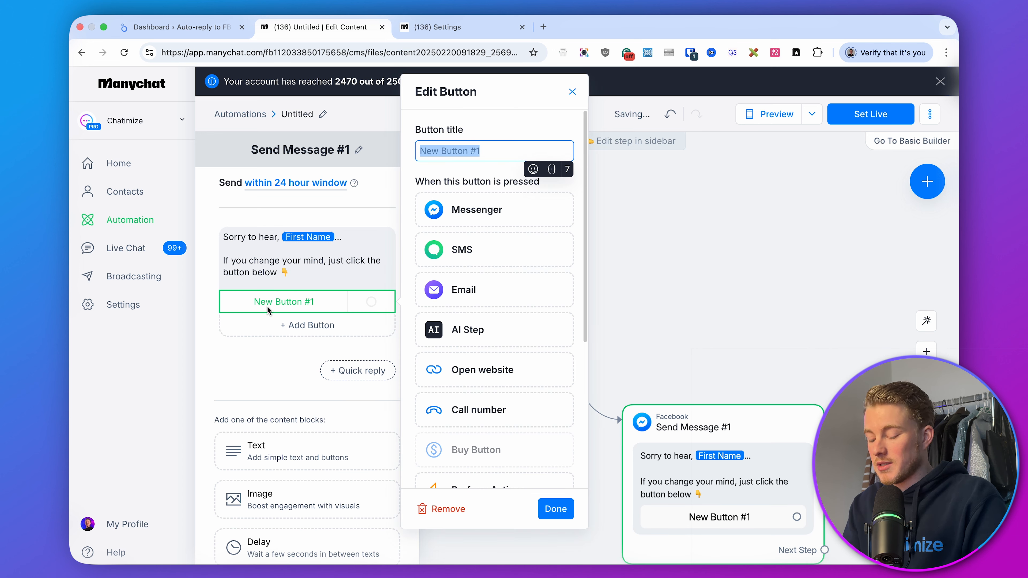
text(I want news)
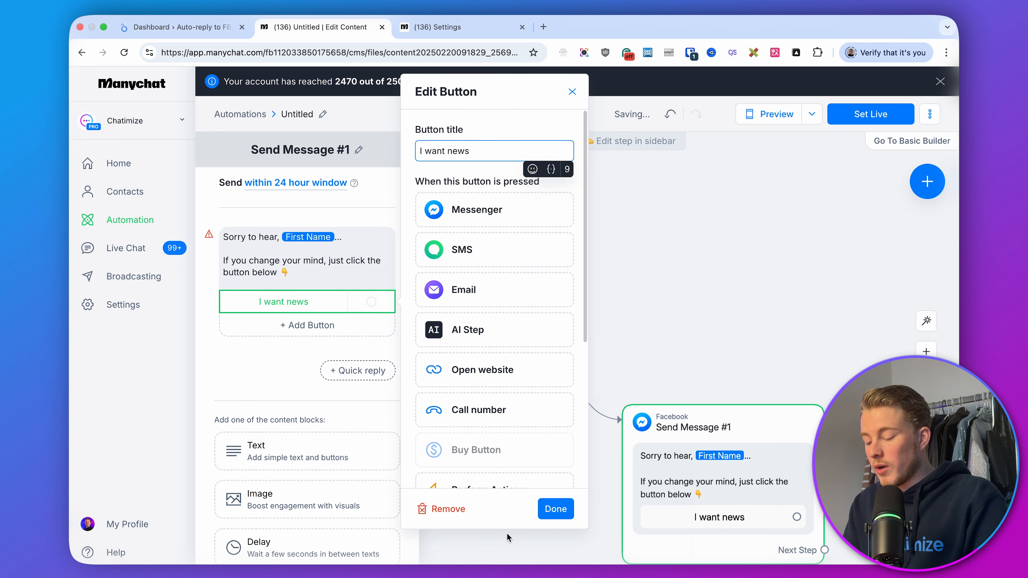
click(557, 509)
Connect the Yes, of course! button to a new Messenger message and replace its text with a Data Collection block
click(687, 321)
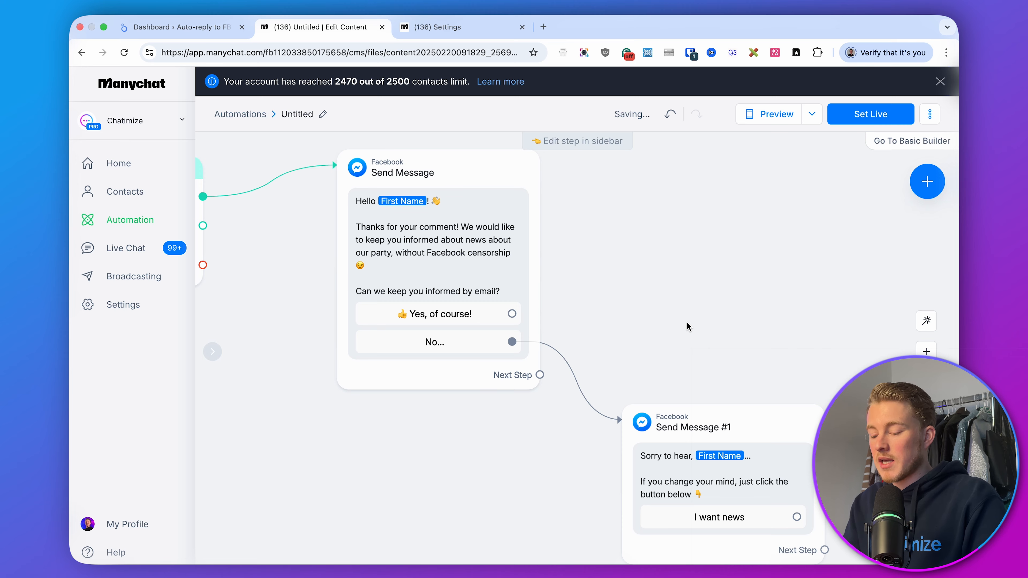
drag(687, 324, 556, 302)
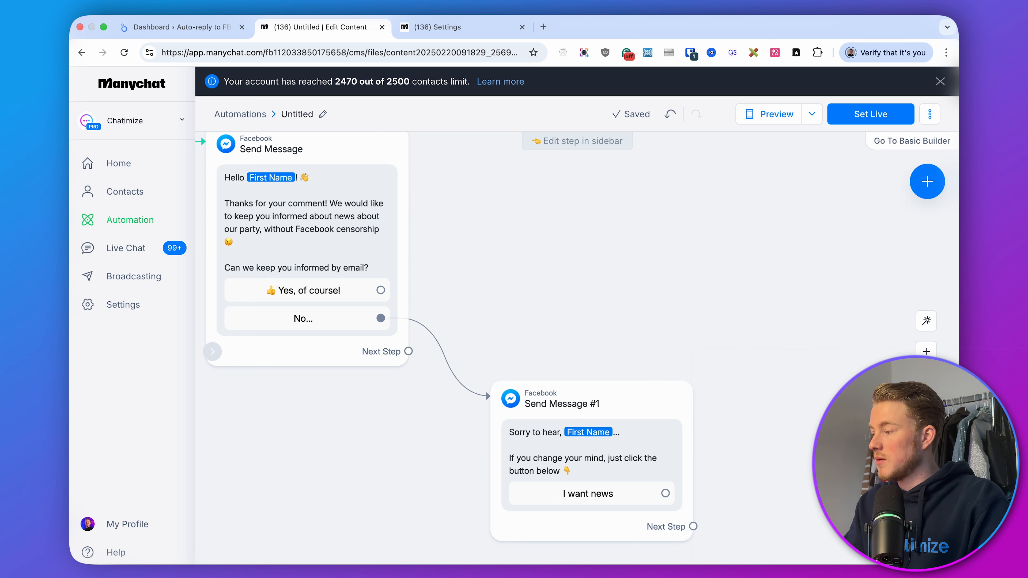
drag(575, 272, 680, 324)
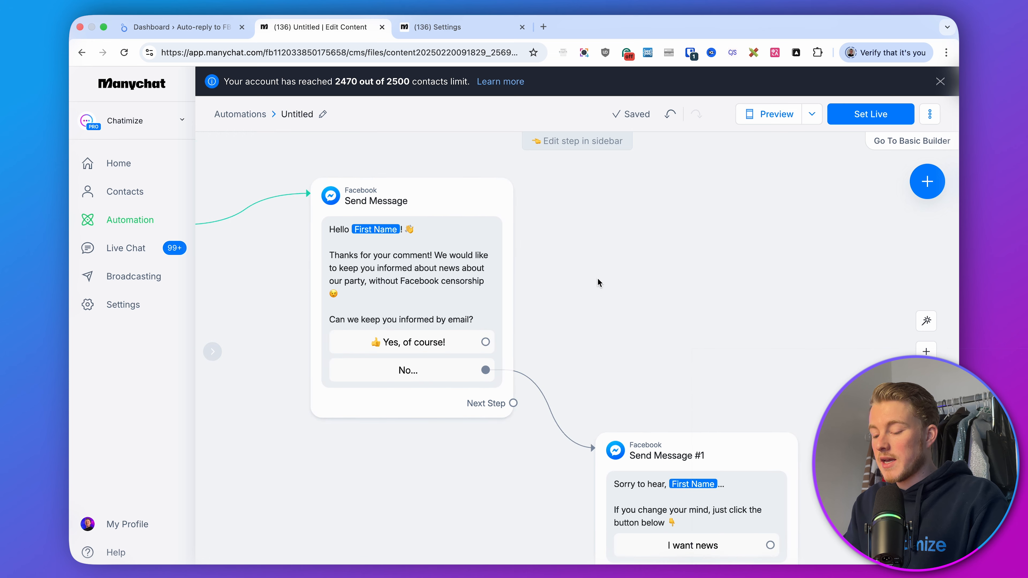
drag(486, 341, 610, 186)
click(643, 195)
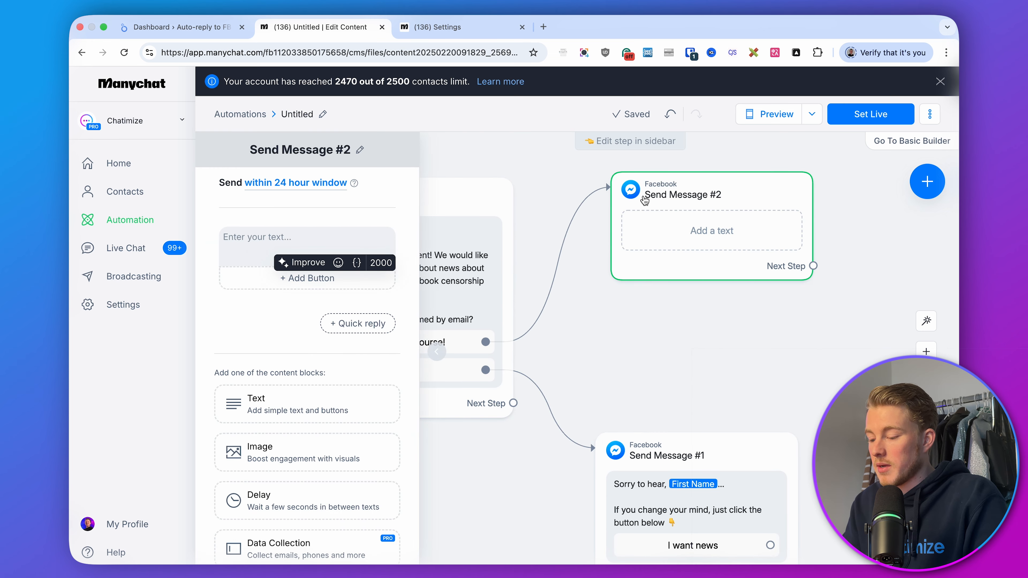
scroll(308, 365, down, 3)
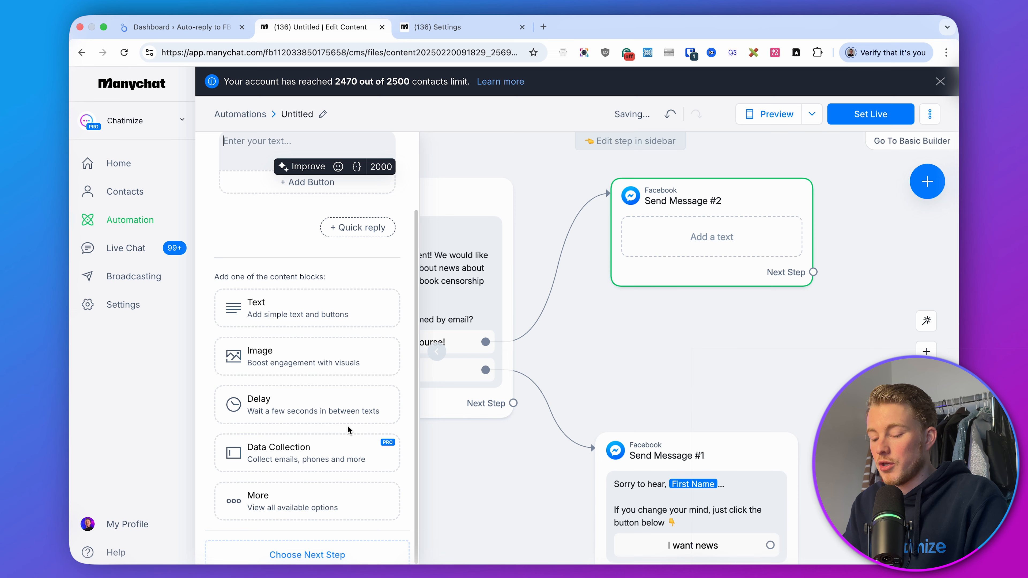
click(317, 461)
scroll(287, 274, up, 3)
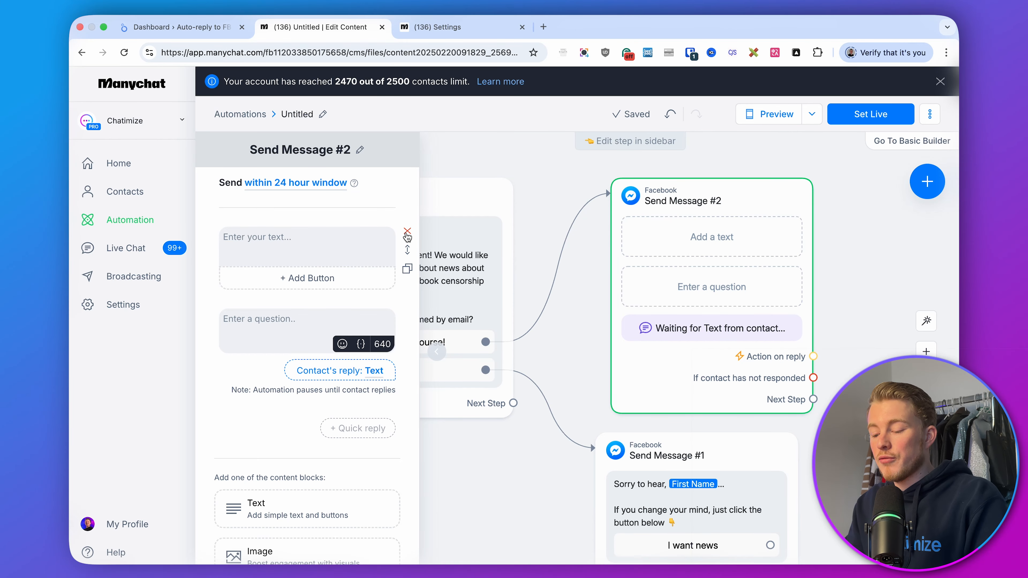
click(406, 236)
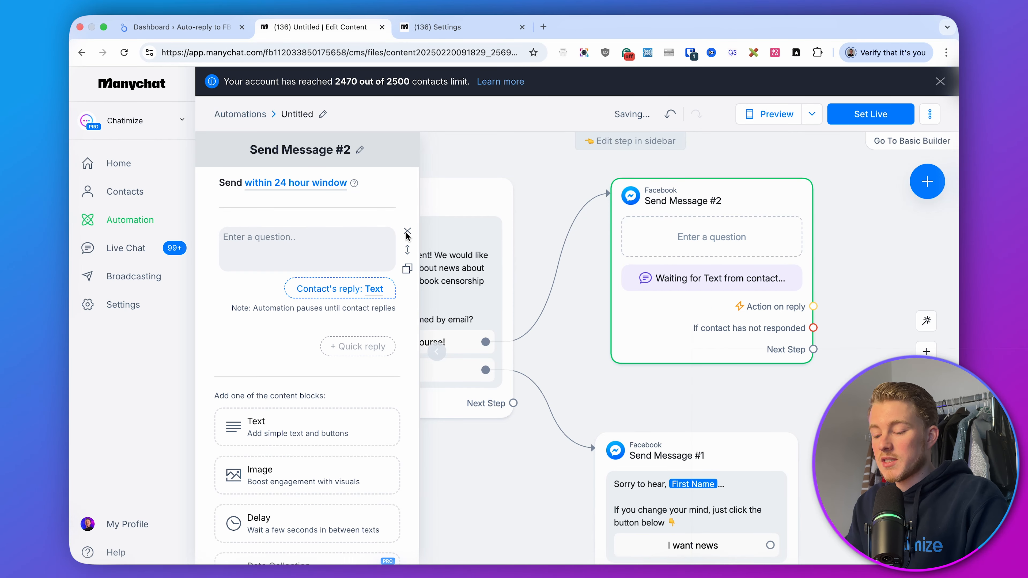
Enter the question 'Great! Click on your email below or type in another email address 👇'
click(359, 237)
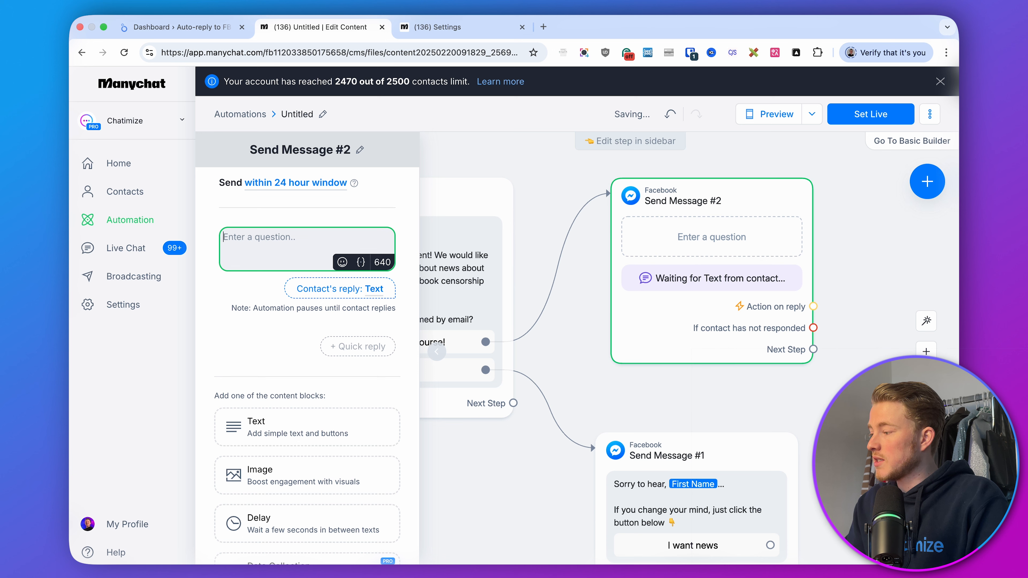
key(super+Tab)
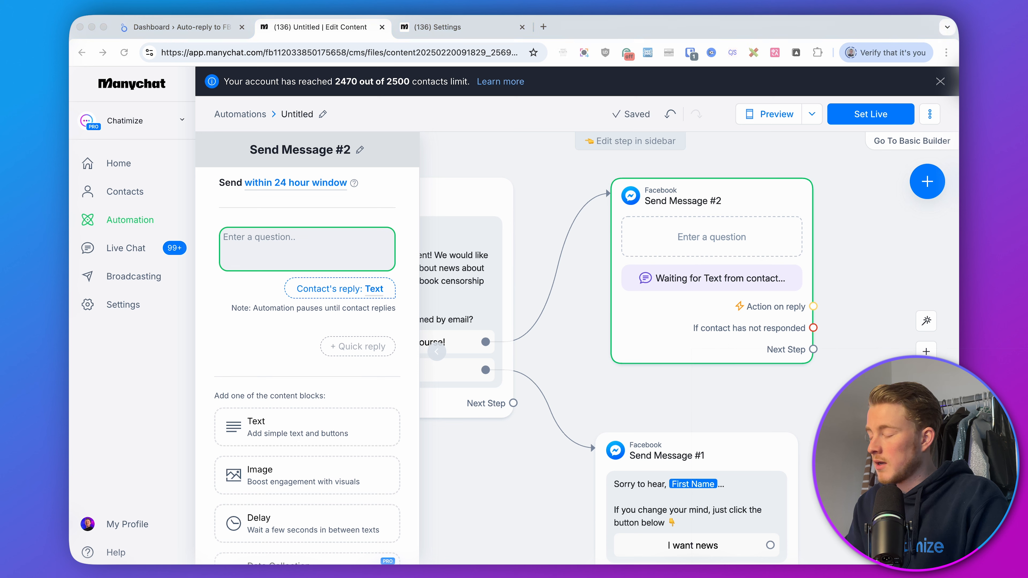
click(294, 229)
text(Great!  Click on your email below or type in another email address 👇)
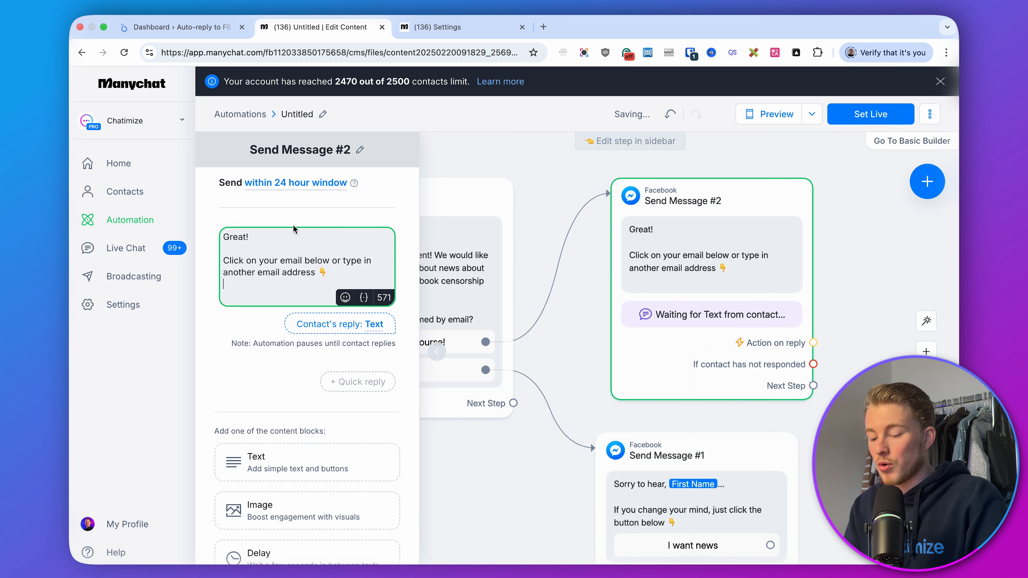
key(BackSpace)
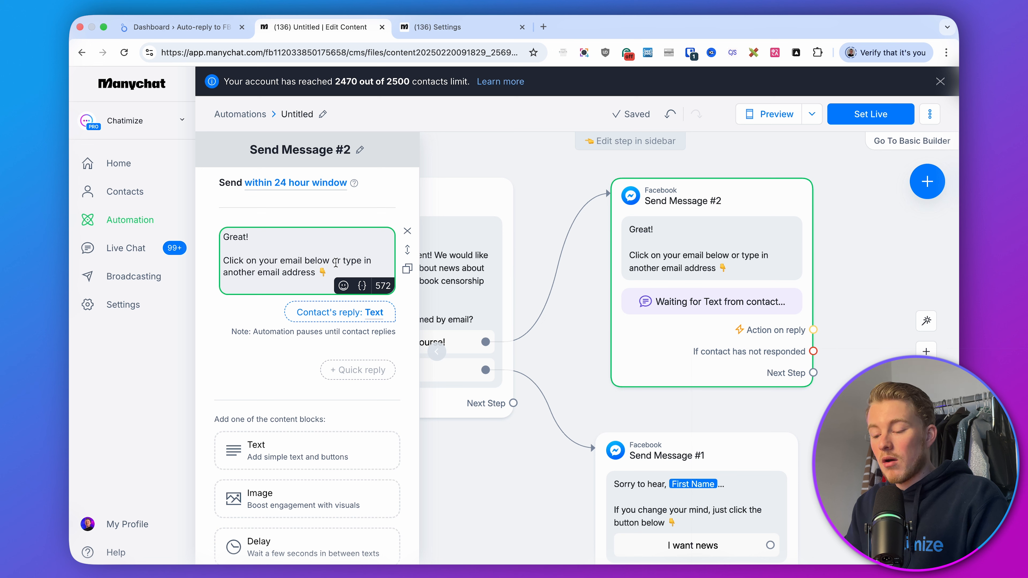
Set the data collection's reply type to Email
drag(317, 261, 224, 261)
click(308, 225)
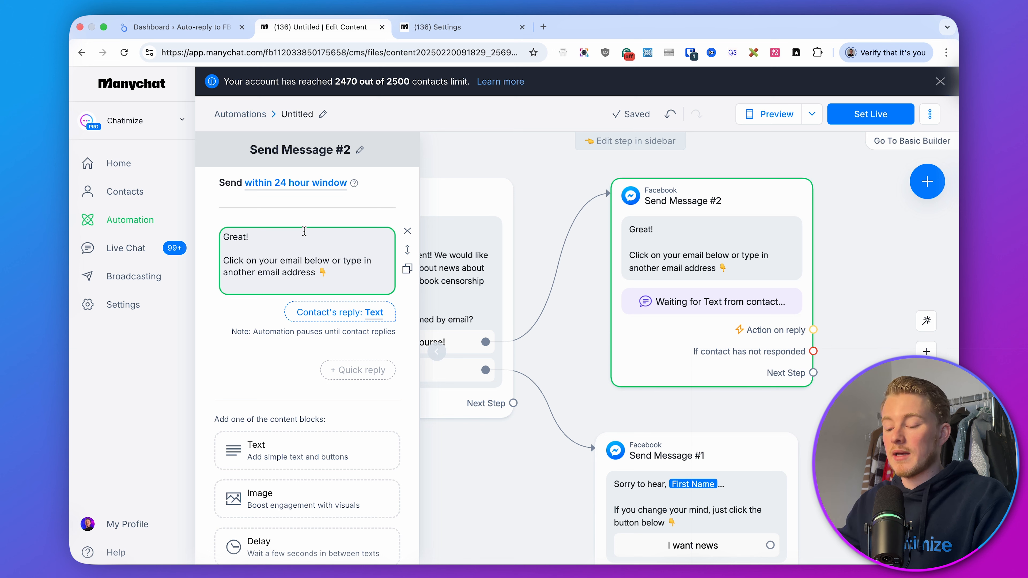
click(317, 311)
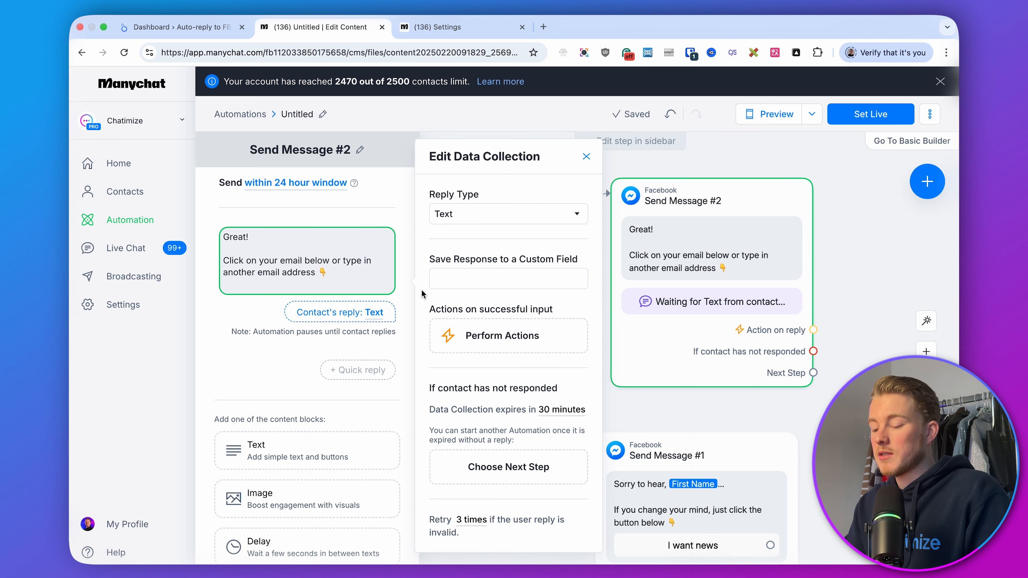
click(491, 213)
click(467, 259)
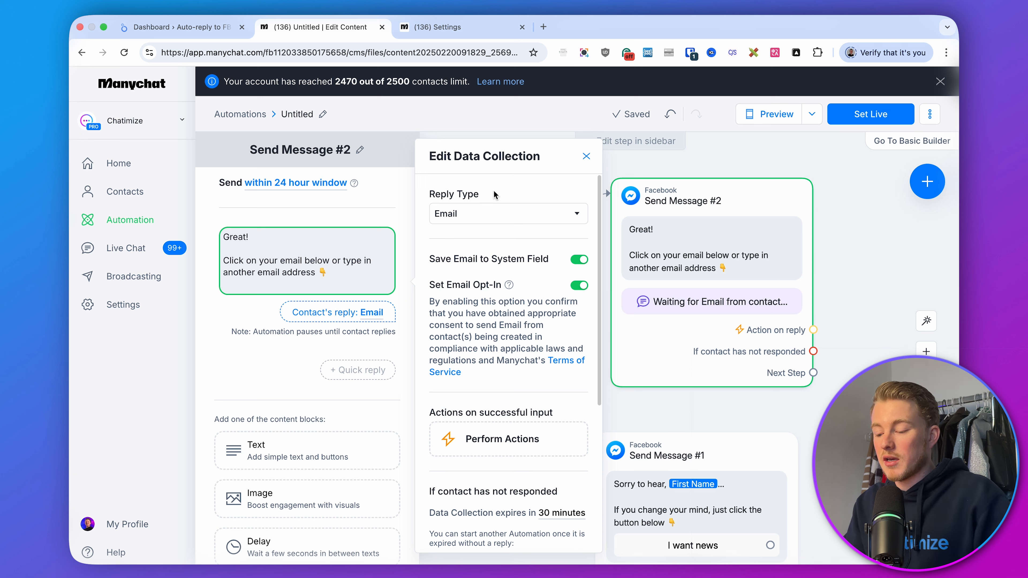
Set the retry message to 'It looks like this isn't a correct email. Could you enter a correct one'
scroll(492, 191, down, 6)
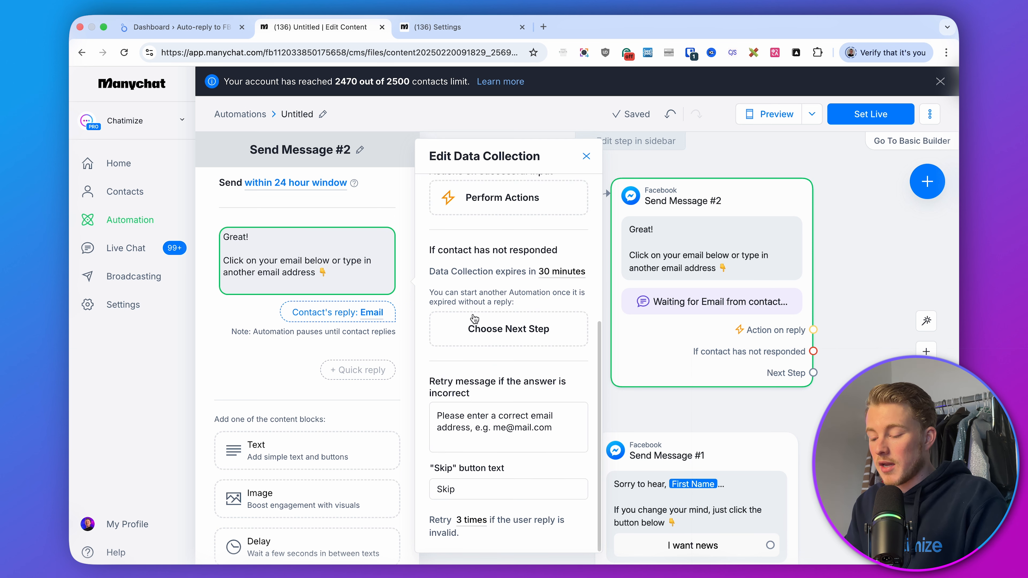
drag(550, 423, 435, 408)
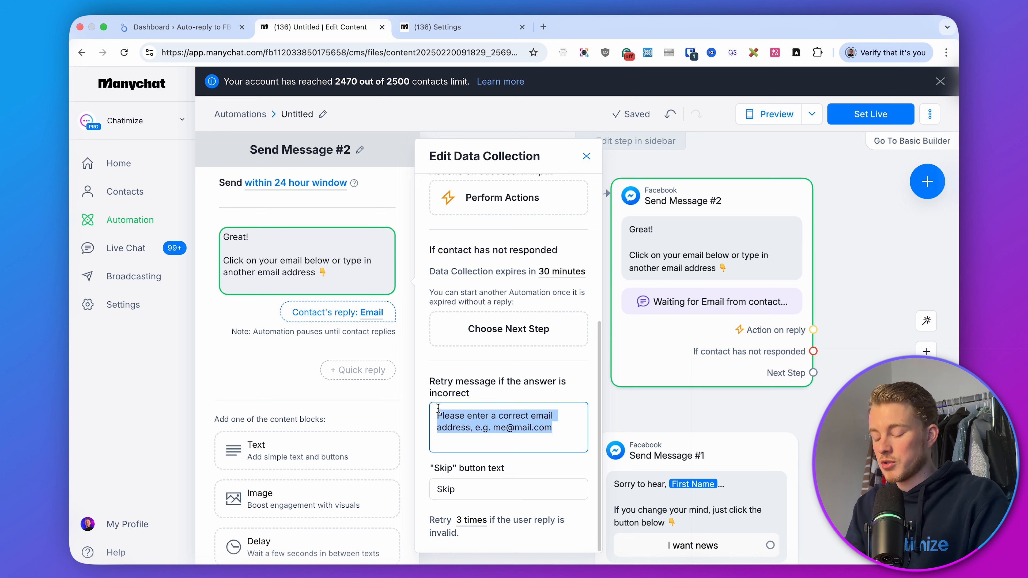
text(It l)
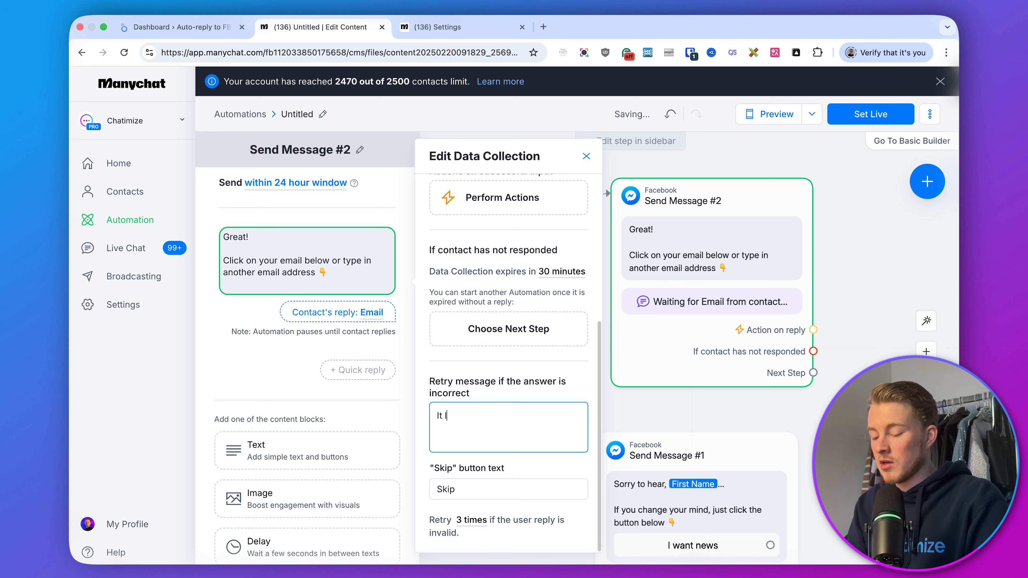
text(ooks like this isn)
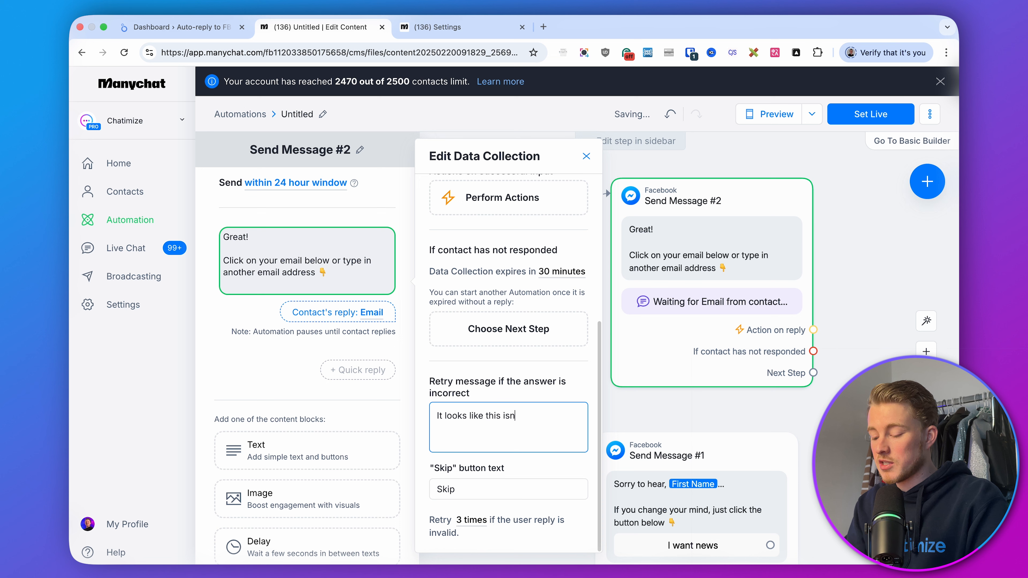
text('t a correct email)
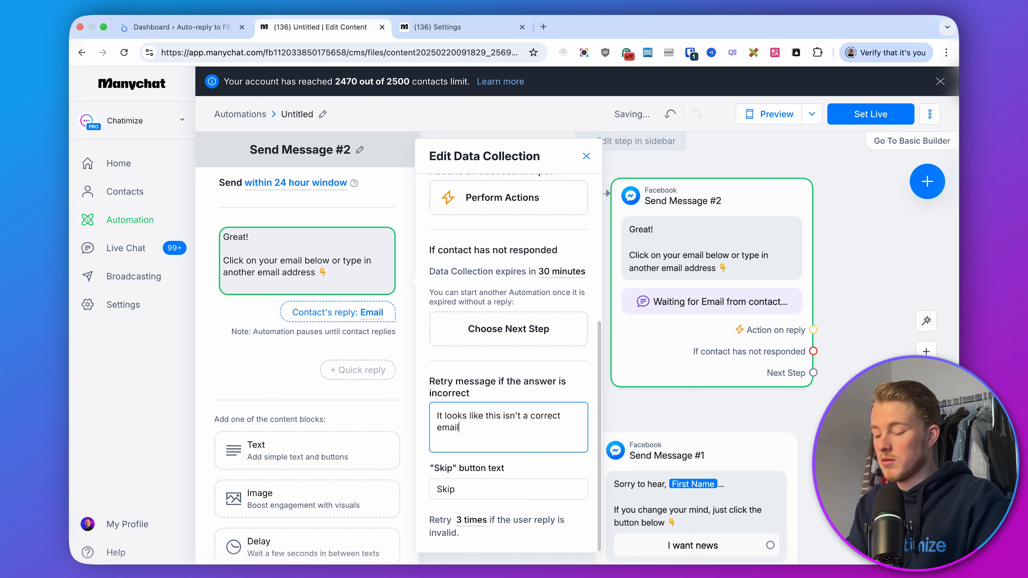
text(. Could you enter a correct one)
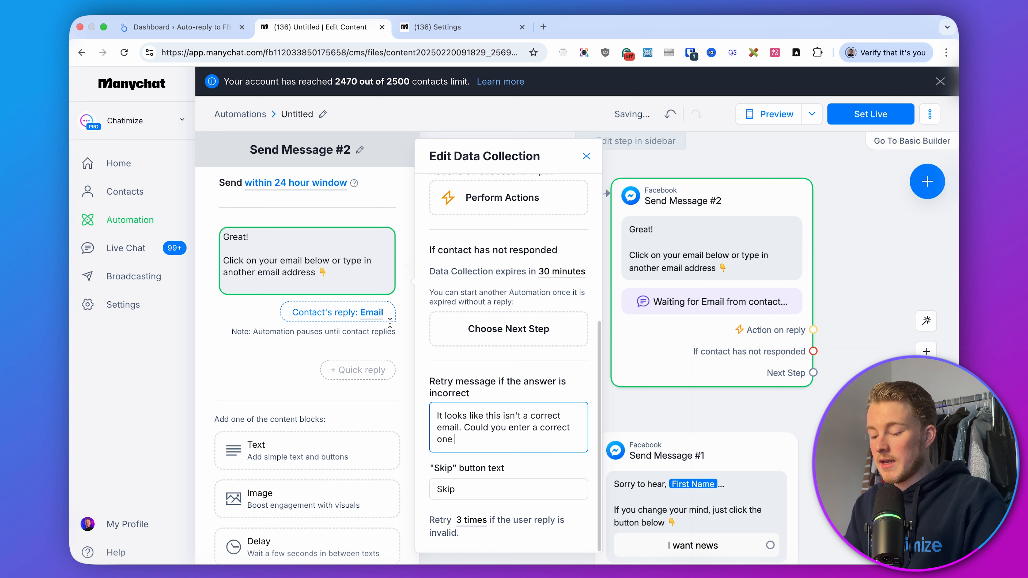
drag(234, 260, 321, 273)
click(320, 272)
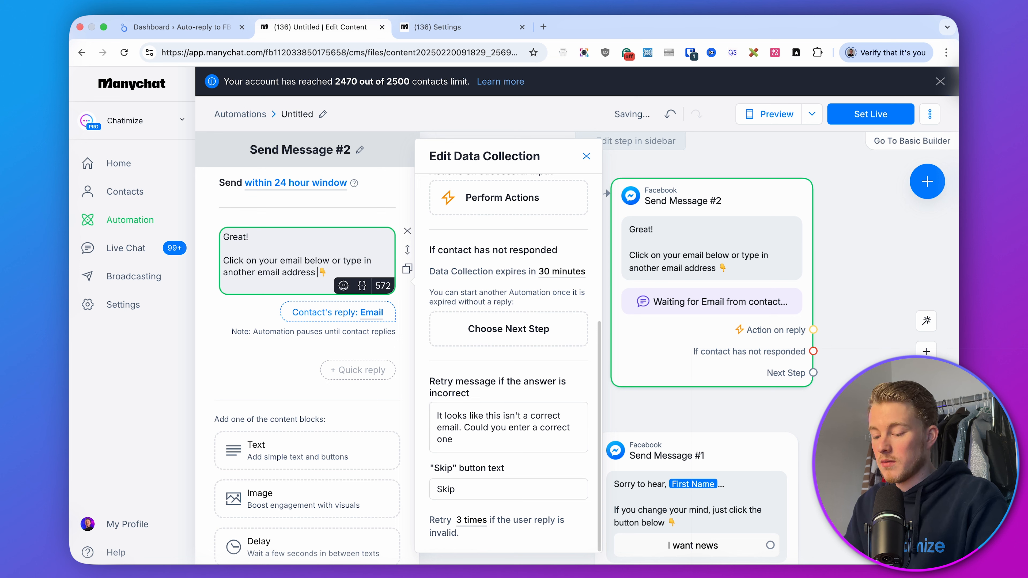
Append the 👇 emoji to the retry message and clear the Skip button text so no skip button is shown
key(shift+Right)
key(ctrl+c)
click(516, 441)
key(ctrl+v)
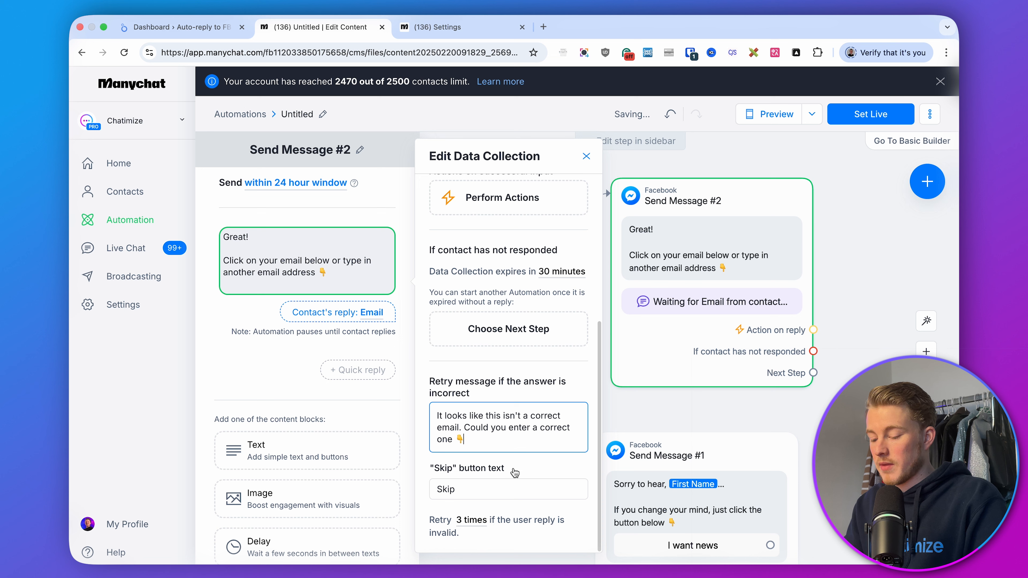
click(505, 491)
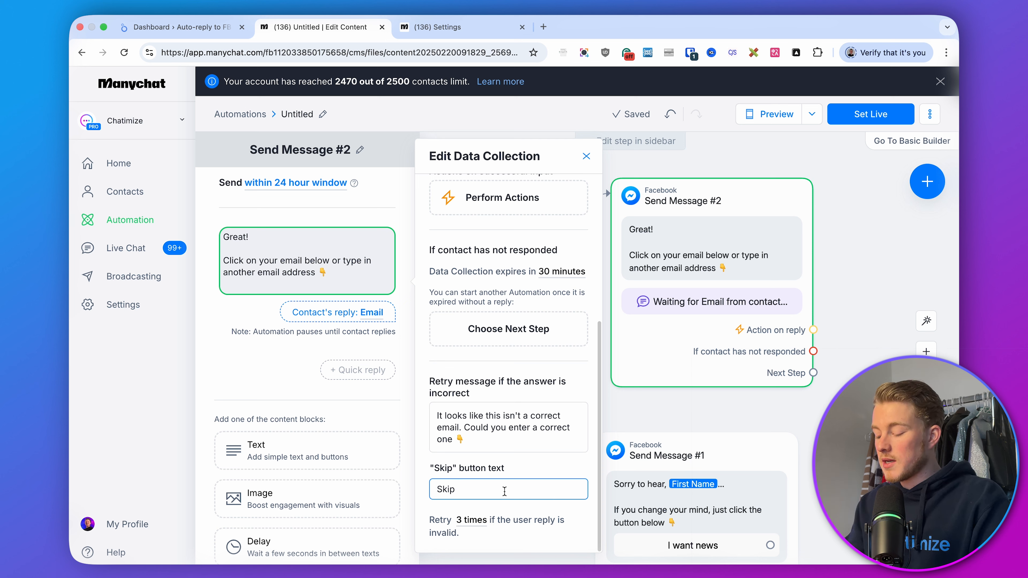
key(super+a)
key(BackSpace)
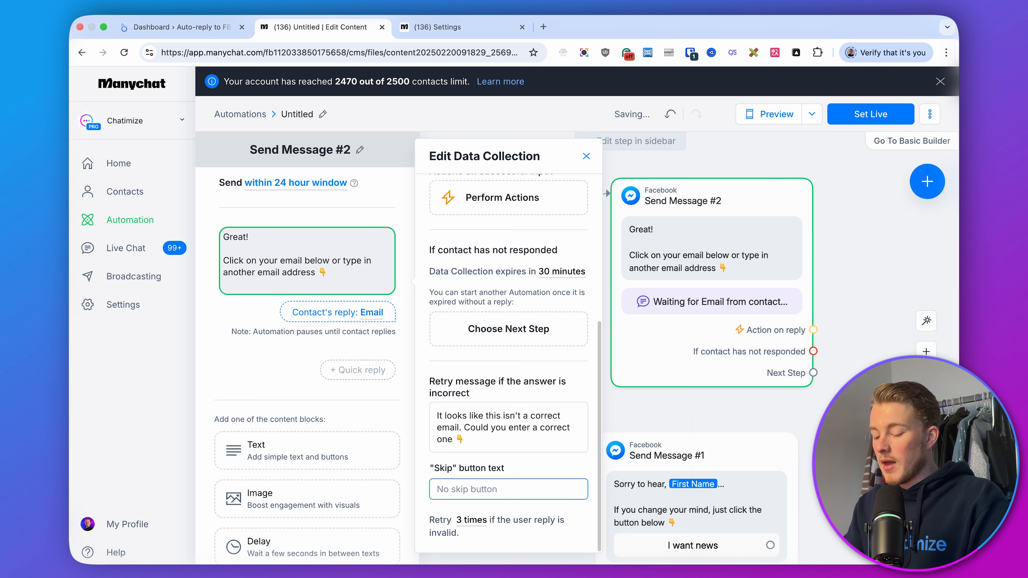
Set the data collection to expire after 23 hours
scroll(482, 325, up, 2)
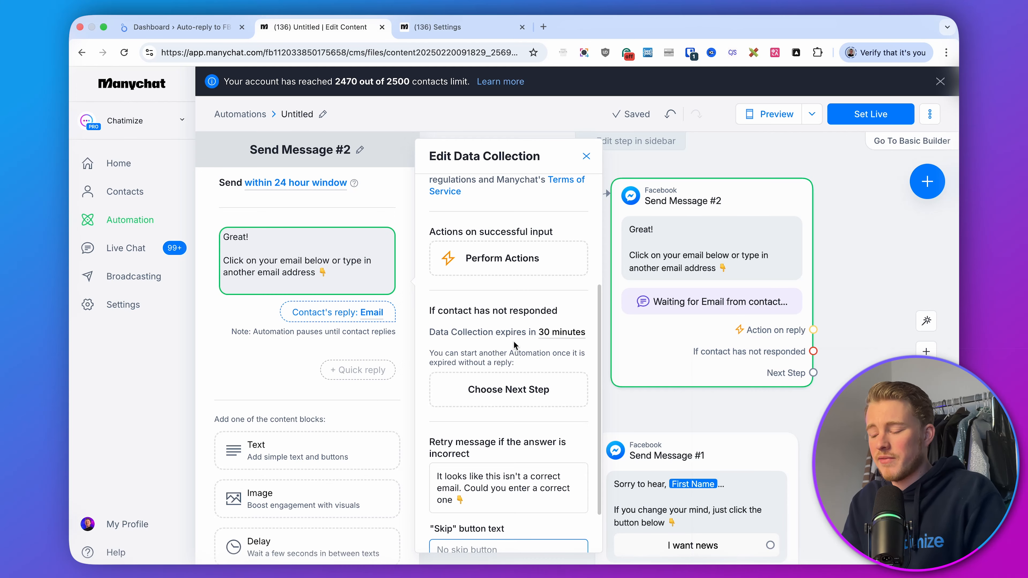
click(546, 333)
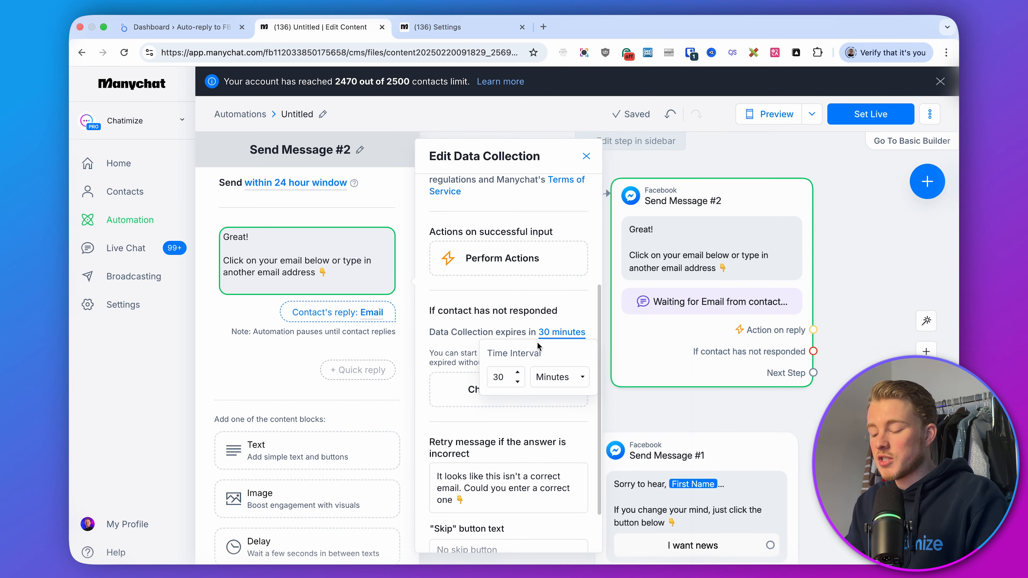
text(23)
click(560, 377)
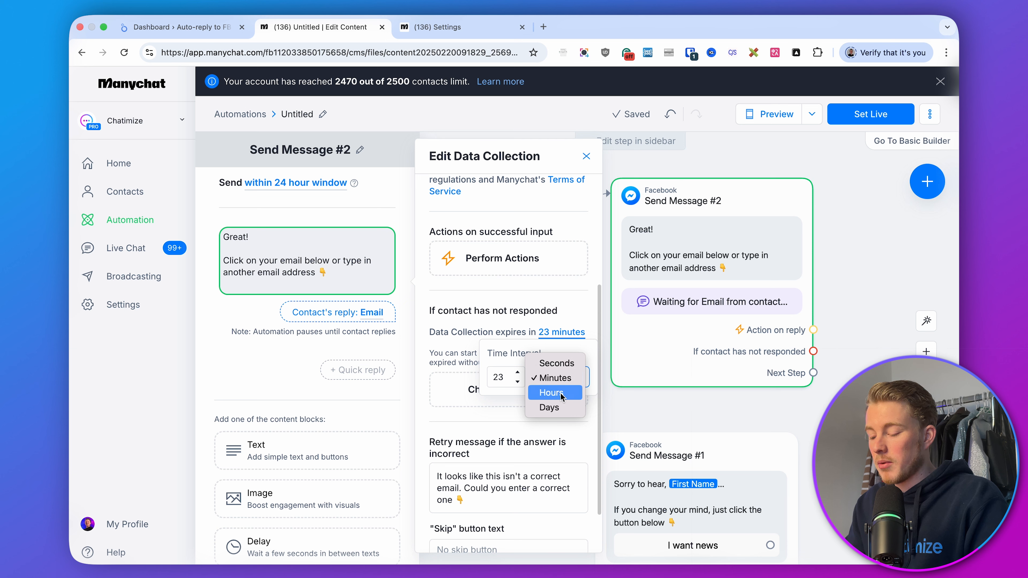
click(552, 390)
click(543, 300)
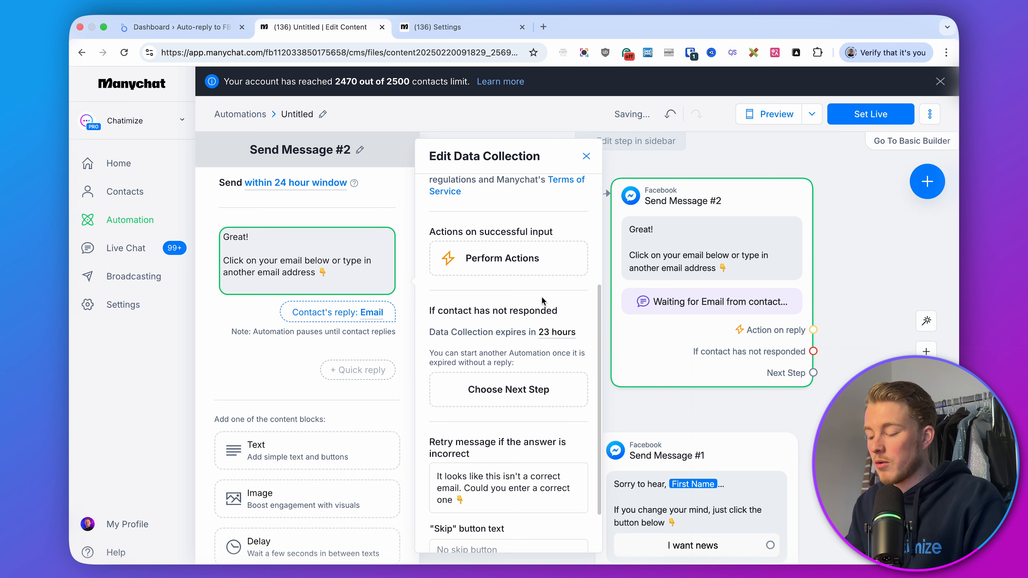
Connect Send Message #2's Next Step to a new Messenger message
click(878, 296)
drag(879, 295, 699, 300)
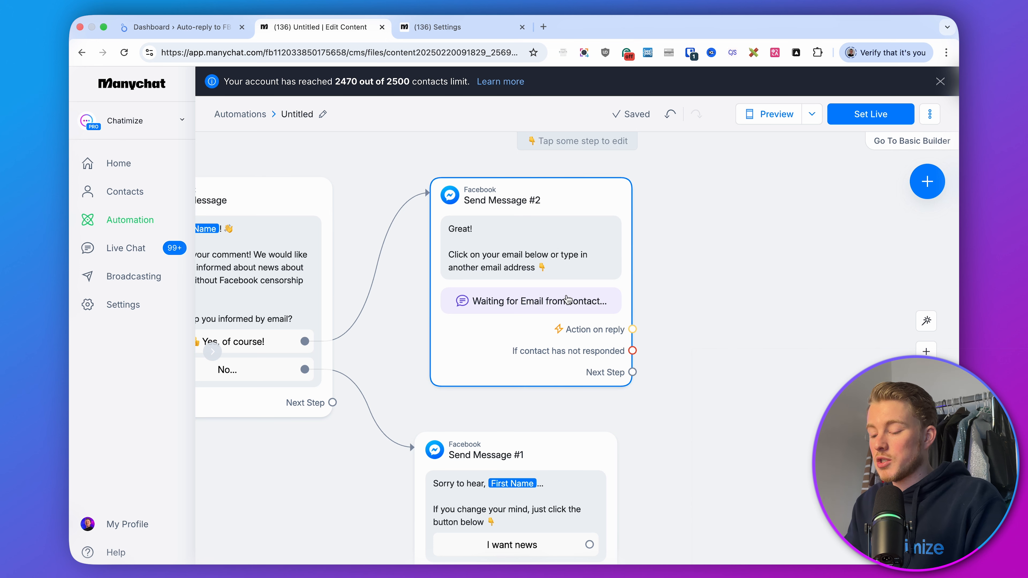
drag(567, 300, 559, 296)
drag(726, 311, 583, 340)
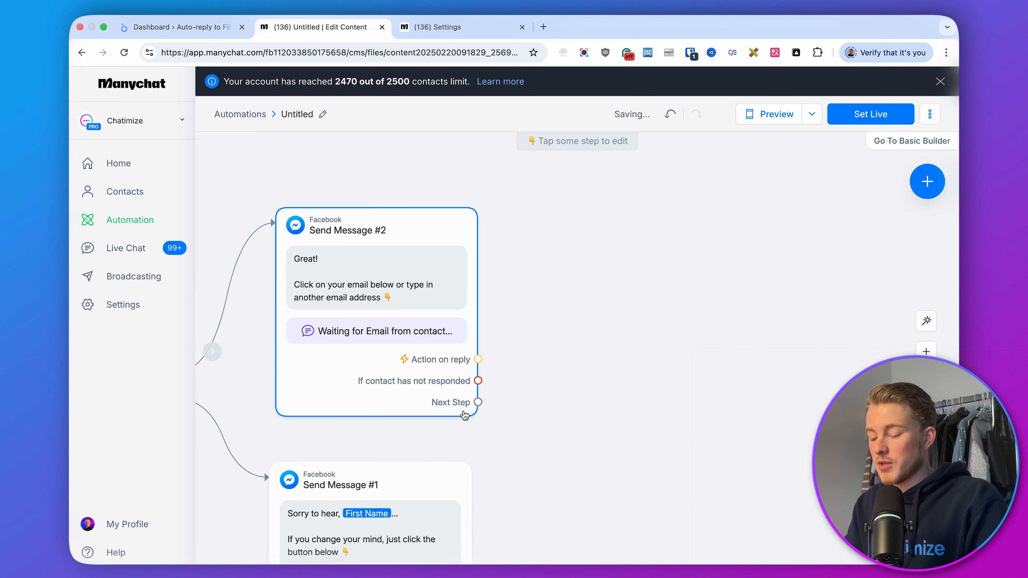
drag(478, 402, 570, 218)
click(602, 219)
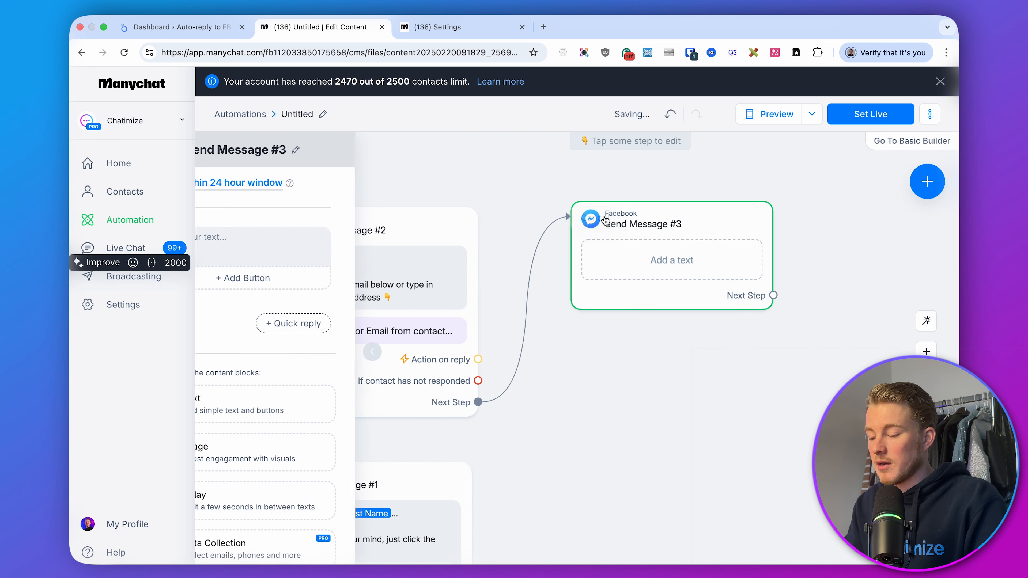
Paste the text 'Thanks! Just one last question... May we process your data, in accordance with our privacy policy?' with the privacy-policy link
key(super+Tab)
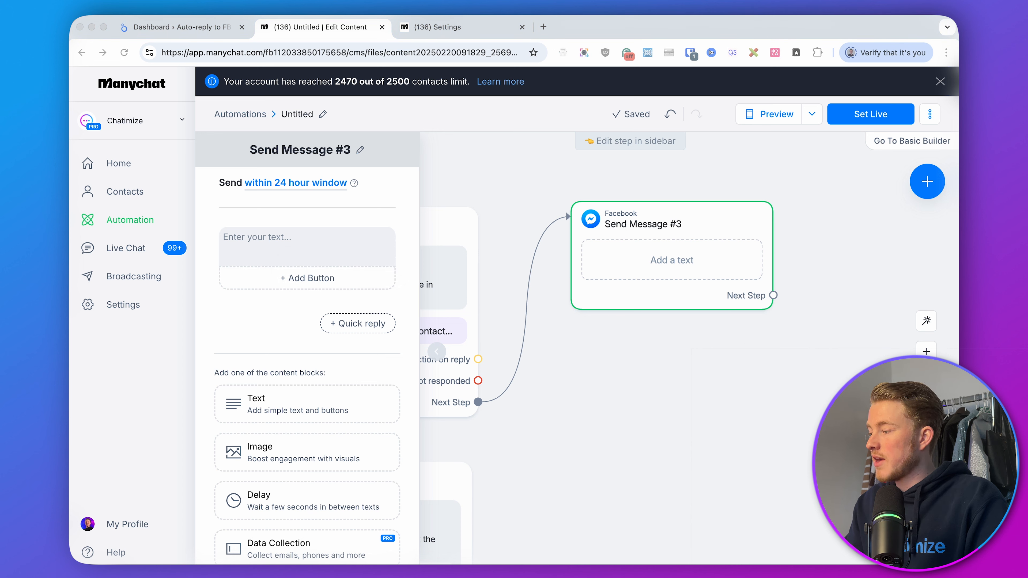
click(324, 238)
text(Thanks! Just one last question...  May we process your data, in accordance with our privacy policy?  https://www.chatimize.com/privacy-policy/)
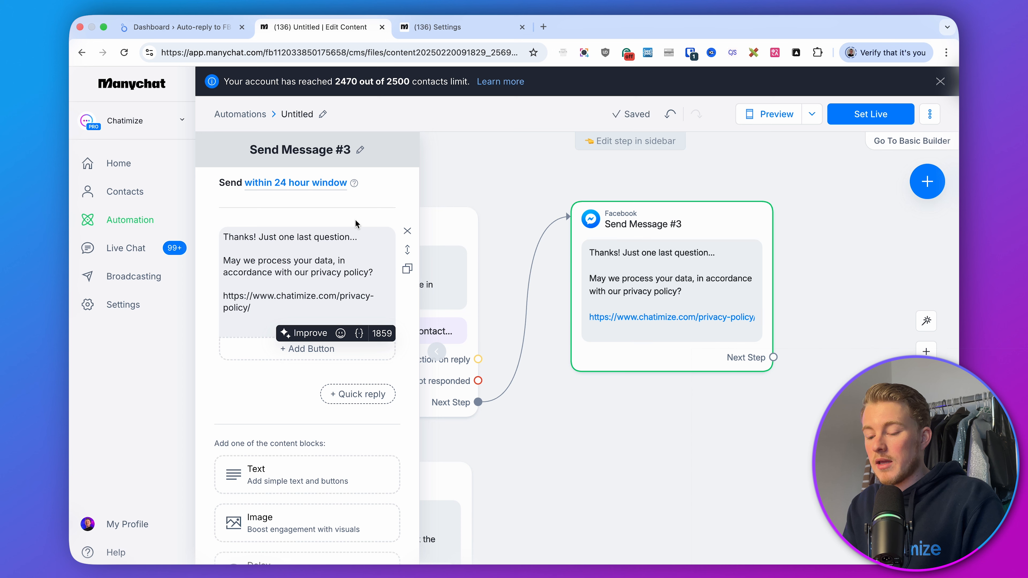
key(BackSpace)
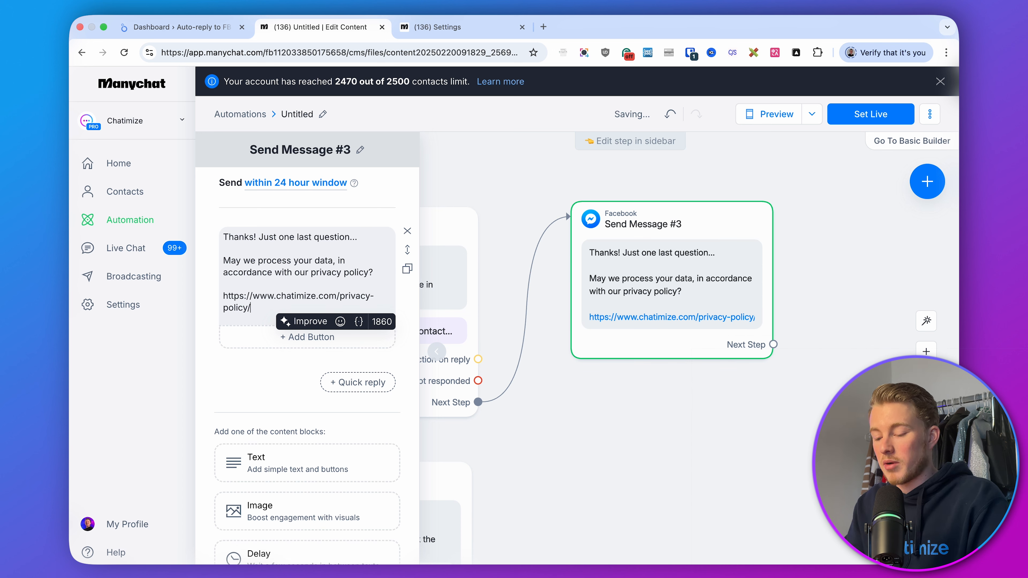
Add a 'Yes, sure!' button to the consent message
click(258, 345)
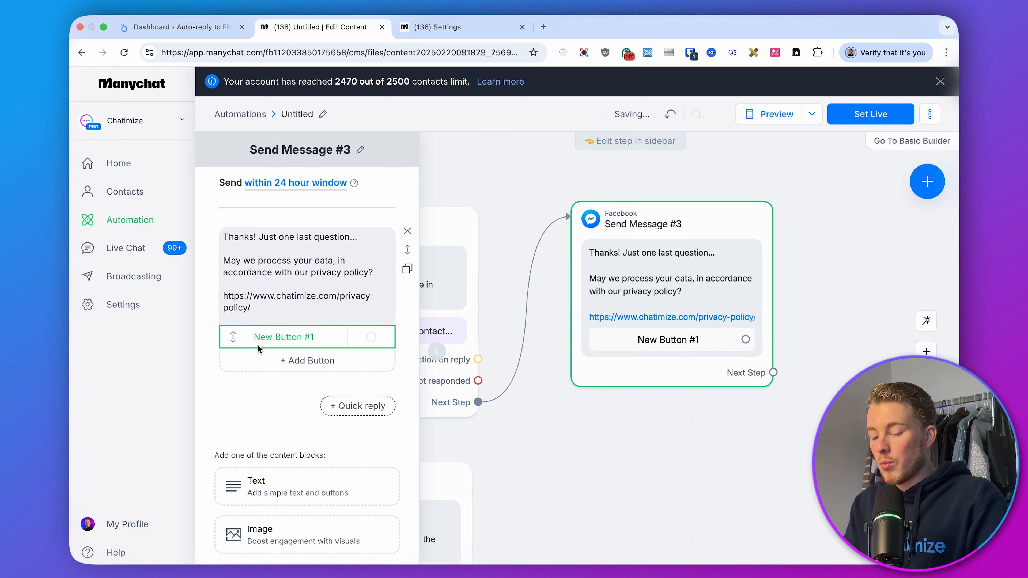
text(Yes, sure!)
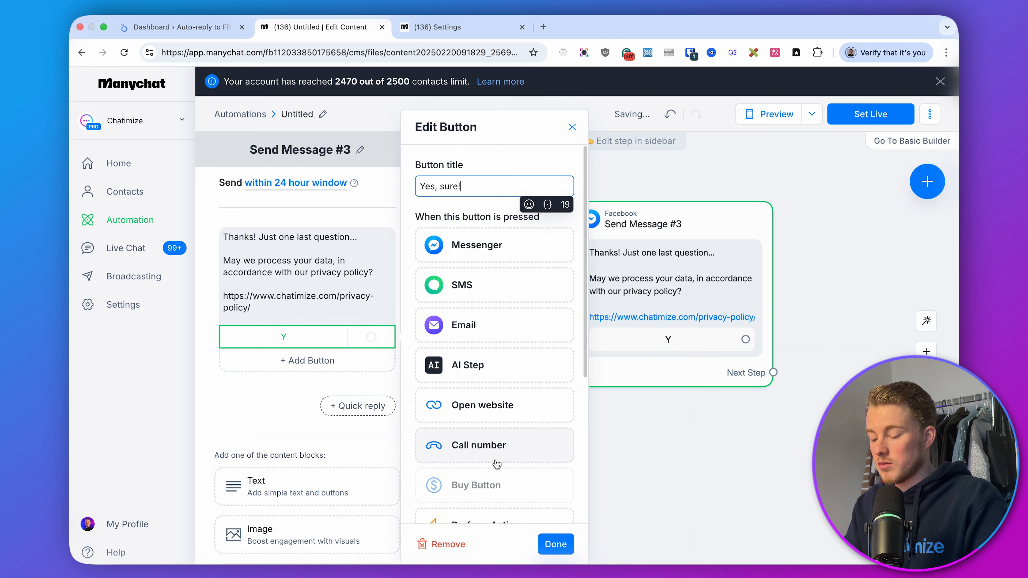
click(556, 544)
Add a second button titled 'No...' to the consent message
click(240, 354)
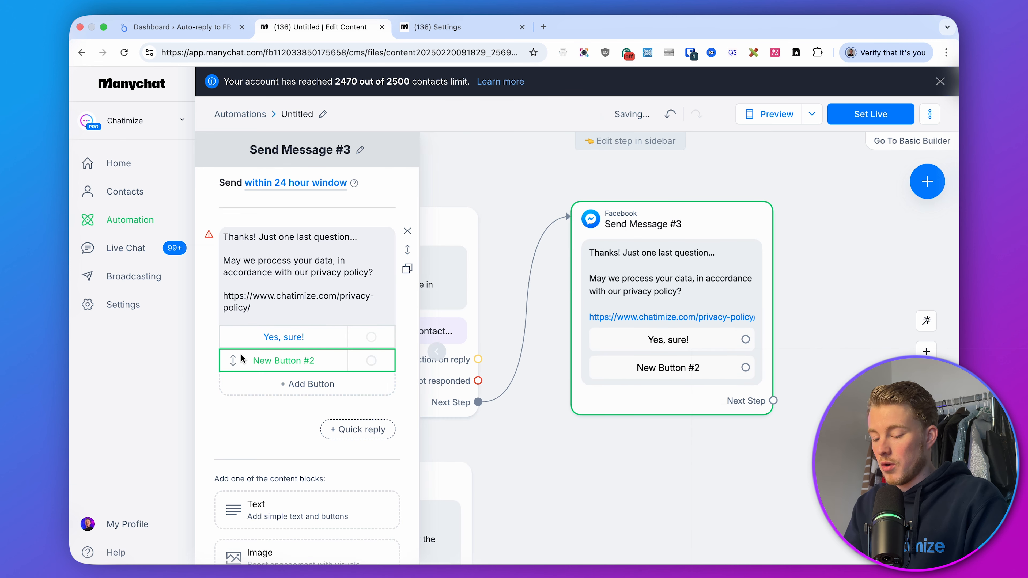
text(o)
key(BackSpace)
text(No...)
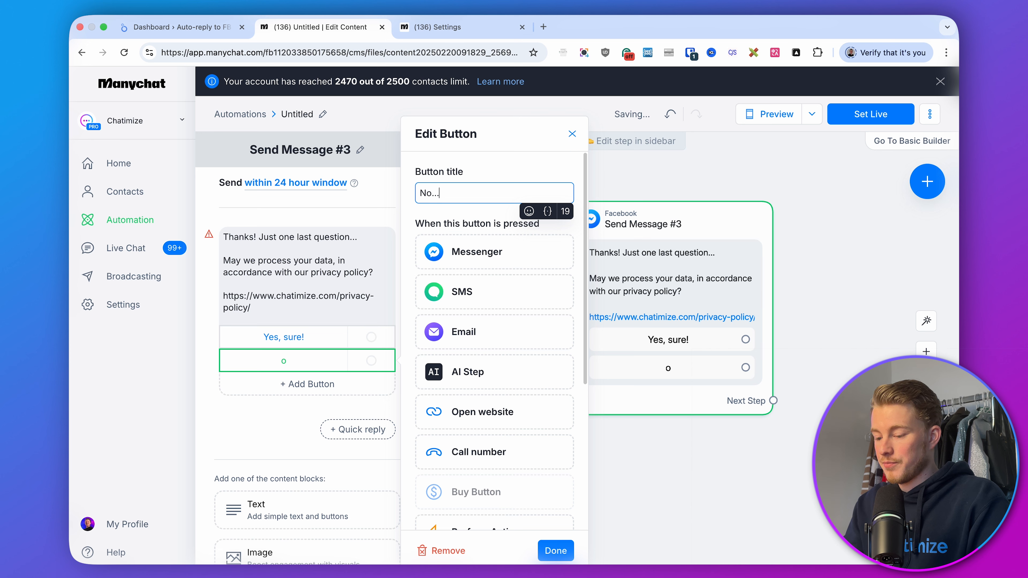
click(556, 550)
click(607, 542)
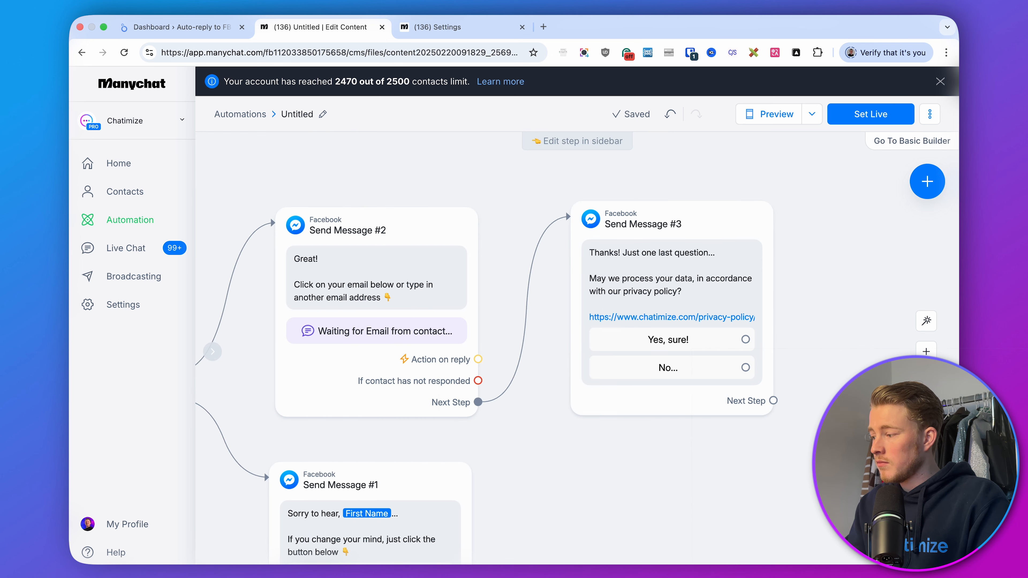
Connect the No... button to a new Messenger message and paste 'Are you sure, First Name? We can't send you news without your consent...'
key(super+Tab)
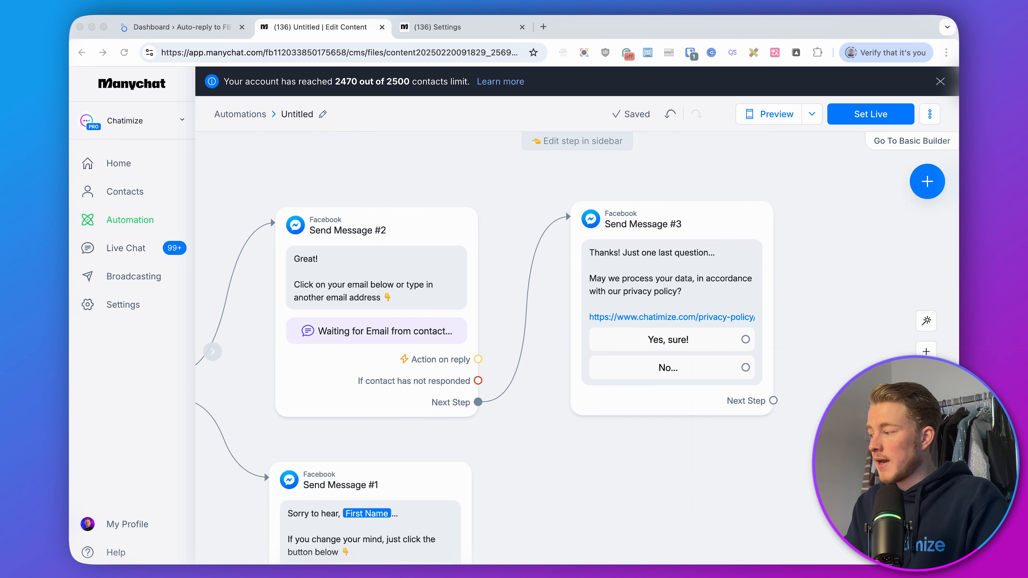
click(869, 321)
drag(884, 338, 525, 247)
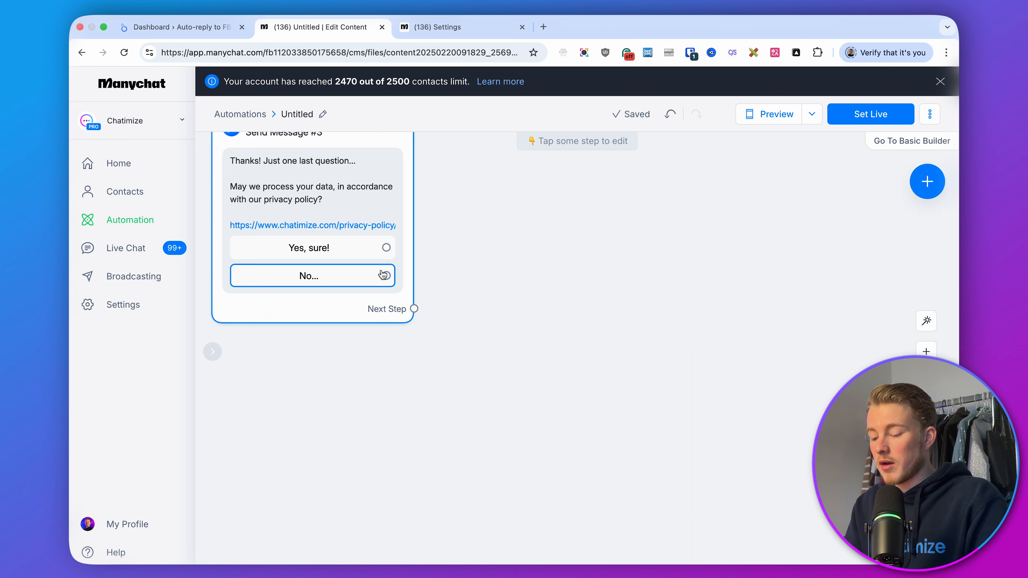
drag(386, 276, 504, 368)
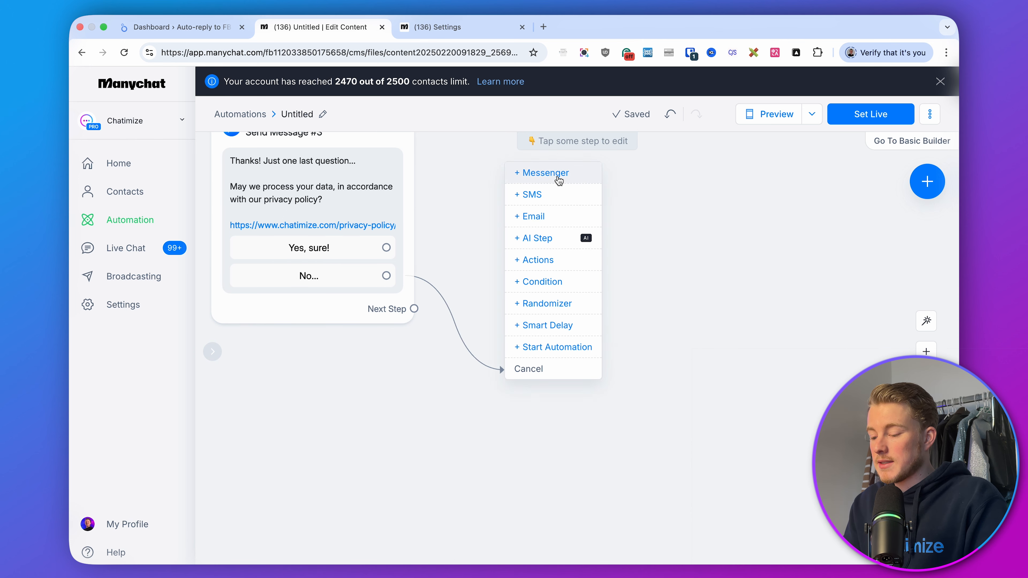
click(530, 177)
click(314, 234)
text(Are you sure, First Name?  We can't send you news without your consent...)
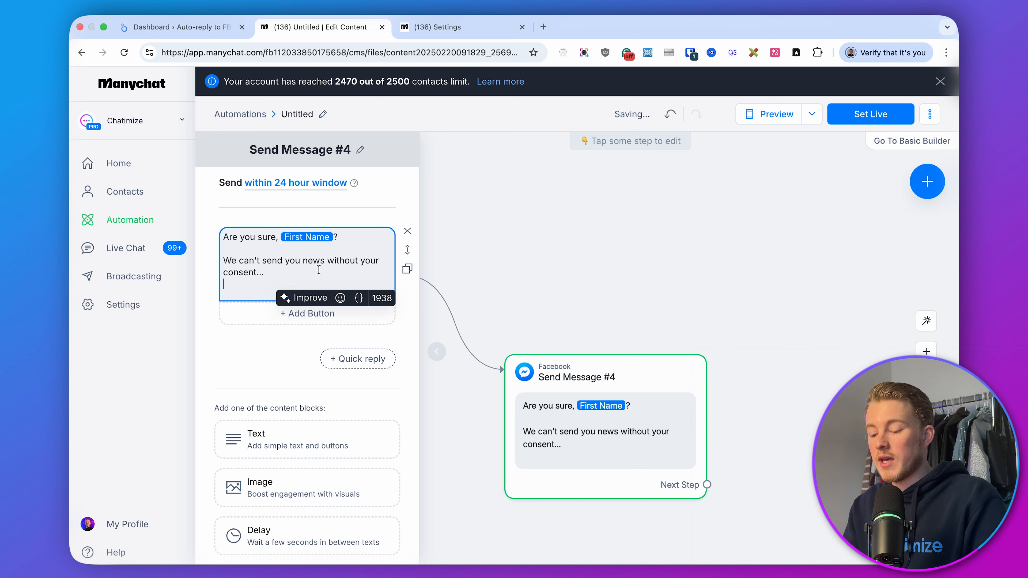
key(BackSpace)
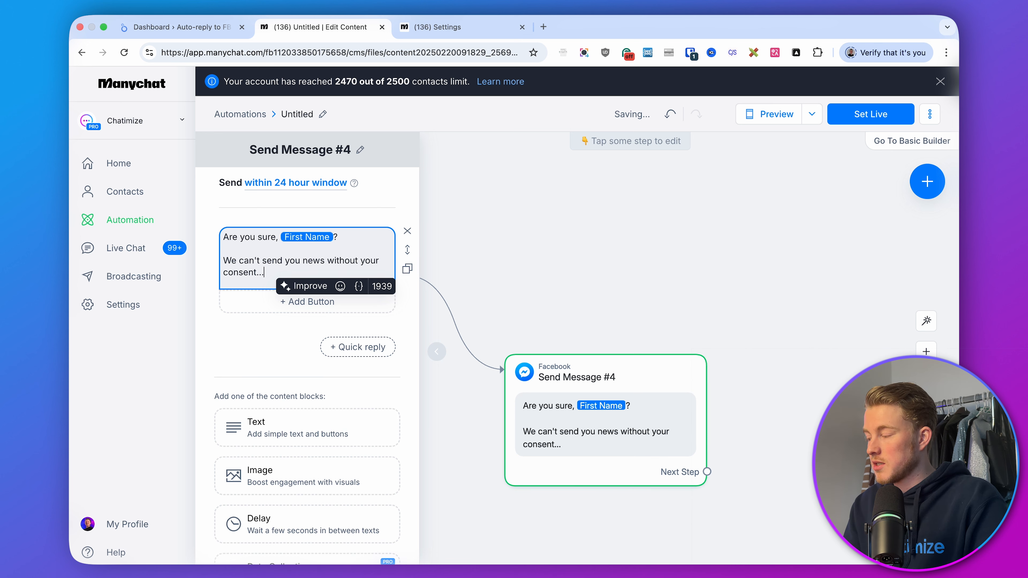
Add an 'I agree with policy' button to the new message
click(259, 307)
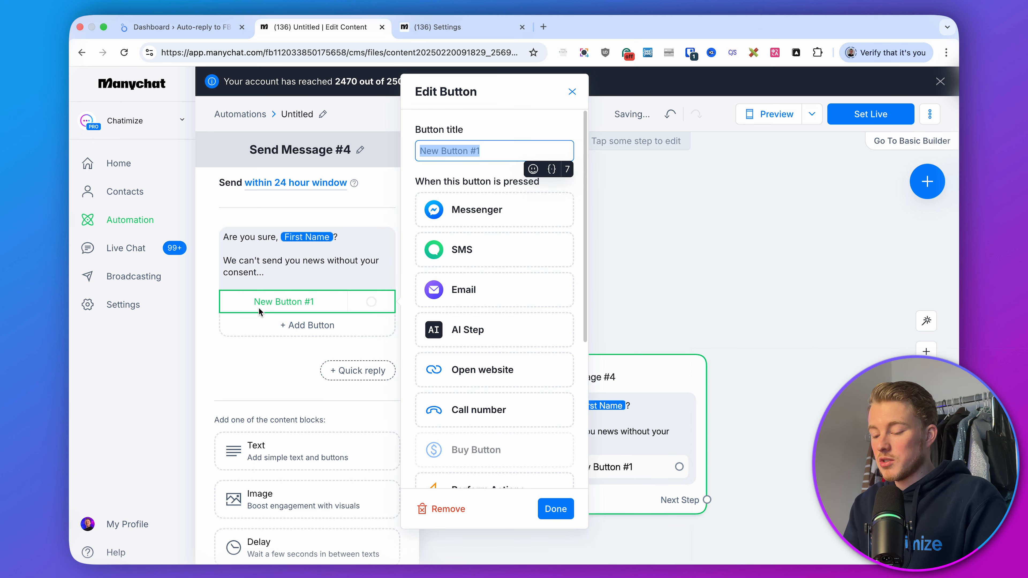
text(I agree with policy)
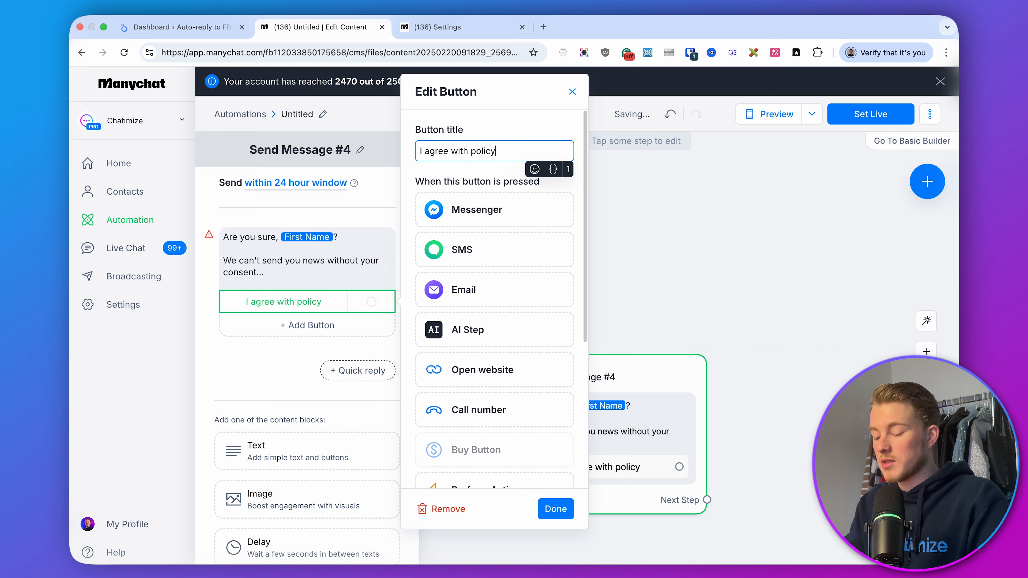
click(556, 509)
Add a second button titled 'I'm sure' and nudge the message card slightly right
click(305, 335)
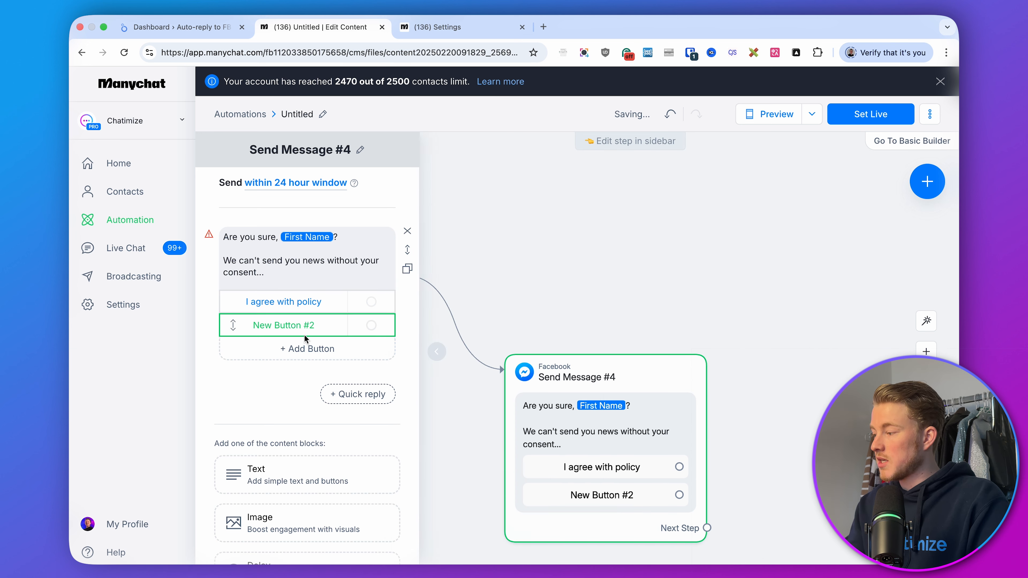
text(I)
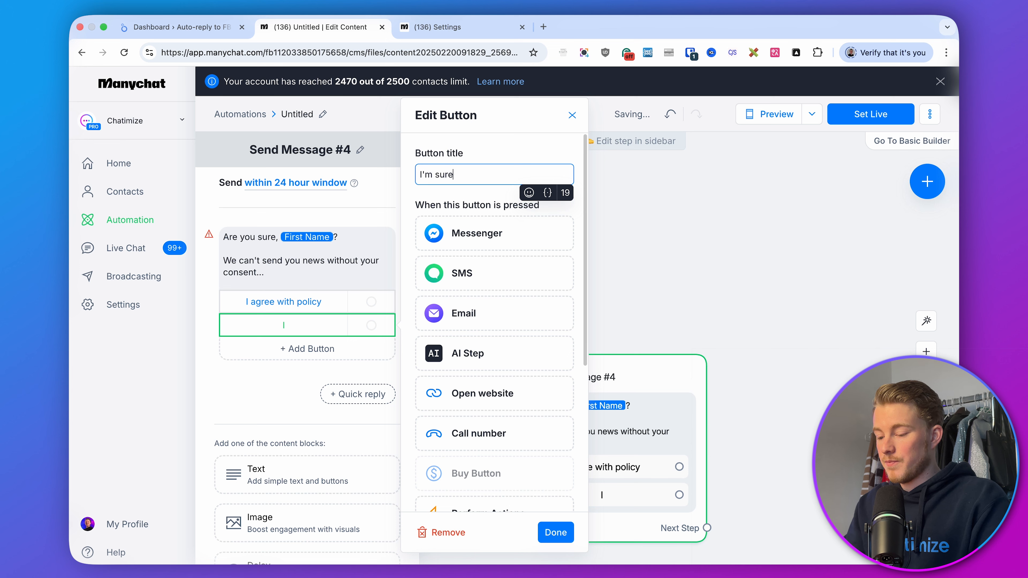
text('m sure)
click(555, 533)
click(777, 374)
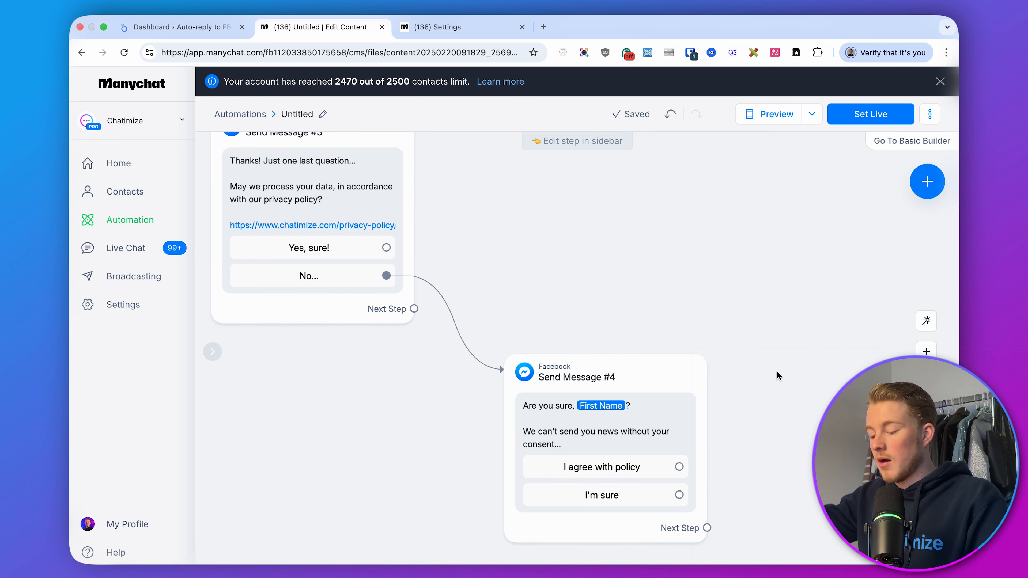
drag(661, 369, 684, 366)
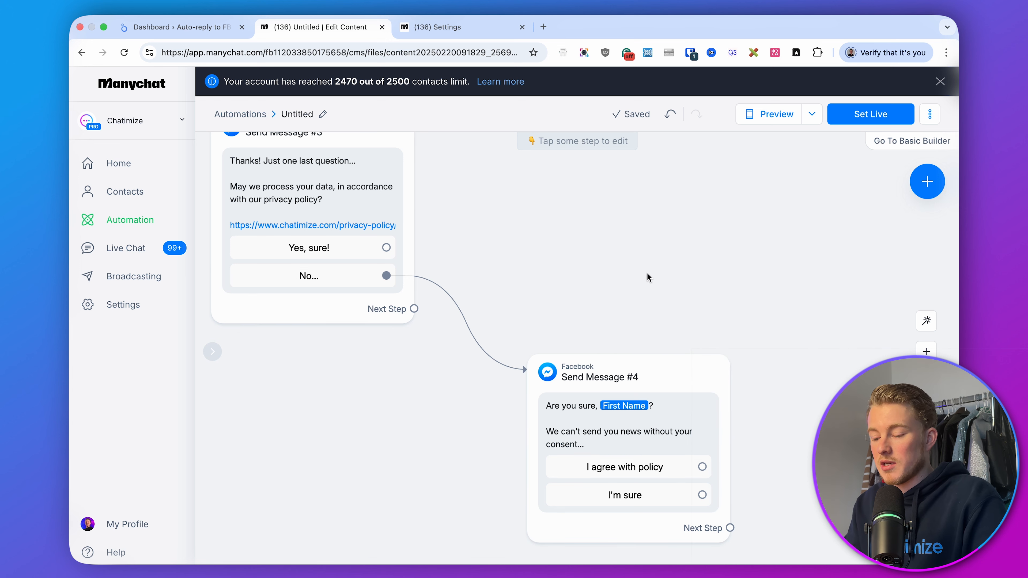
drag(647, 278, 742, 324)
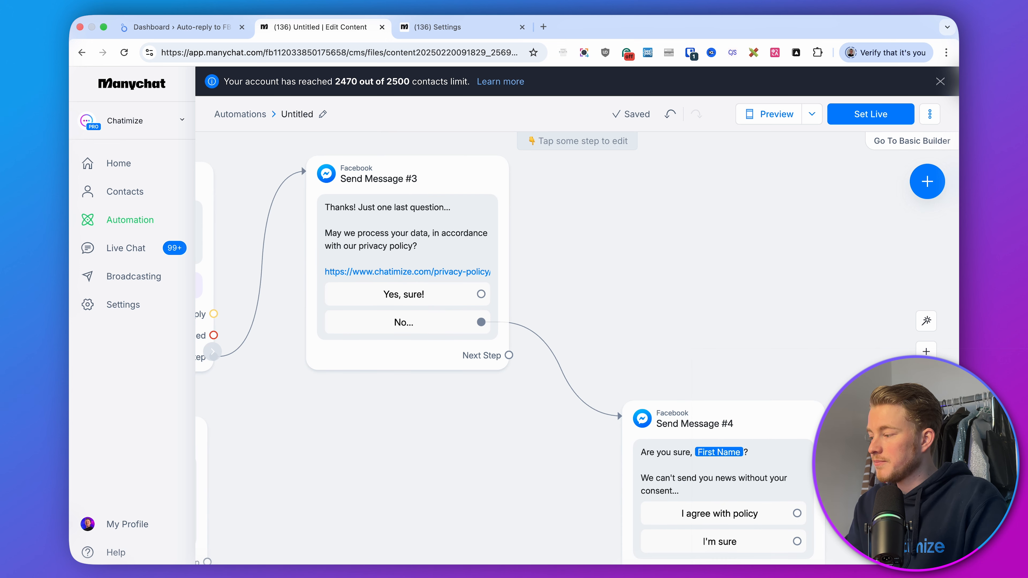
Connect the I'm sure button to a new Messenger message and paste 'Sorry to hear that, First Name... If you ever change your mind, just click the button below 👇'
key(super+Tab)
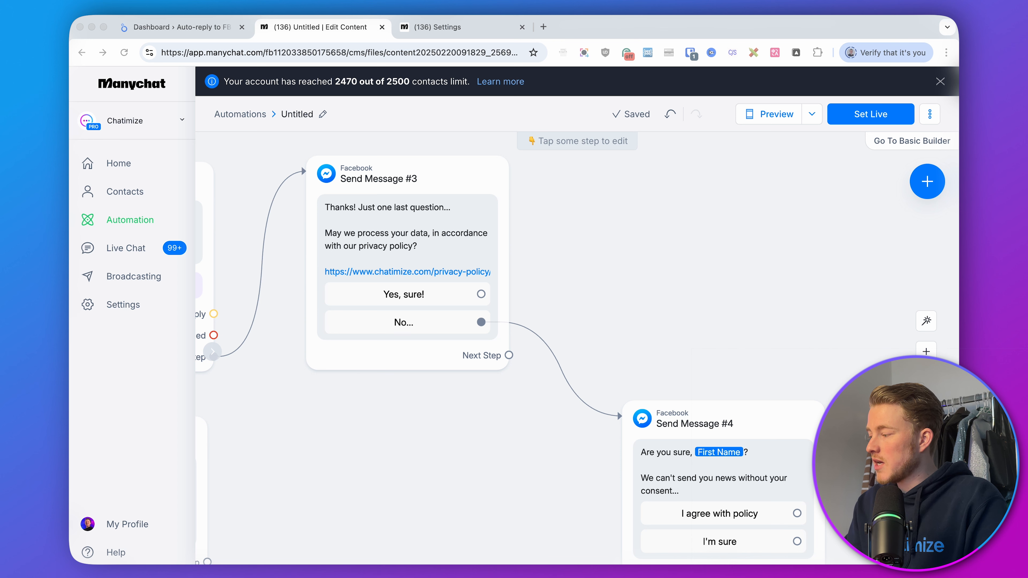
click(896, 437)
drag(897, 437, 613, 301)
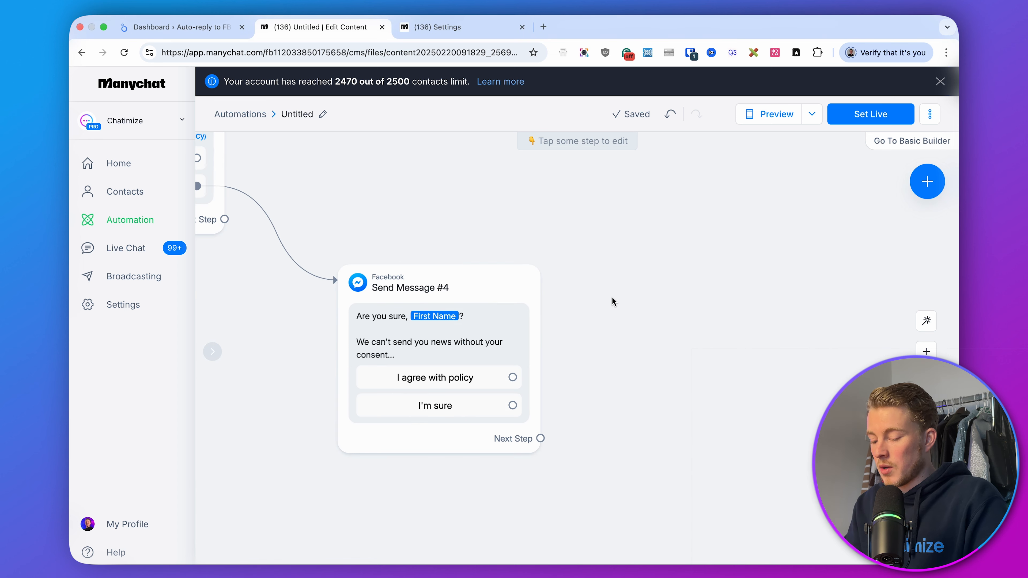
drag(513, 405, 657, 282)
click(656, 282)
click(672, 281)
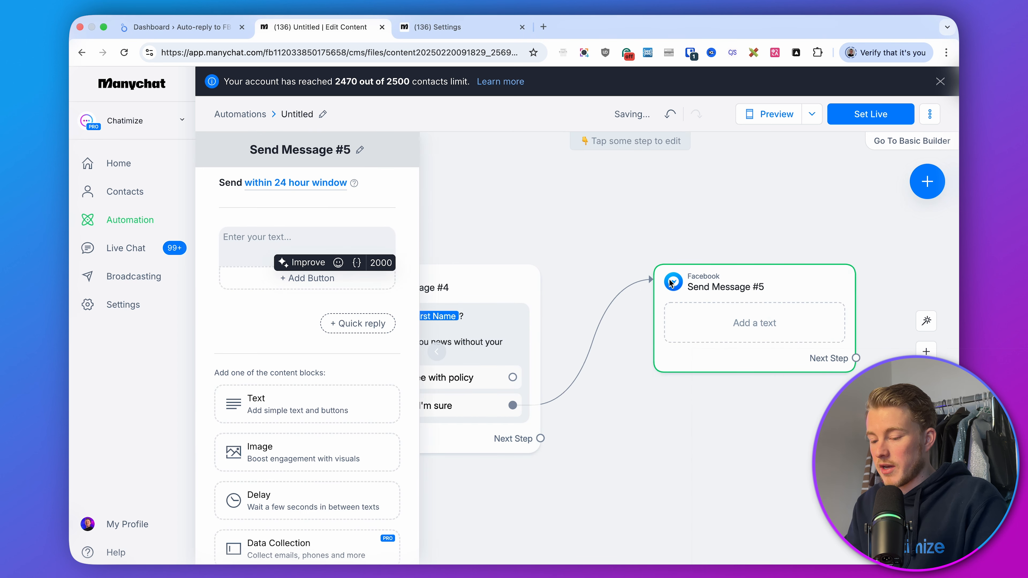
text(Sorry to hear that, First Name...  If you ever change your mind, just click the button below 👇)
key(BackSpace)
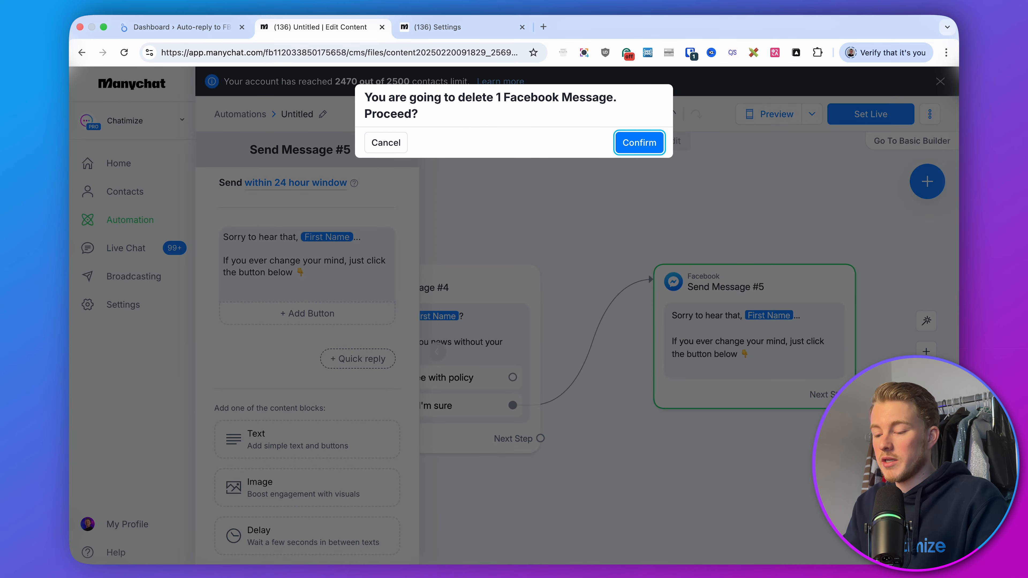
click(383, 142)
click(287, 274)
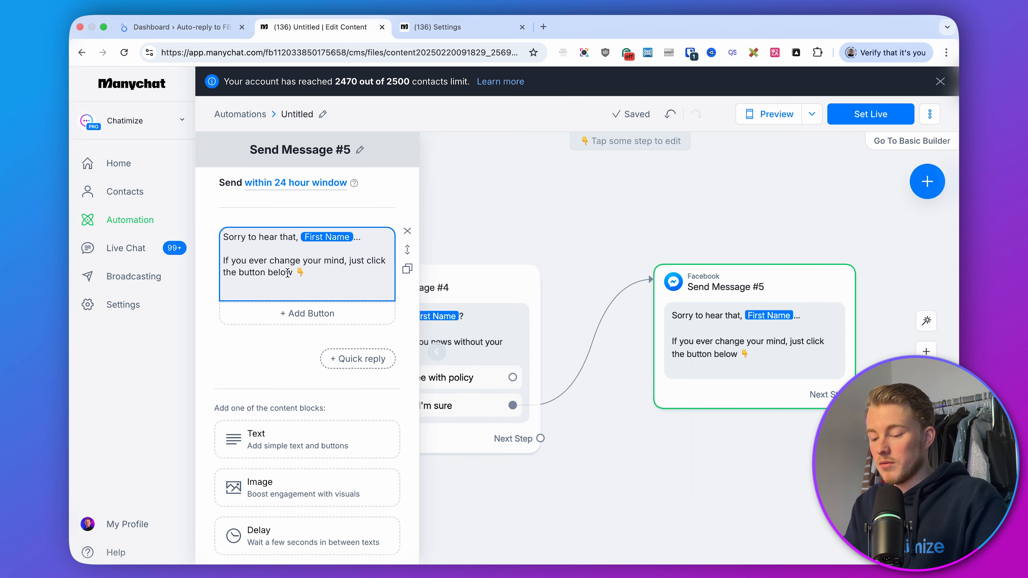
Remove the trailing blank line from the 'Sorry to hear that' message and add an 'I agree with policy' button to it
click(274, 286)
key(BackSpace)
key(super+Tab)
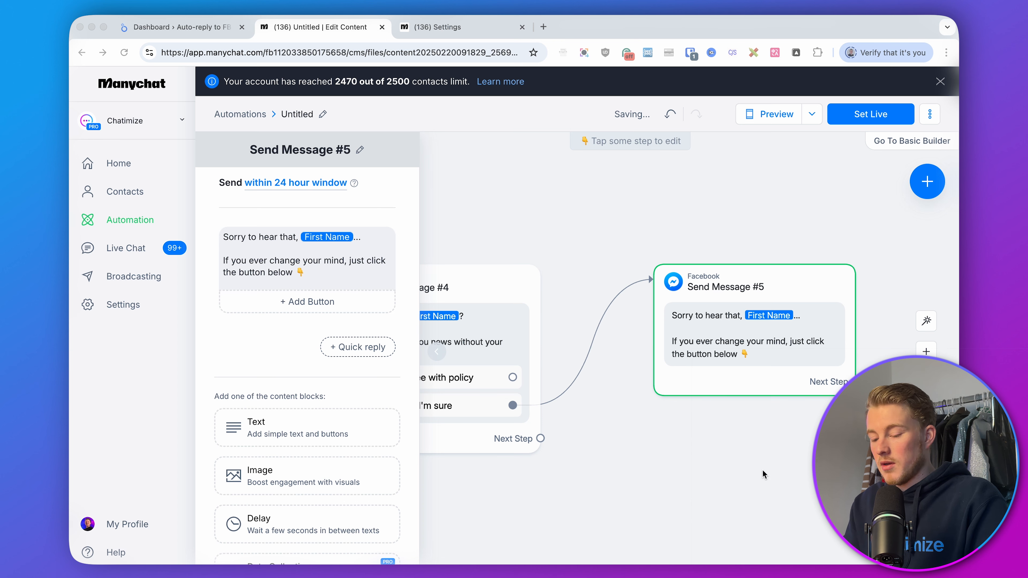
click(301, 304)
text(I agree with policy)
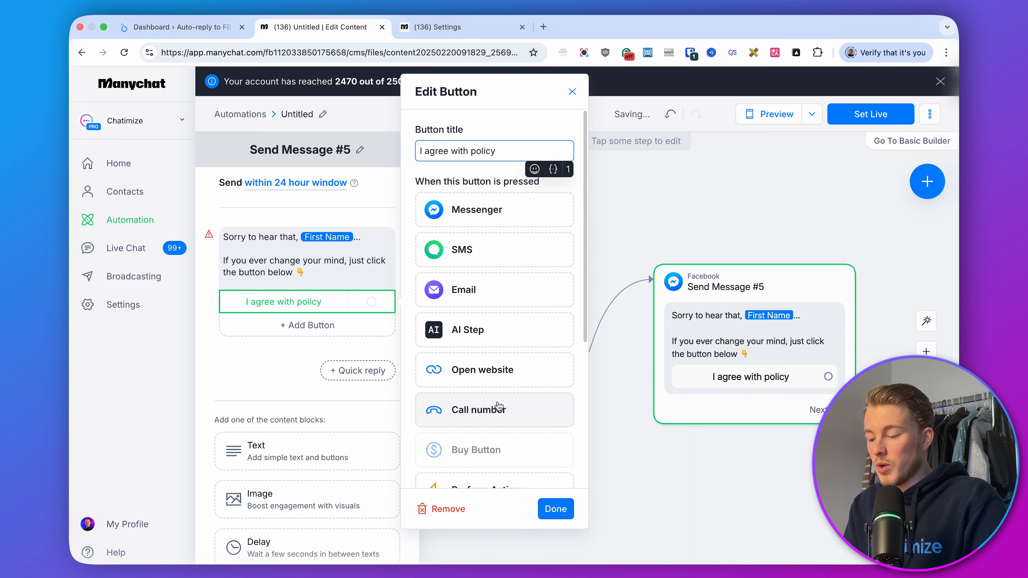
click(554, 509)
click(631, 474)
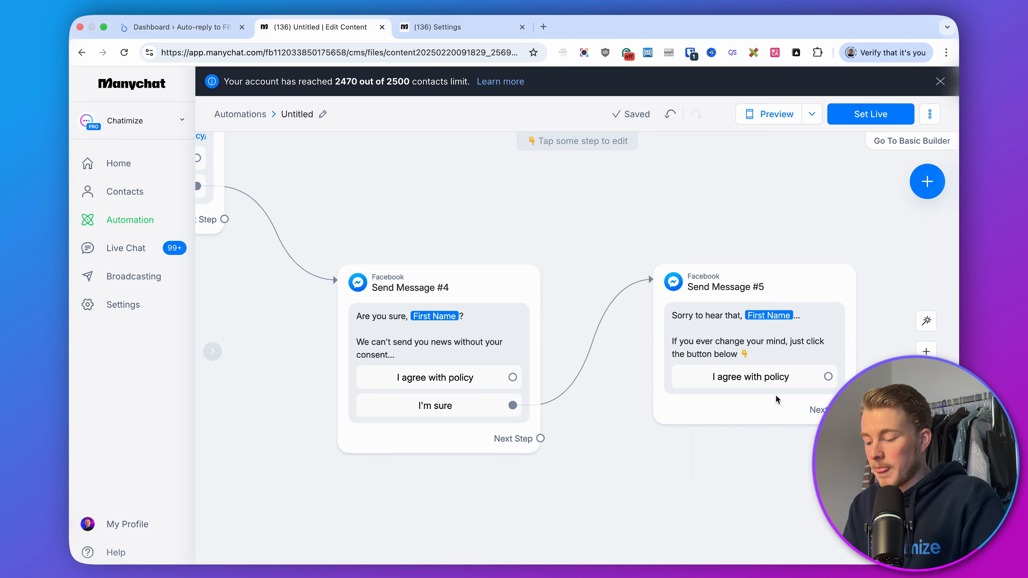
Connect the Yes, sure! button to a new Messenger message and paste 'Great! From now on we will keep you informed about the latest news from our party via email 👍'
scroll(665, 294, left, 8)
scroll(665, 294, up, 5)
drag(367, 270, 519, 140)
click(551, 156)
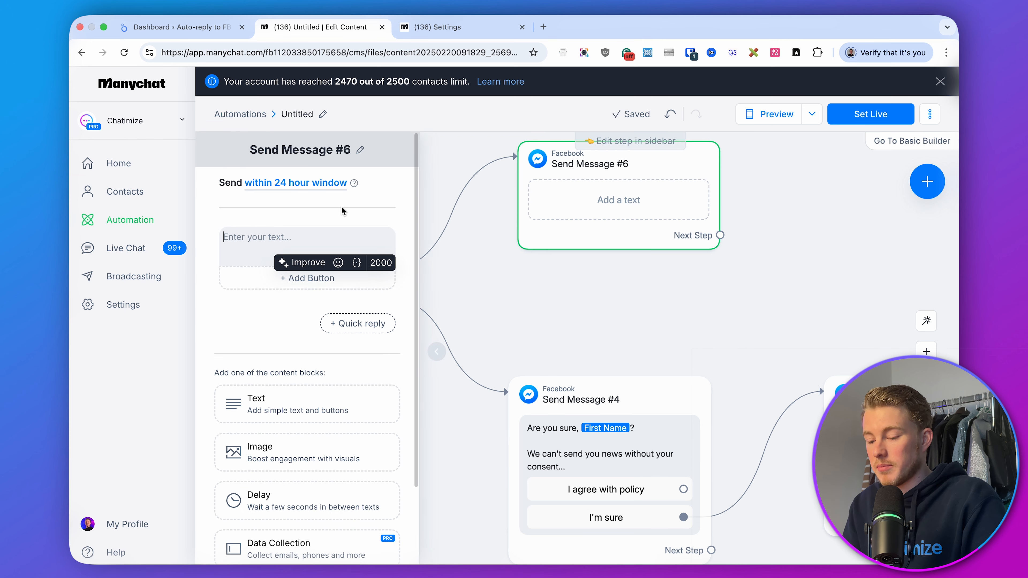
text(Great! From now on we will keep you informed about the latest news from our party via email 👍)
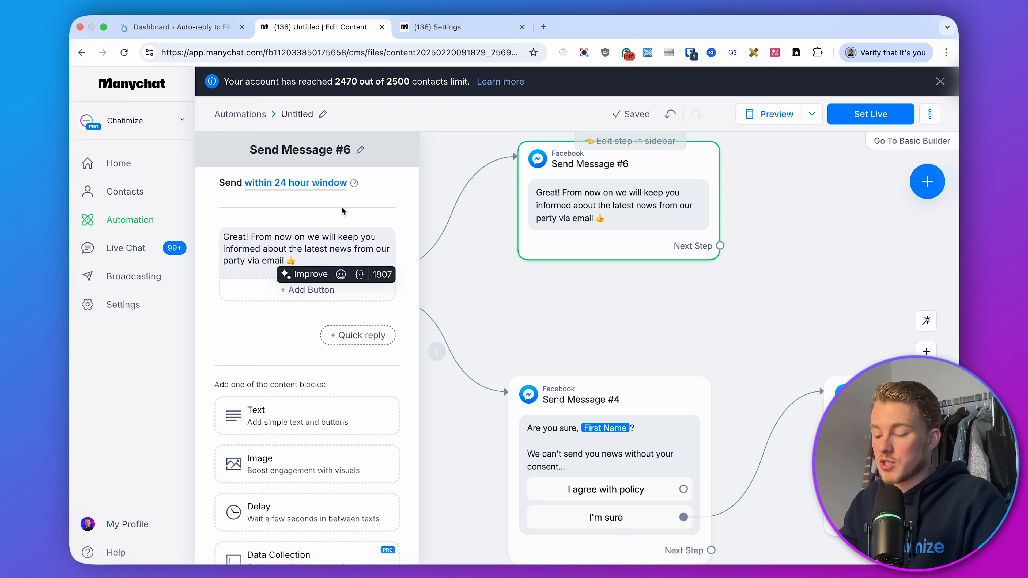
Link the 'I agree with policy' buttons of Send Message #4 and Send Message #5 to Send Message #6
click(587, 313)
scroll(582, 323, down, 1)
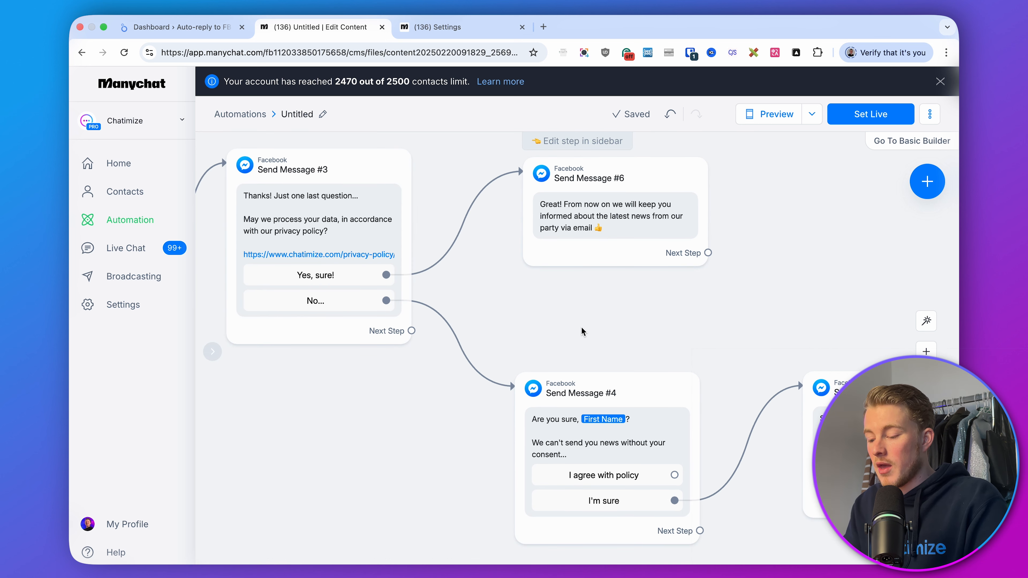
drag(675, 474, 698, 229)
drag(808, 258, 622, 268)
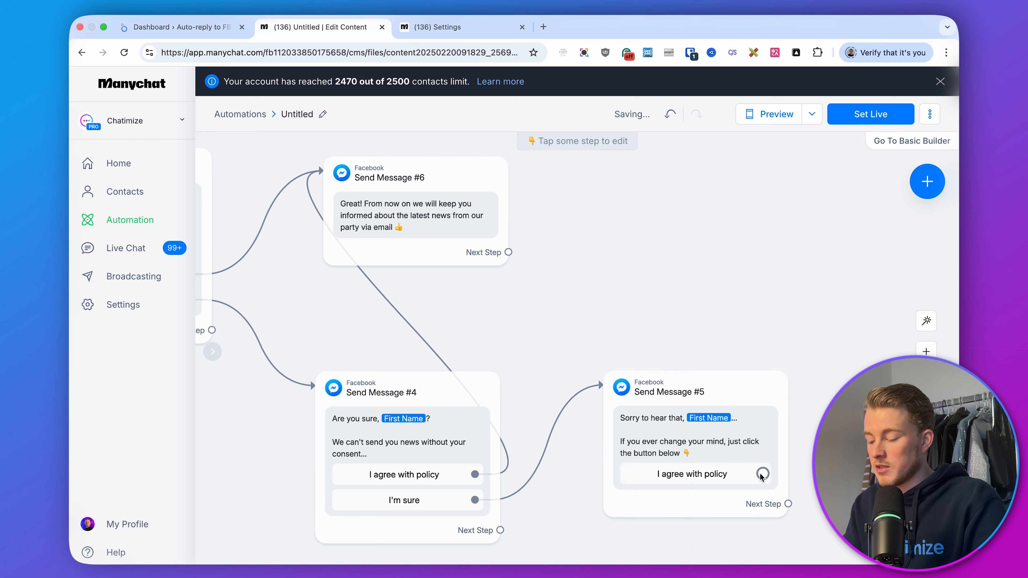
drag(763, 474, 435, 162)
drag(650, 210, 844, 218)
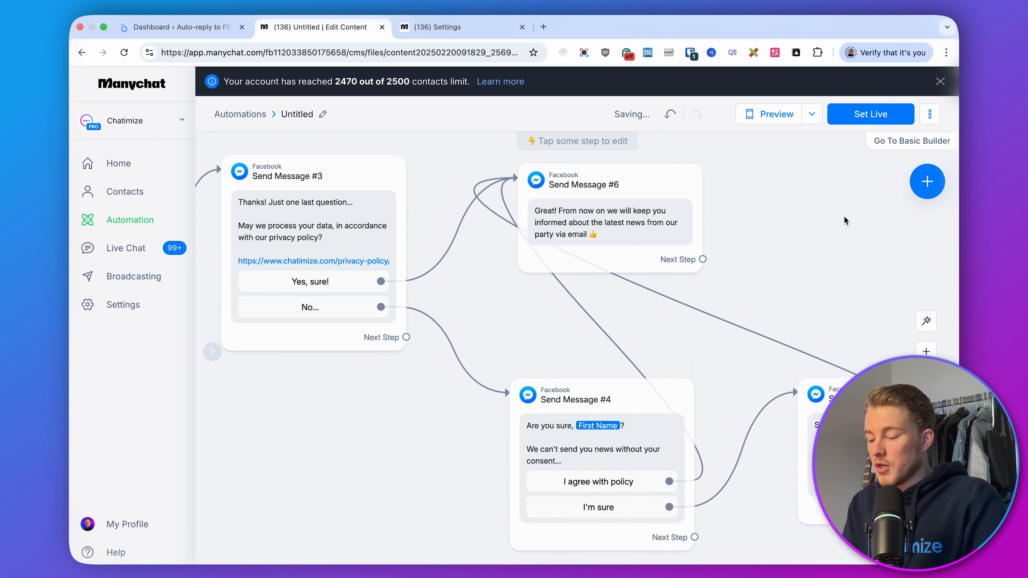
Review the layout and connections of the whole flow across the canvas
scroll(393, 394, down, 3)
drag(393, 394, 762, 396)
scroll(622, 398, left, 10)
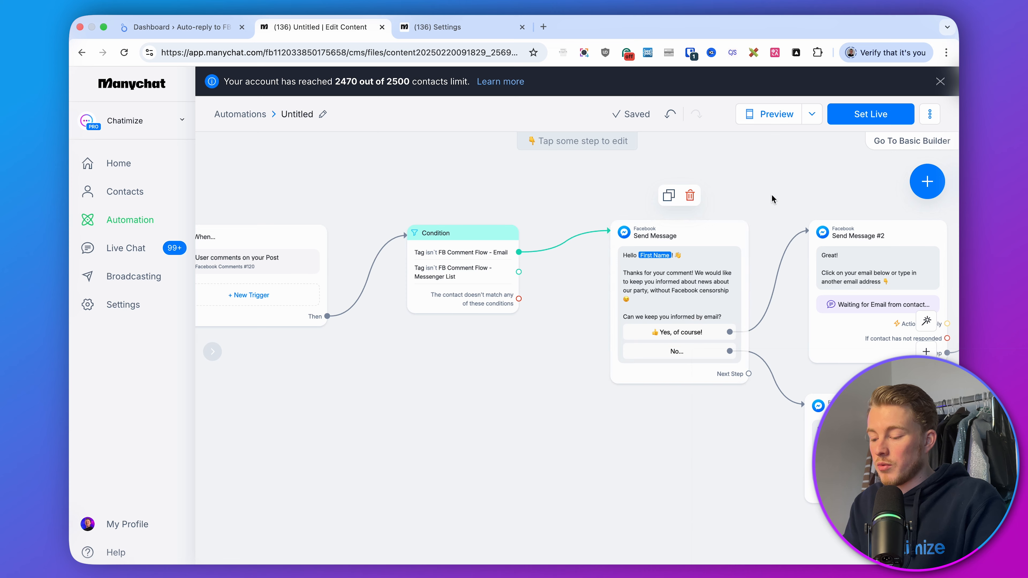
scroll(627, 255, right, 6)
scroll(612, 187, right, 6)
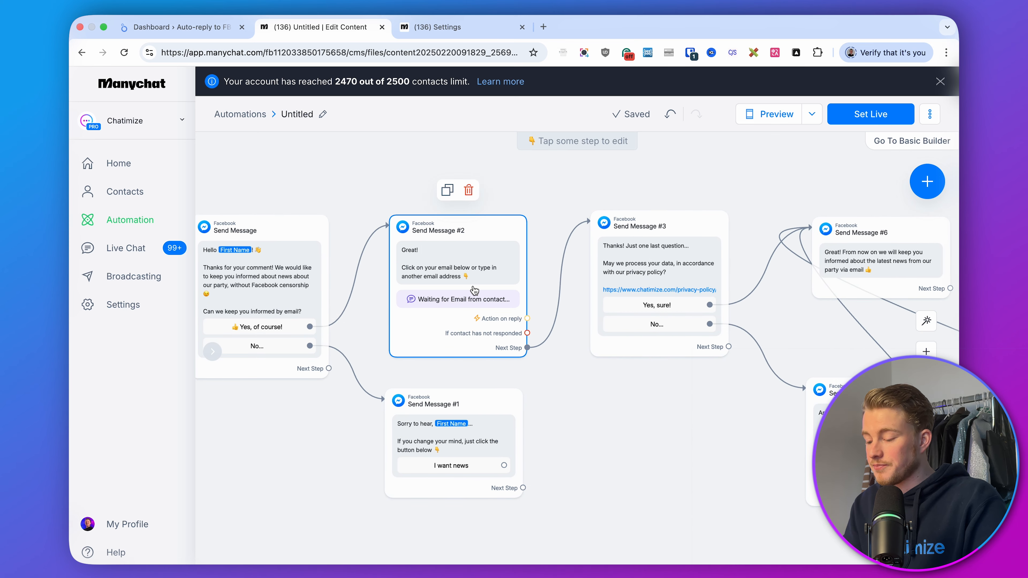
drag(646, 369, 534, 367)
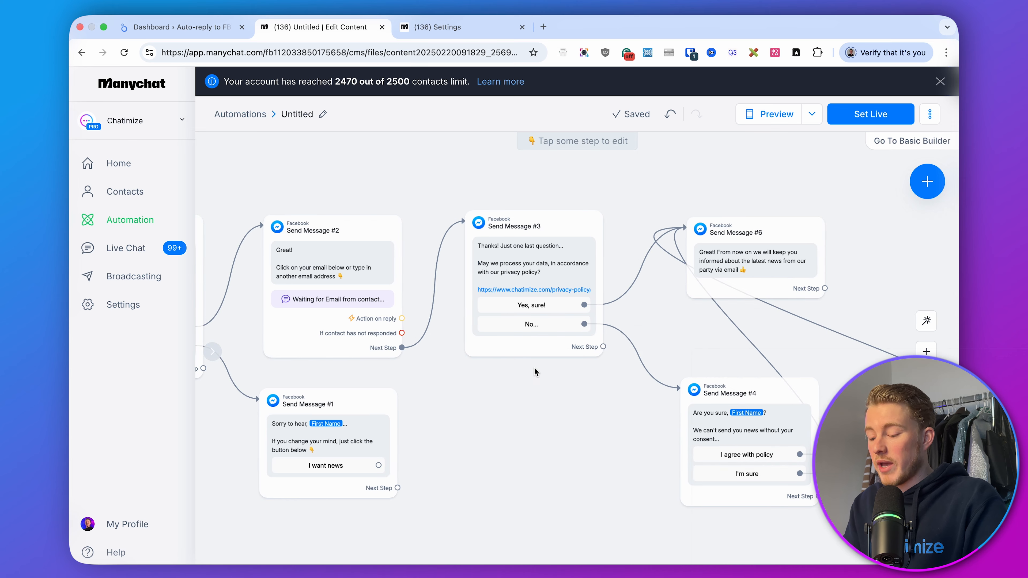
drag(632, 419, 433, 404)
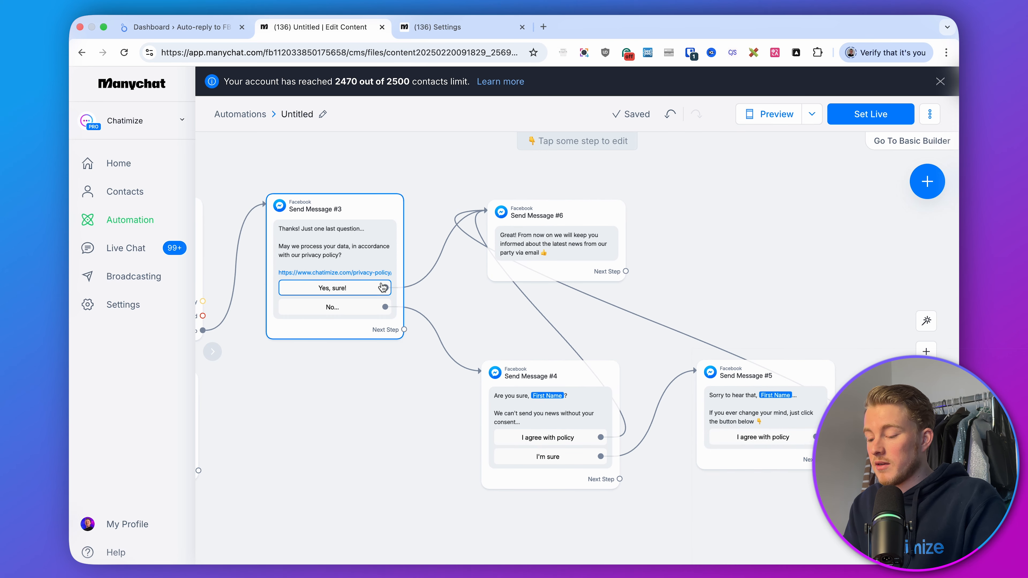
drag(567, 217, 565, 211)
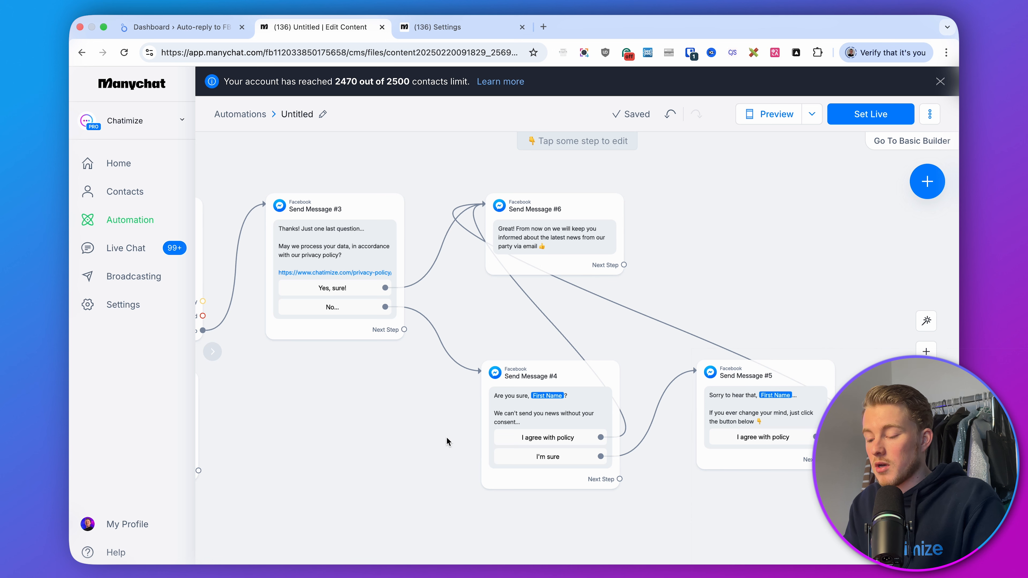
Connect the 'I want news' button of Send Message #1 to Send Message #2
scroll(391, 448, left, 10)
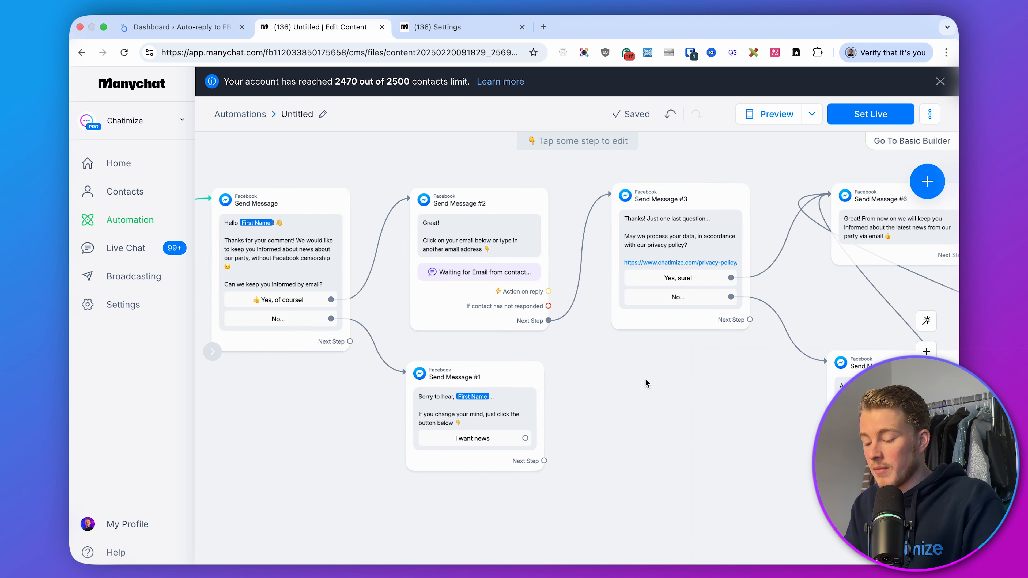
scroll(644, 383, left, 3)
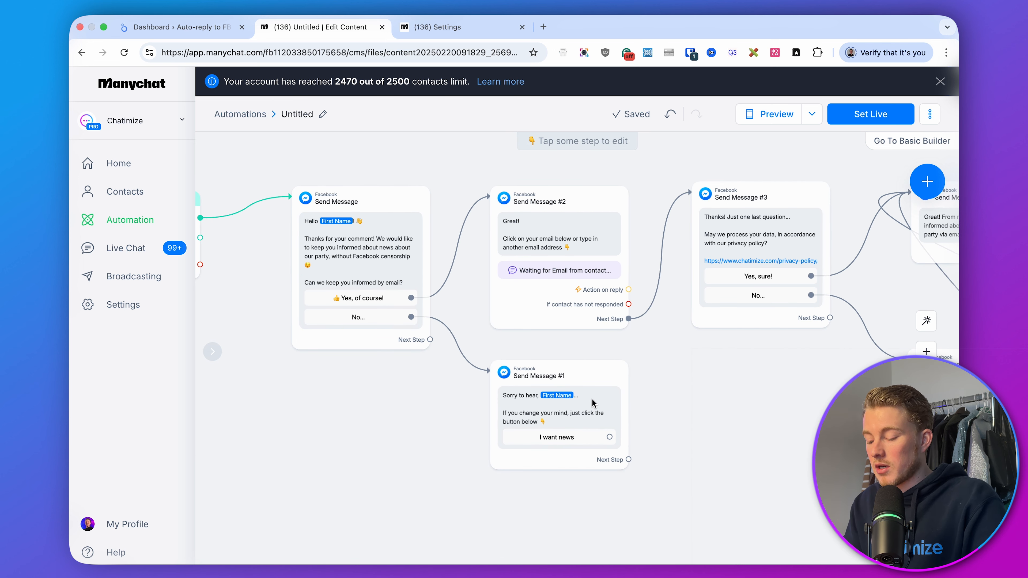
click(609, 437)
click(561, 243)
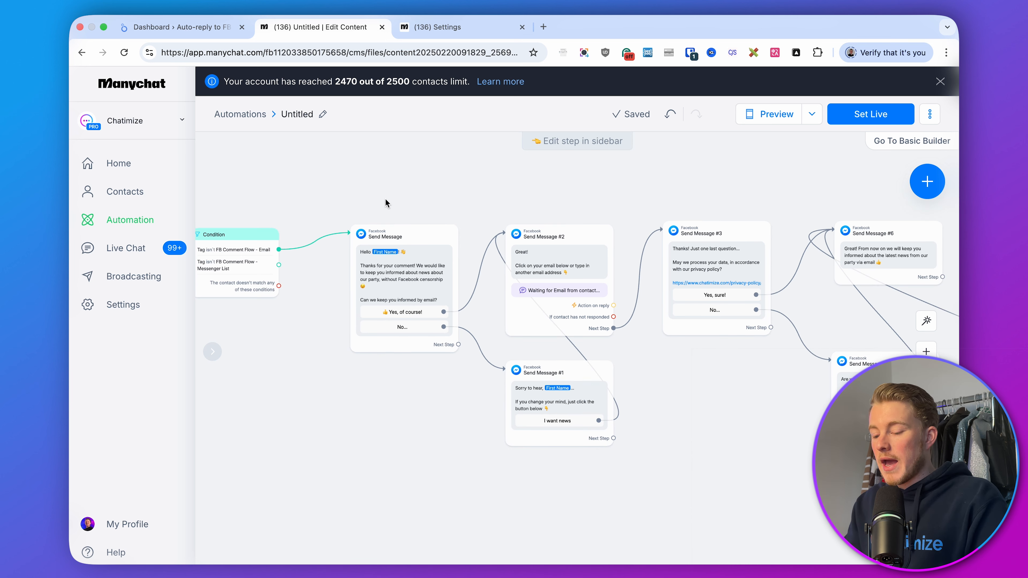
Set the first Send Message step to be sent as Comment Reply
scroll(385, 198, up, 5)
click(575, 259)
click(575, 259)
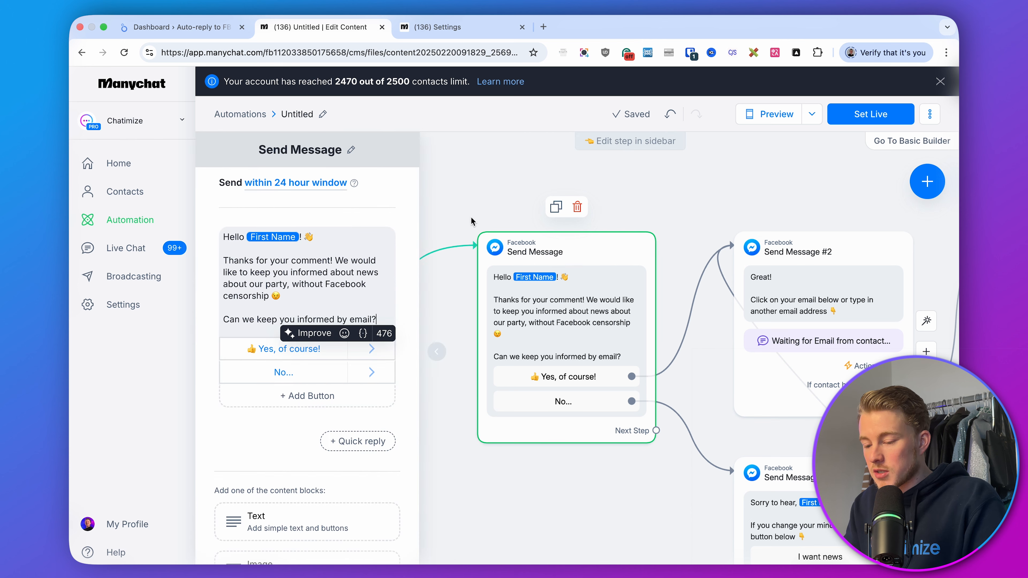
click(245, 184)
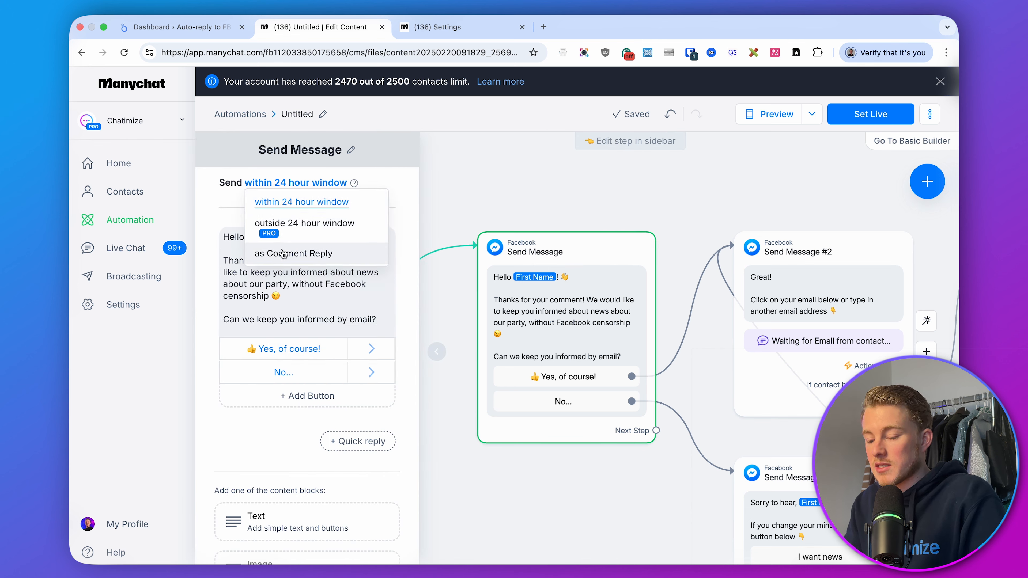
click(298, 317)
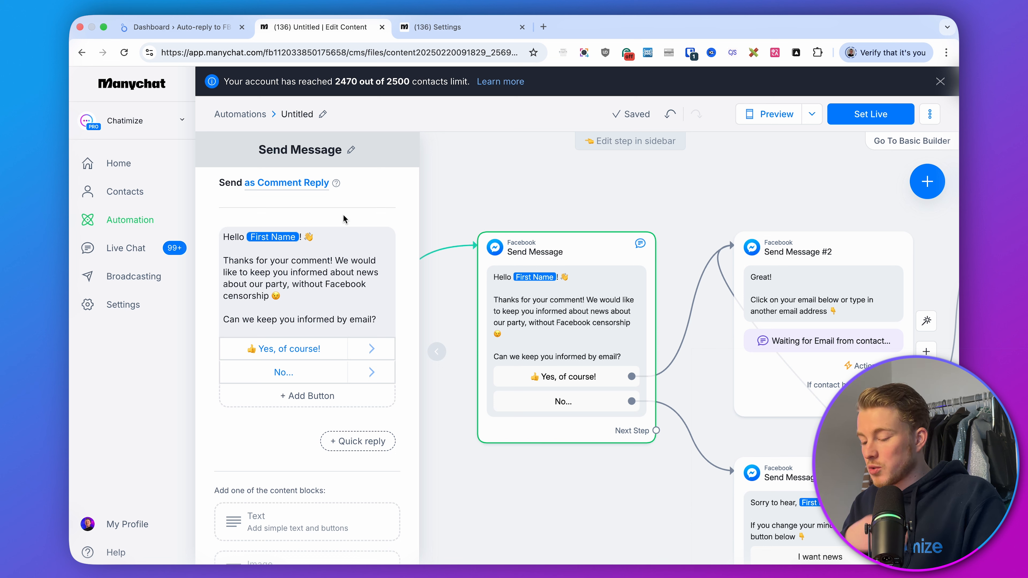
click(506, 217)
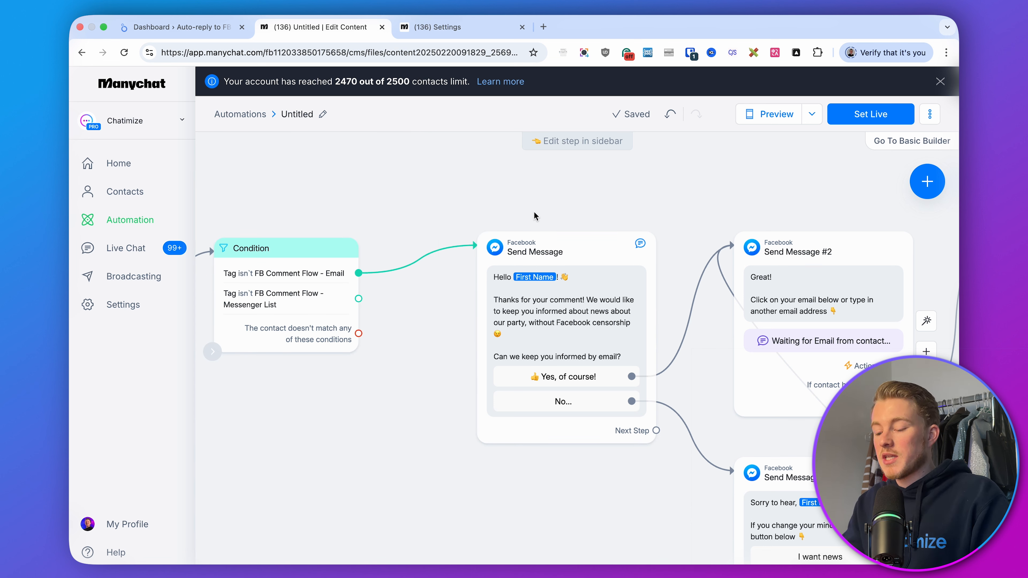
Connect the Condition's Messenger List branch to a new Messenger message and paste 'Hello First Name! Thanks for your comment! Would you like to be kept up to date...'
drag(450, 323, 418, 257)
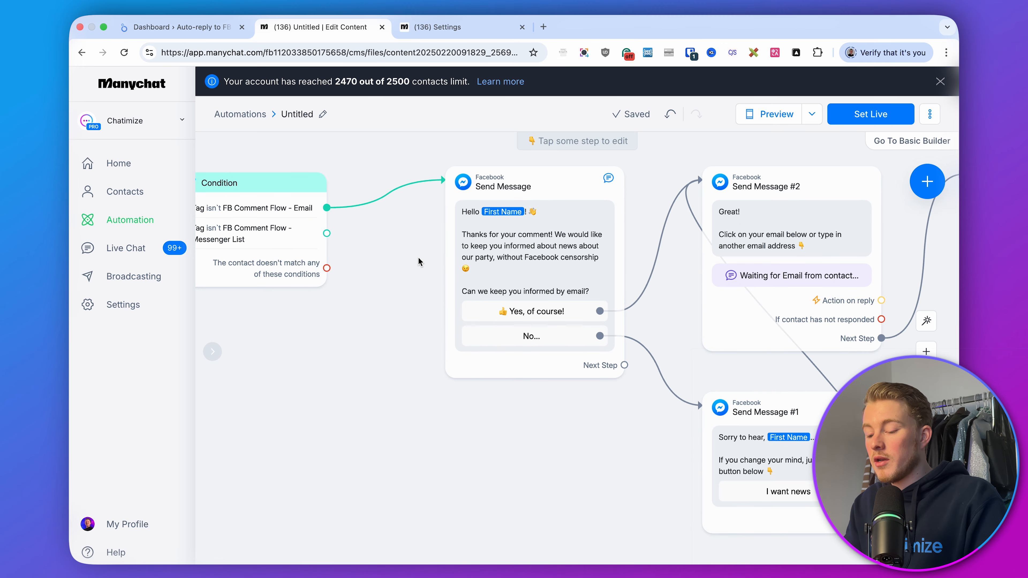
scroll(417, 257, left, 5)
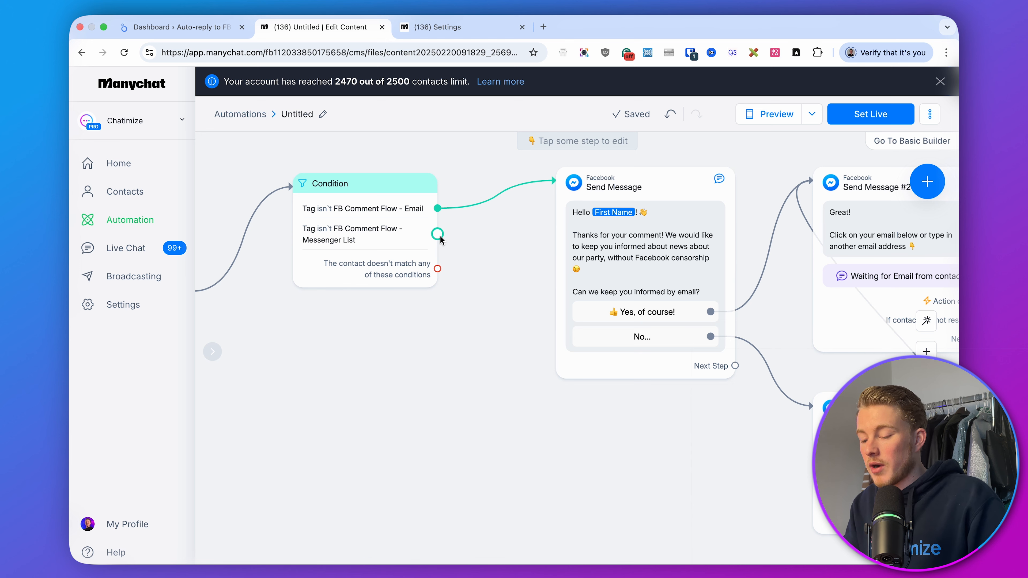
drag(437, 234, 542, 386)
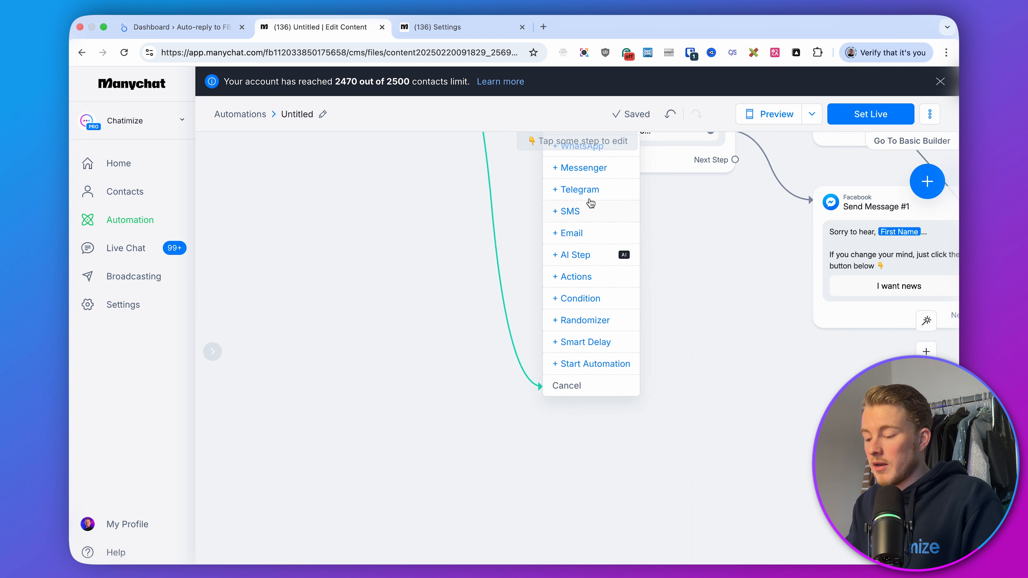
click(583, 168)
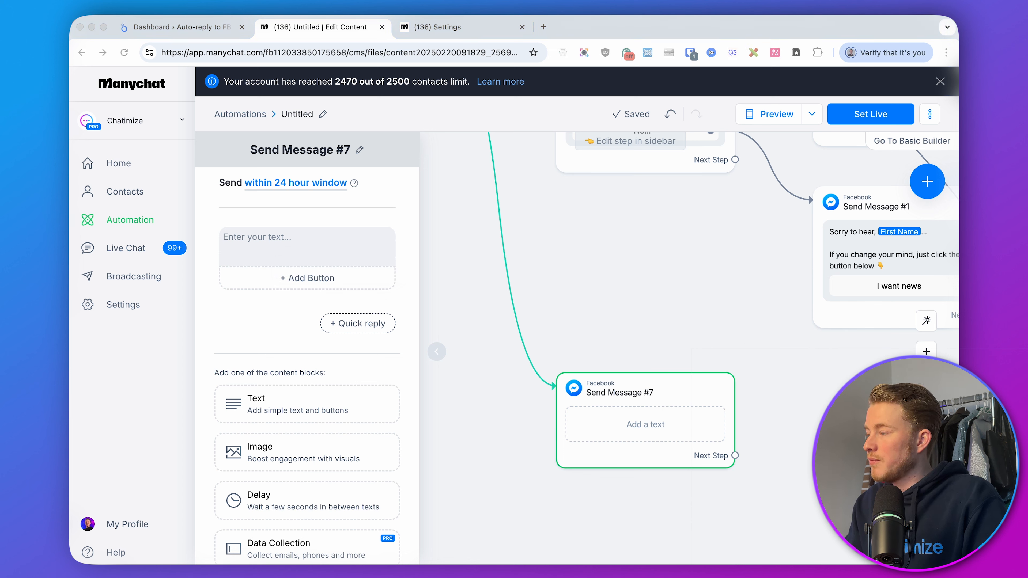
click(314, 239)
text(Hello First Name! 👋  Thanks for your comment! Would you like to be kept up to date on the latest news via Facebook Messenger?  (Max 1 message per month, your data will be processed in accordance with our policy statement))
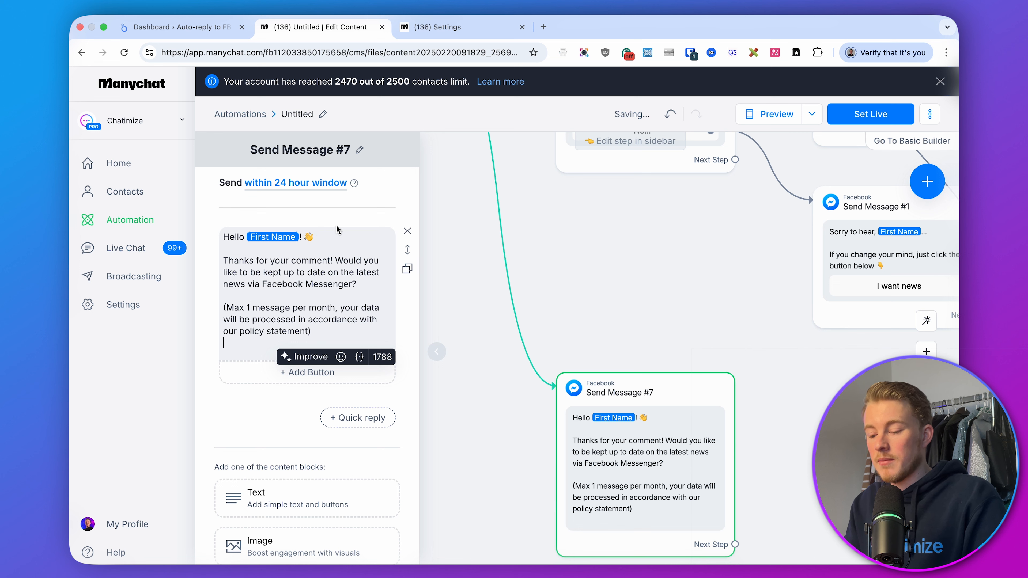
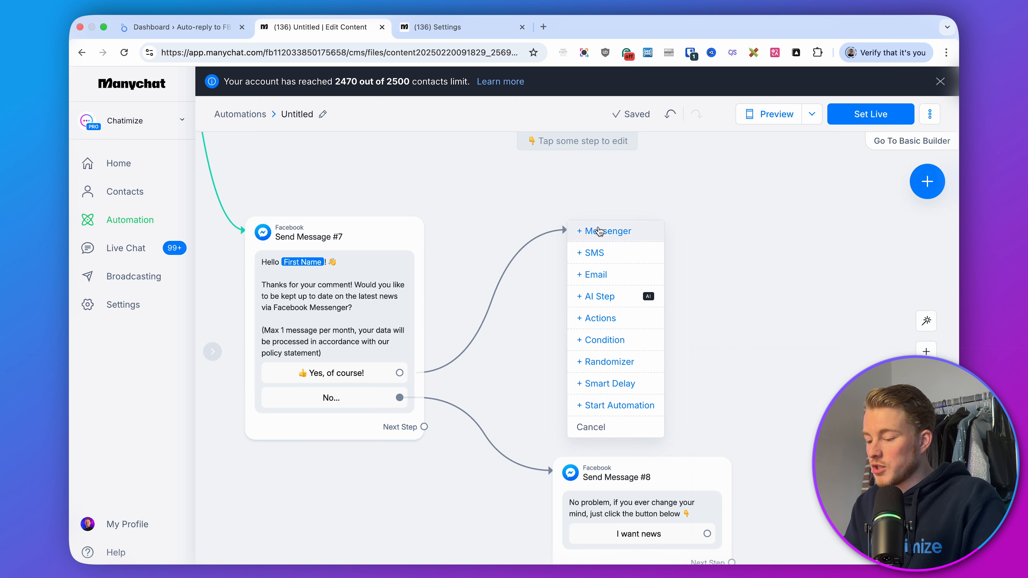
Connect the 'Yes, of course!' button to a new Messenger message reading 'Great! Just click the button below 👇'
click(599, 232)
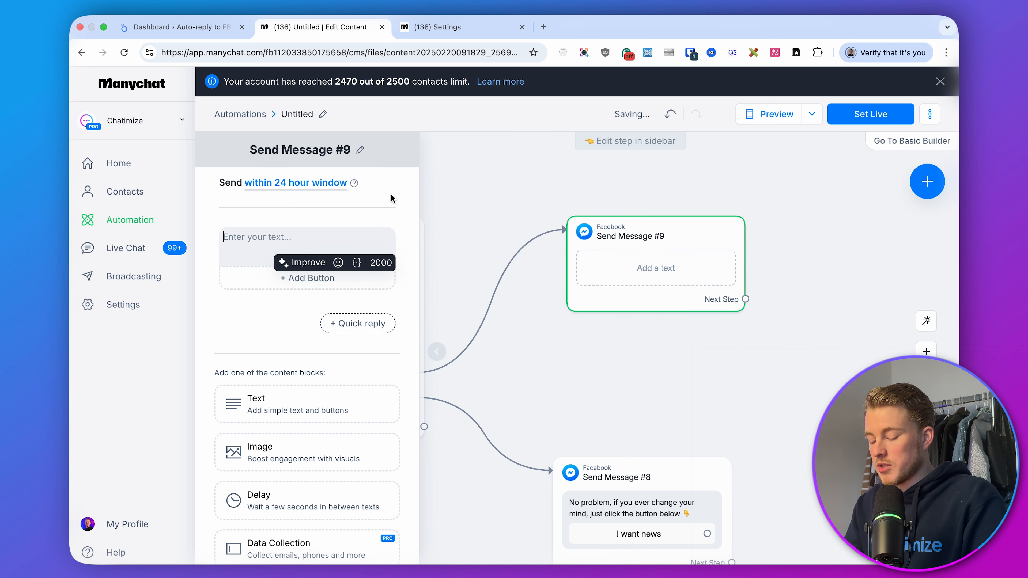
text(Great!)
key(Return)
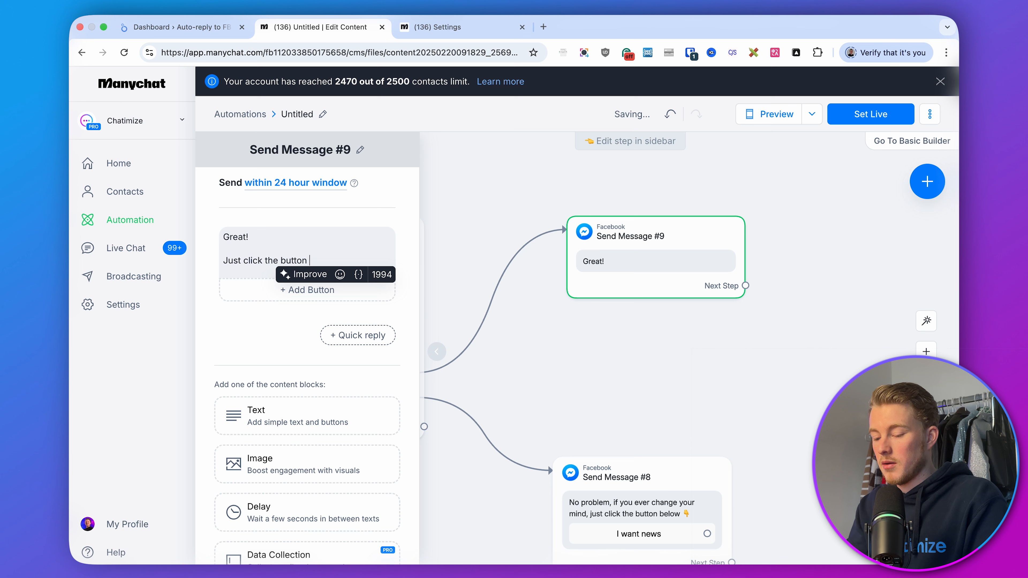
click(340, 274)
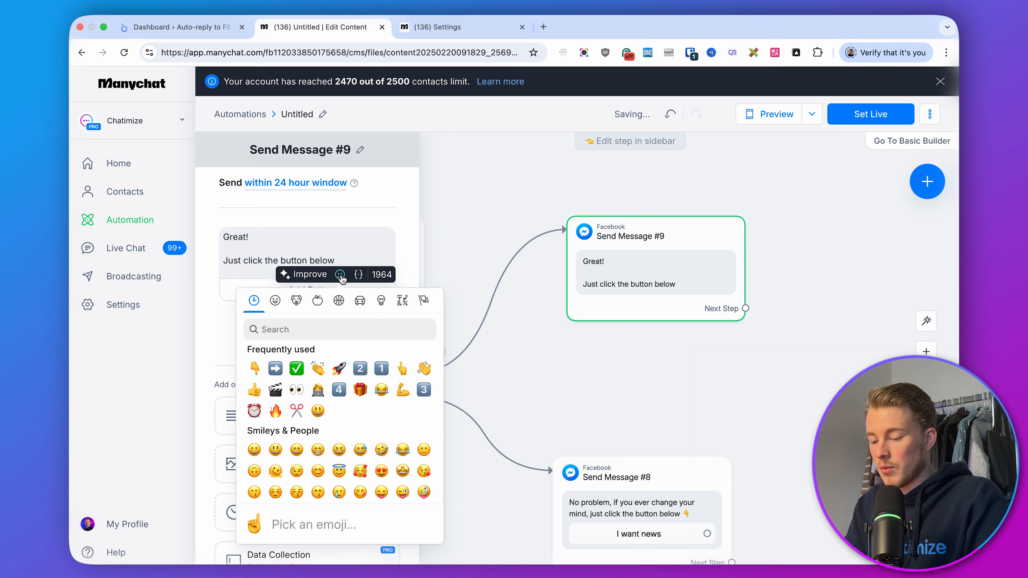
click(255, 372)
Add a Messenger List subscribe widget to Send Message #9
scroll(249, 353, down, 5)
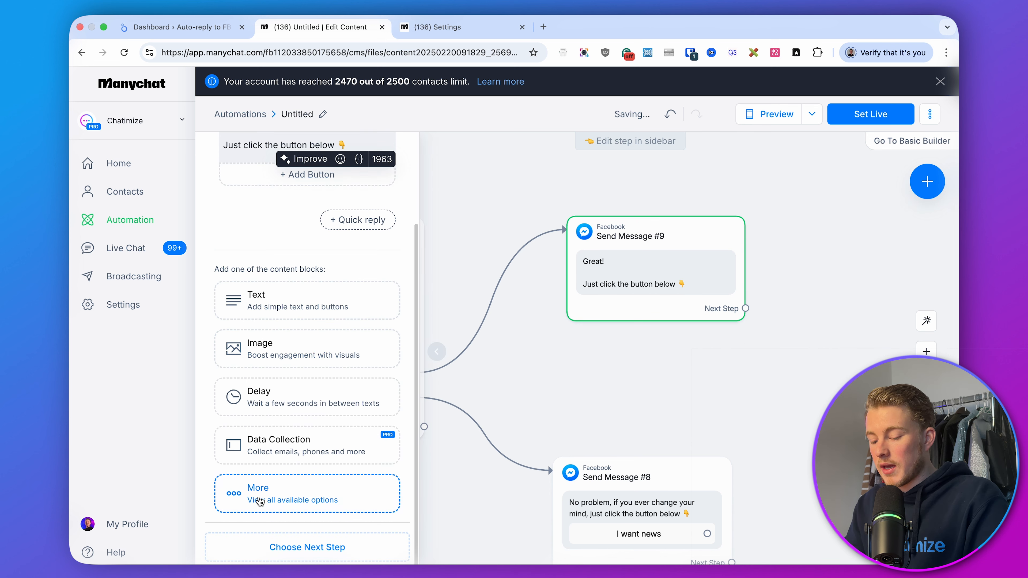
click(288, 492)
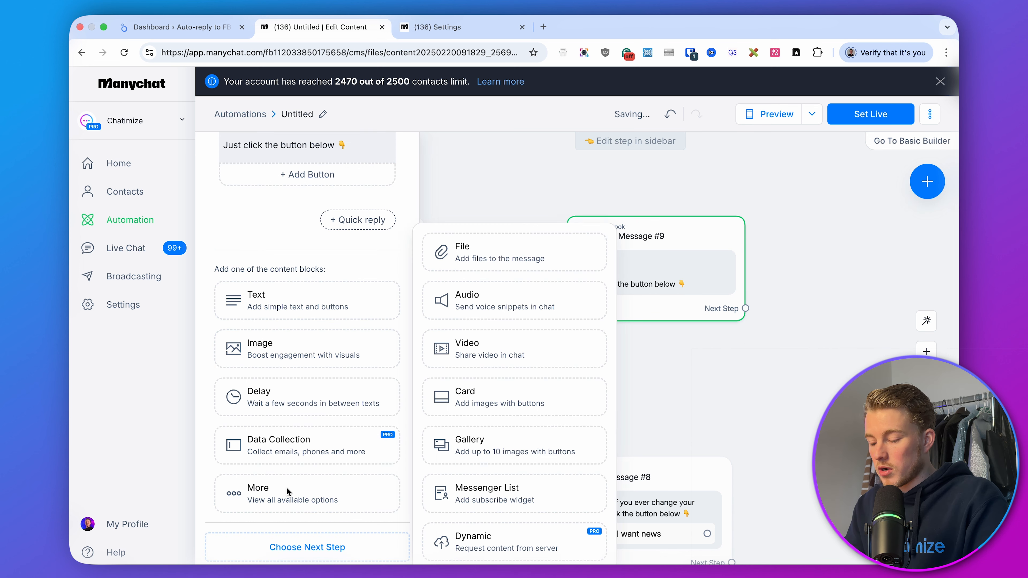
click(482, 503)
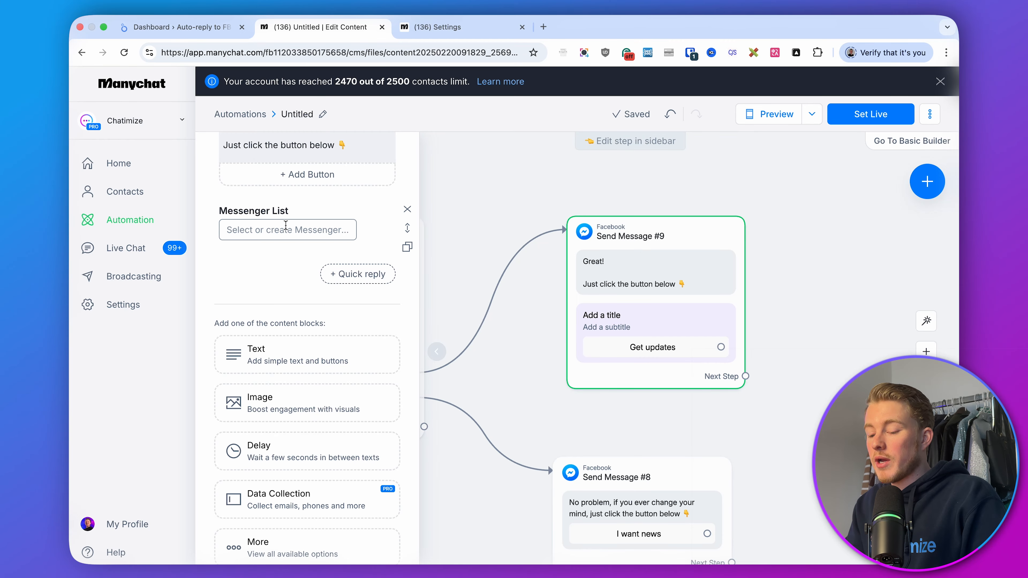
Create a new daily Messenger list named 'Political Party' with the request title 'Political Party List'
click(285, 226)
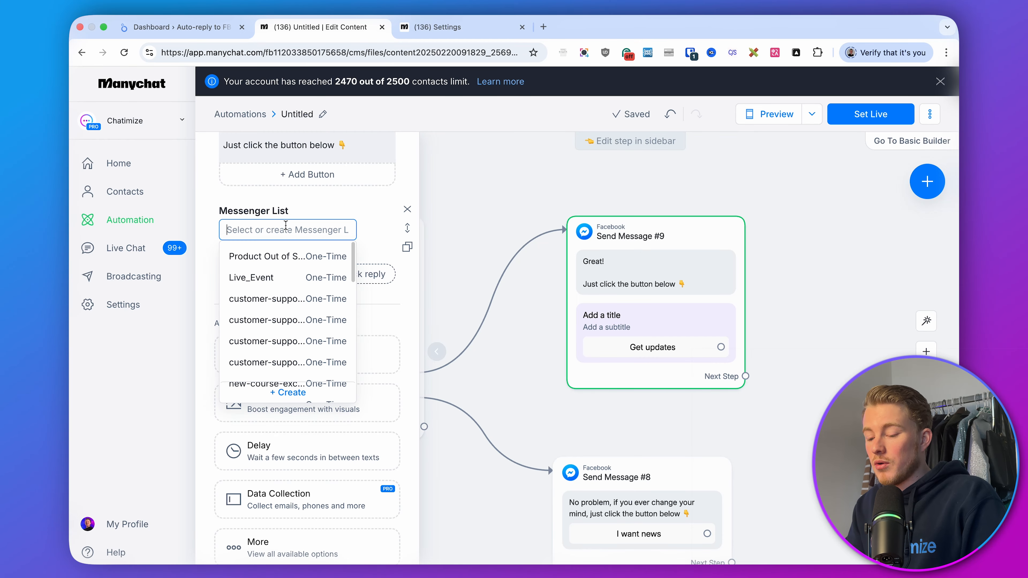
text(Political Party)
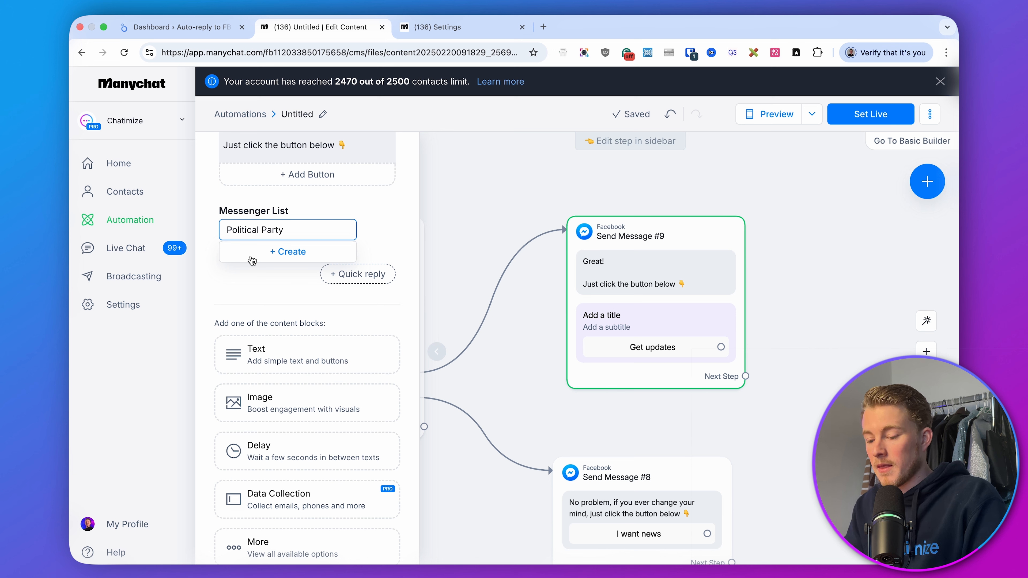
click(251, 260)
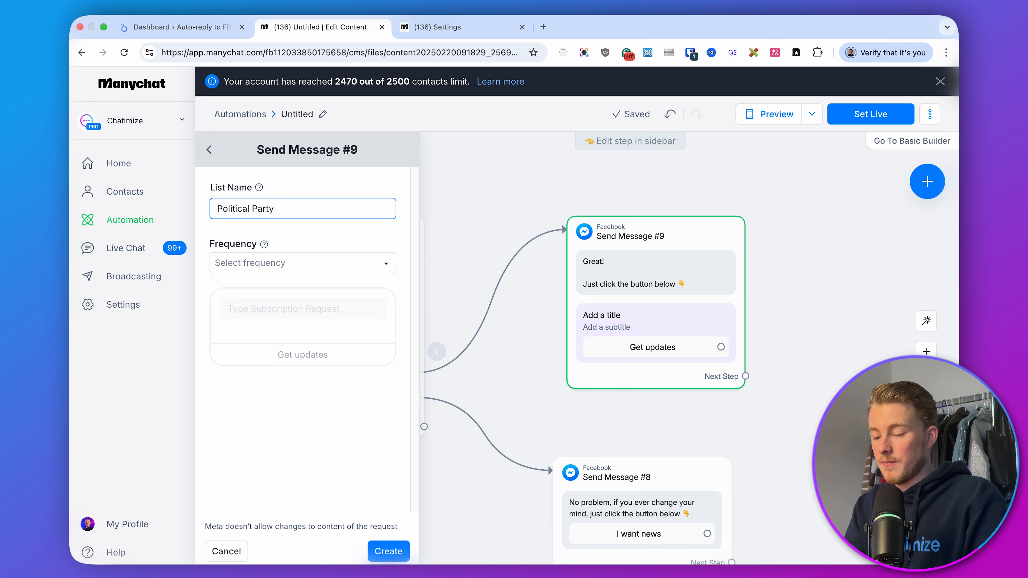
click(282, 274)
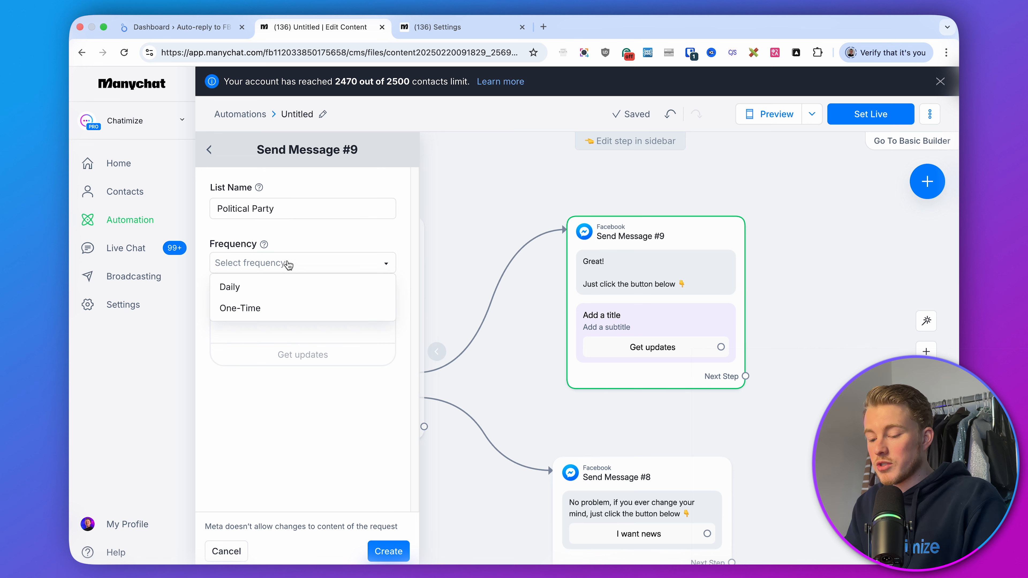
click(242, 288)
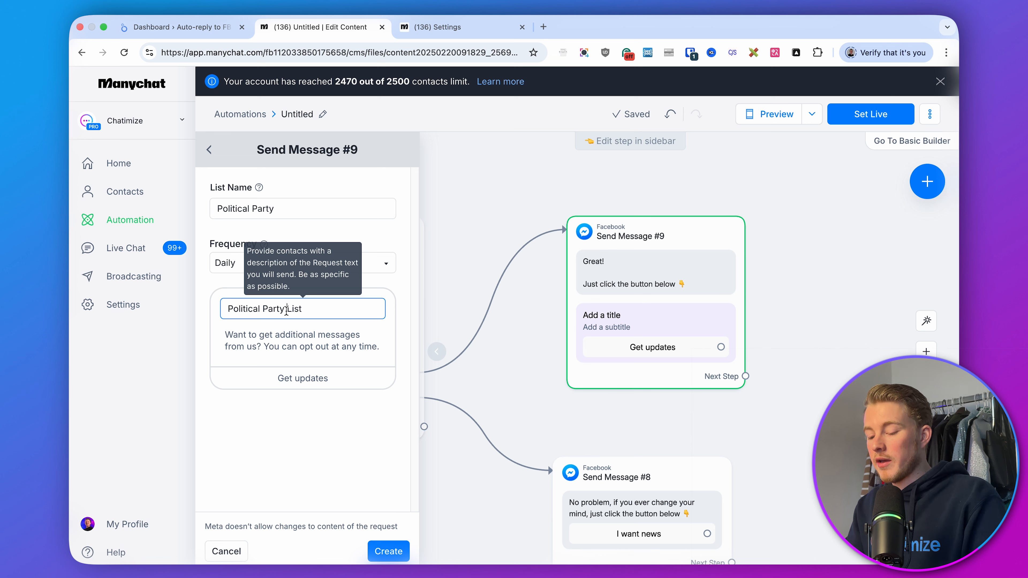
drag(287, 310, 226, 309)
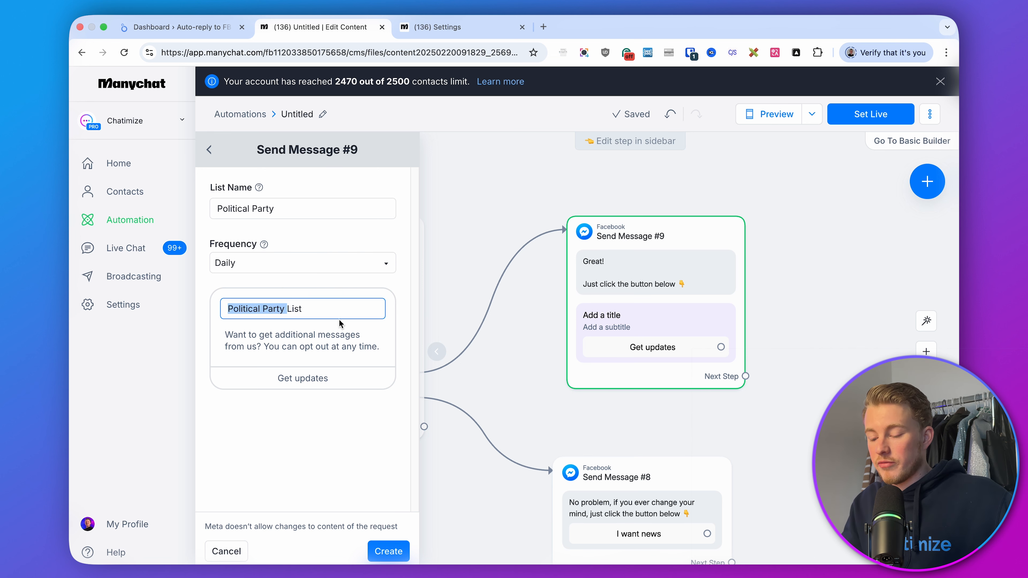
click(277, 308)
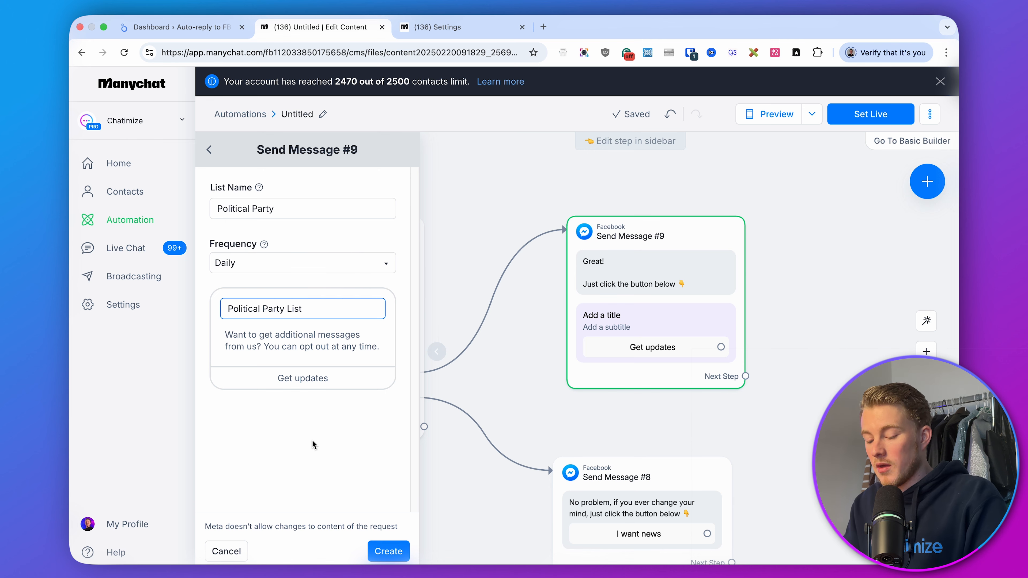
click(386, 551)
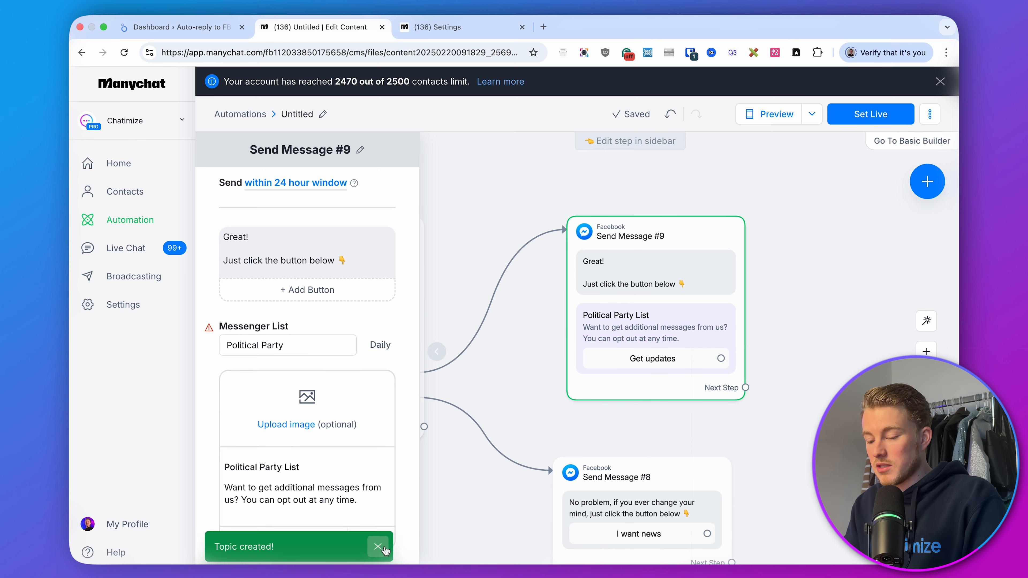
Connect the 'Get updates' button to a new Messenger message and paste 'Thank you! From now on we will keep you informed about the latest news via Facebook Messenger 👍'
scroll(368, 392, down, 4)
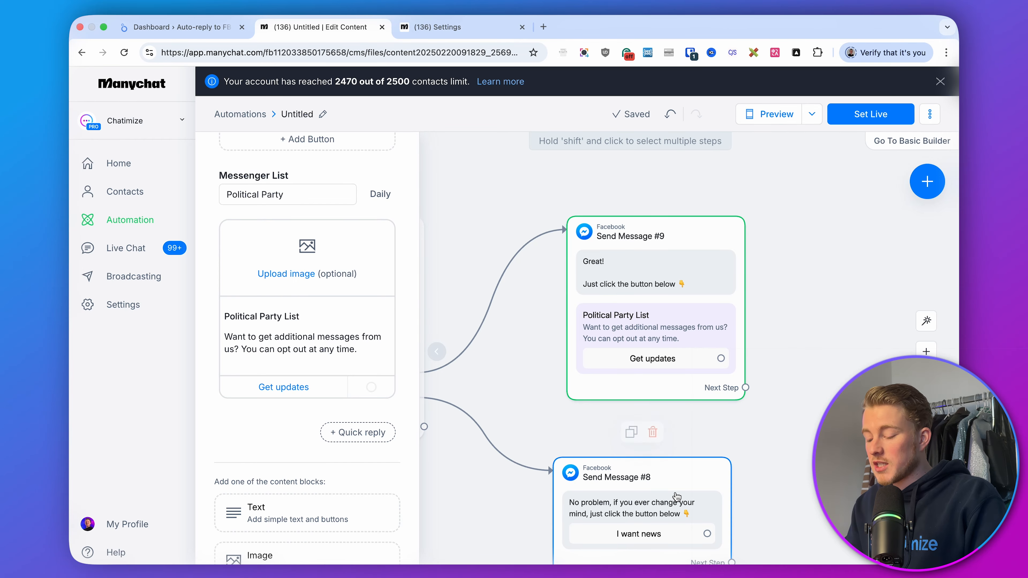
drag(690, 492, 690, 503)
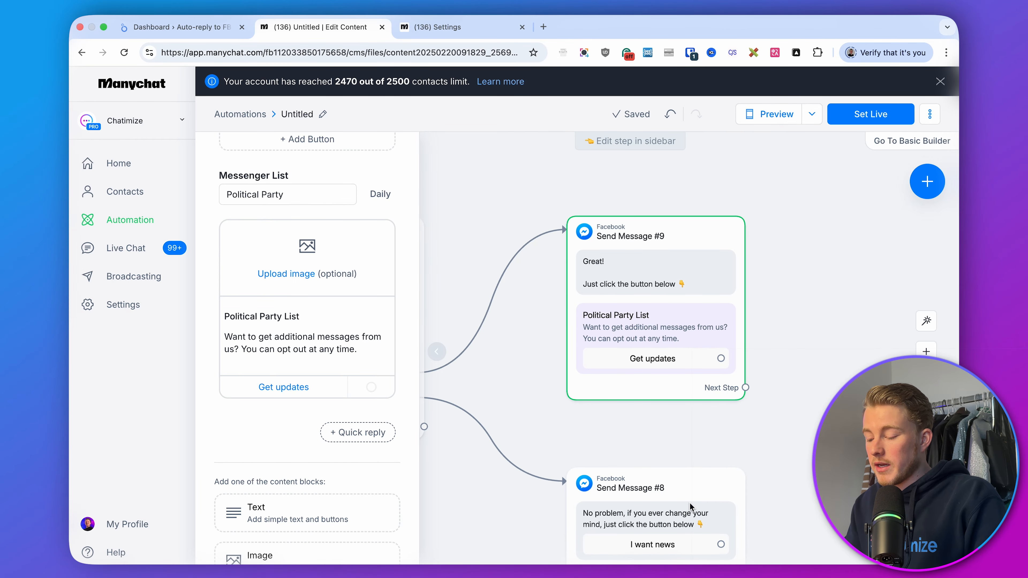
click(814, 429)
drag(809, 364, 598, 356)
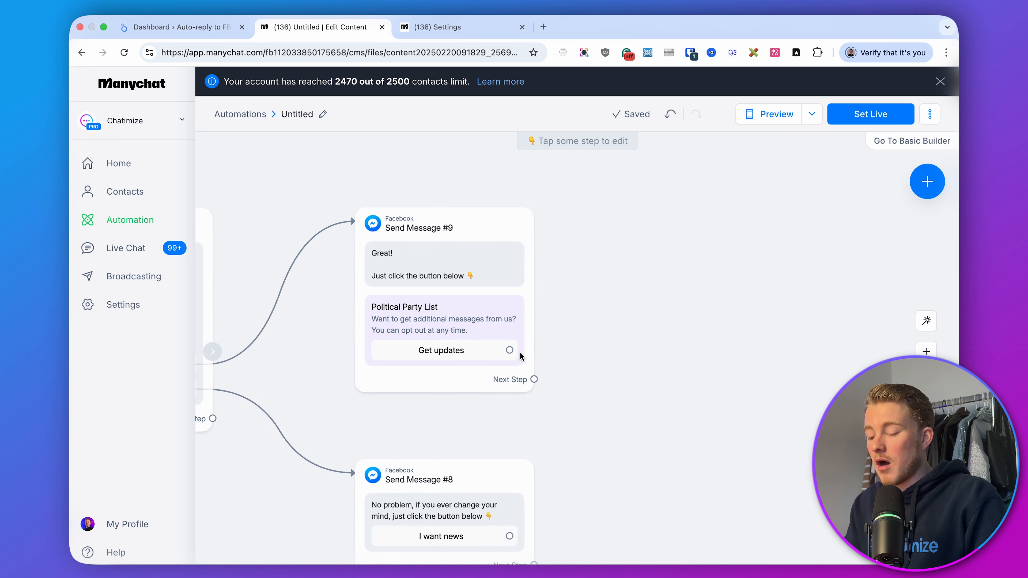
drag(509, 350, 616, 223)
click(642, 223)
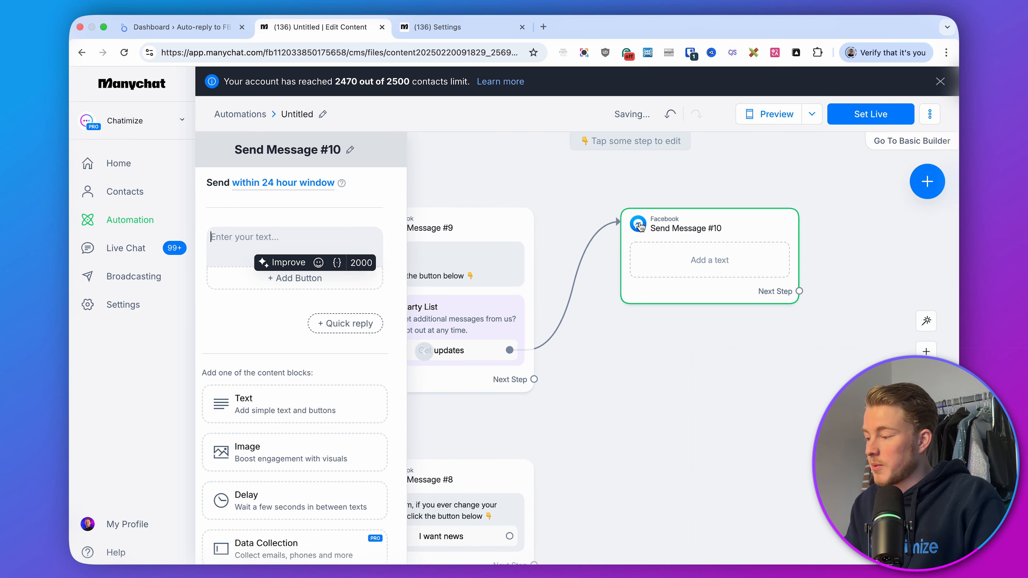
key(super+Tab)
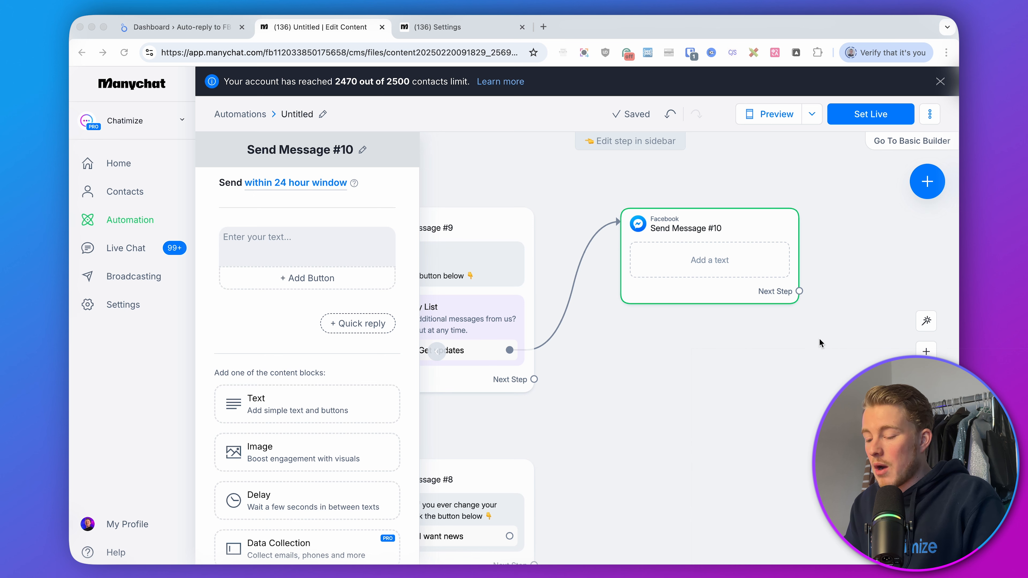
key(super+Tab)
text(Thank you!  From now on we will keep you informed about the latest news via Facebook Messenger 👍)
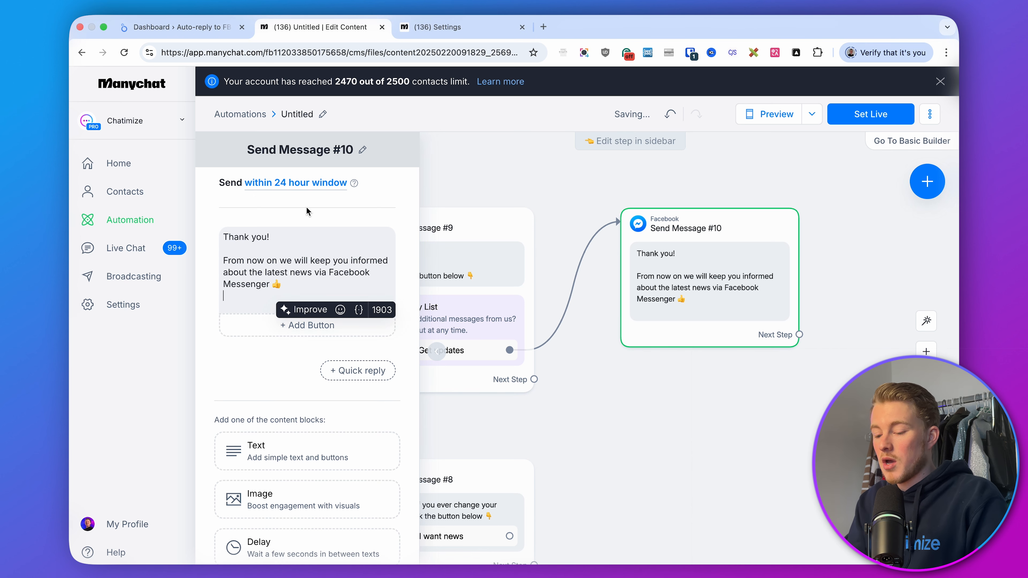
key(BackSpace)
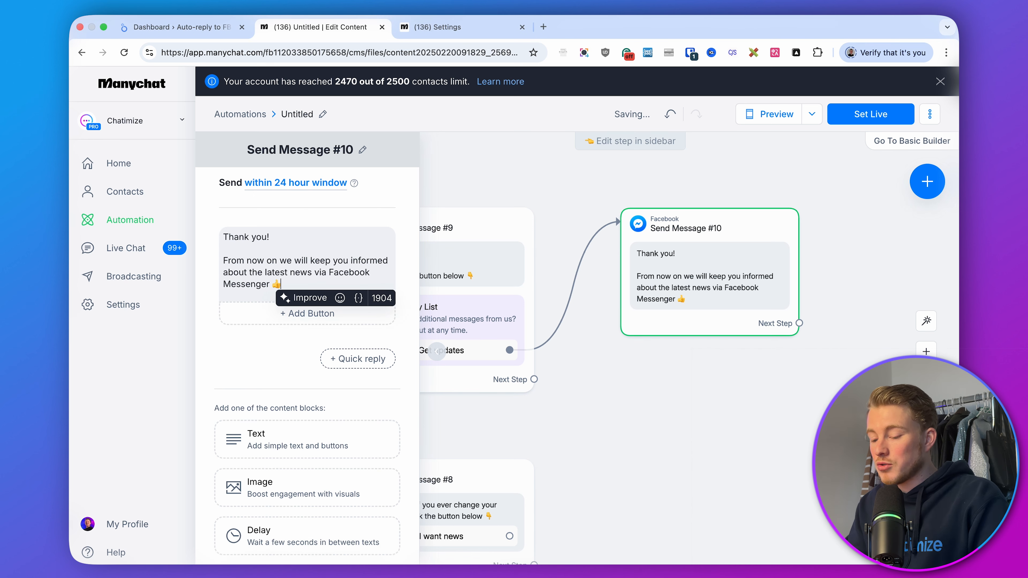
Connect Send Message #8's 'I want news' button to Send Message #9
click(649, 357)
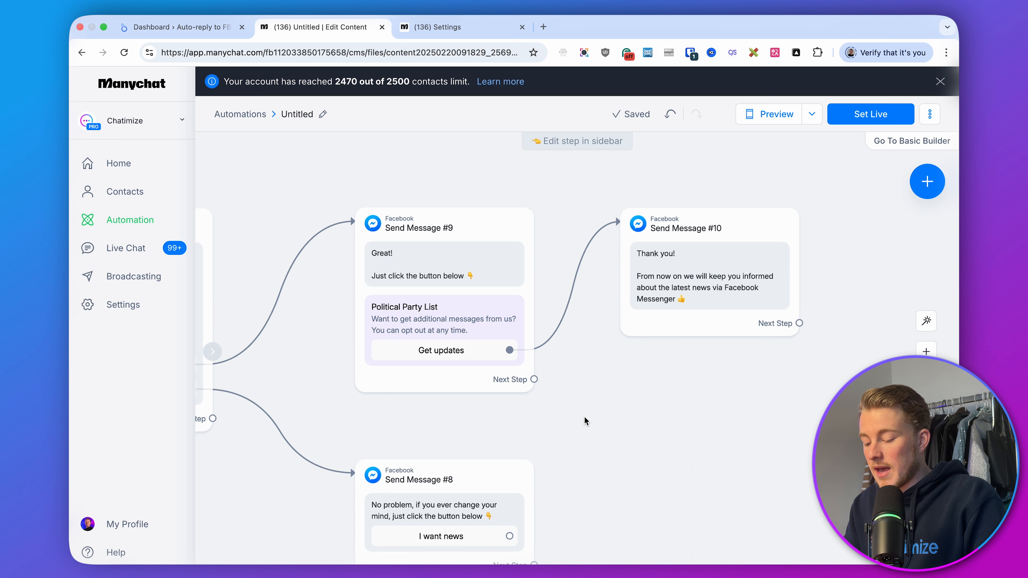
click(509, 536)
click(481, 252)
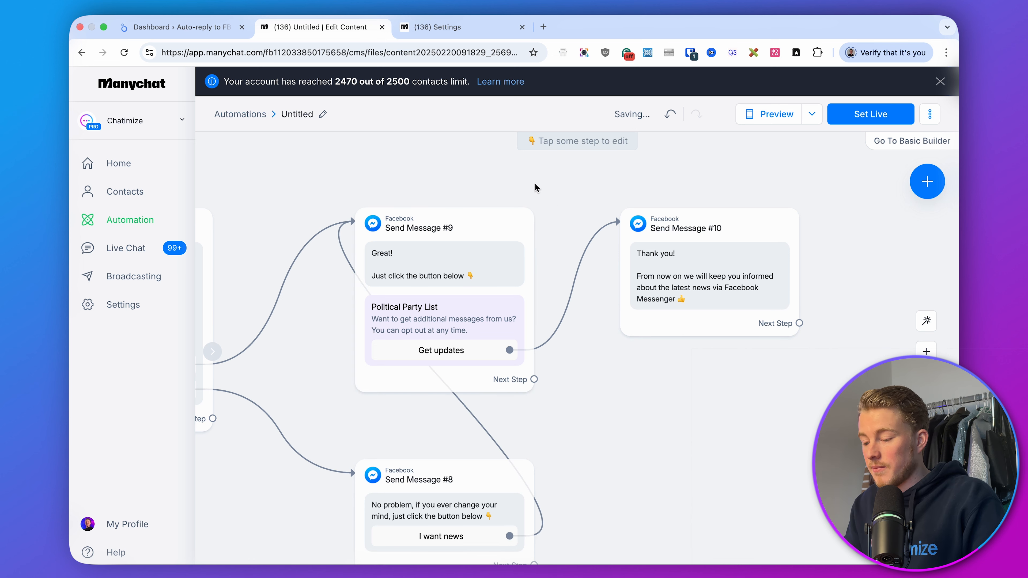
Set Send Message #7 to be sent as Comment Reply
drag(536, 193, 779, 274)
drag(617, 255, 754, 303)
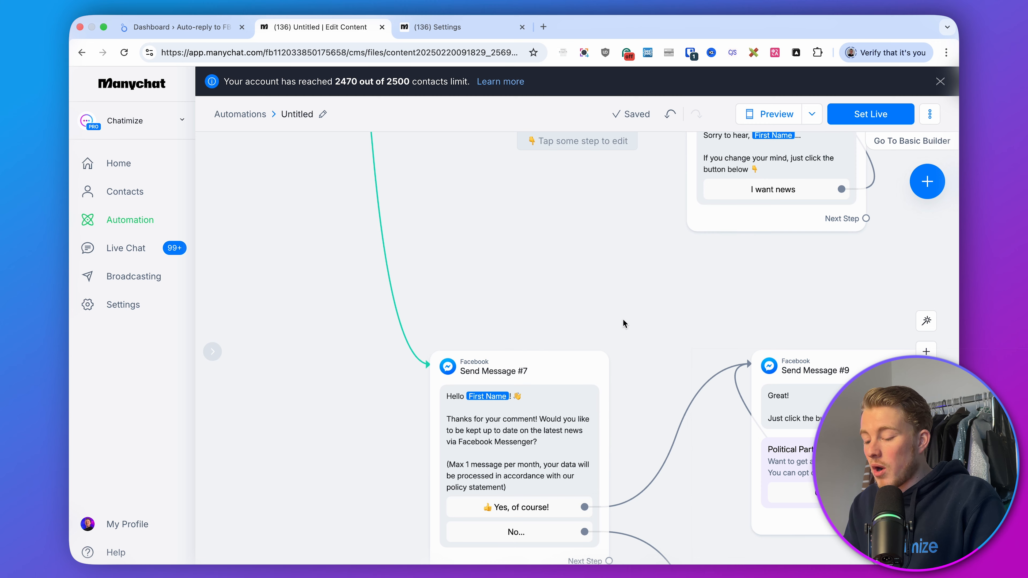
drag(622, 323, 537, 207)
click(526, 238)
click(300, 183)
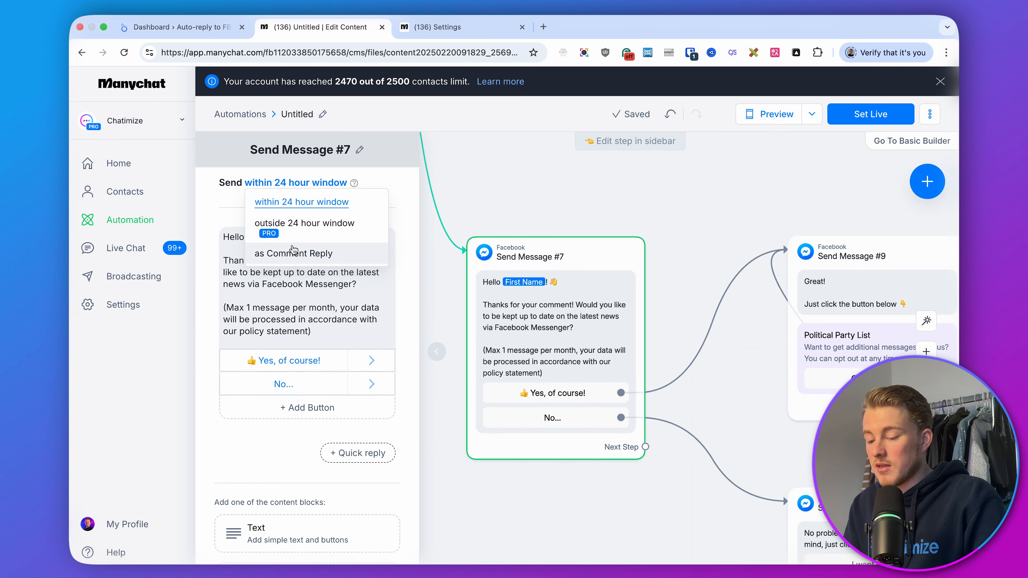
click(293, 252)
click(597, 219)
Insert an Actions step between the Condition's Email branch and the first Send Message
scroll(596, 218, down, 5)
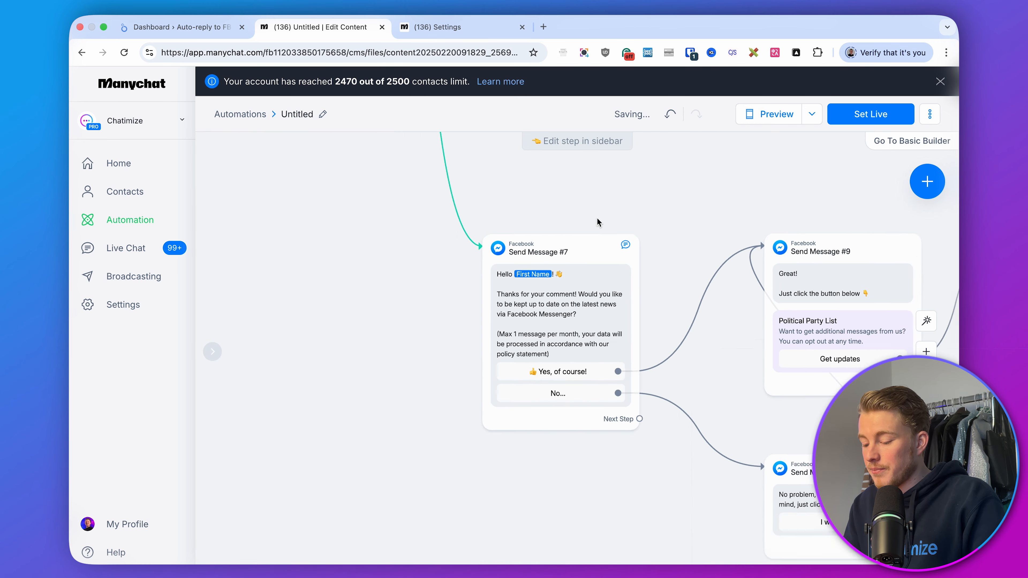
drag(635, 206, 468, 398)
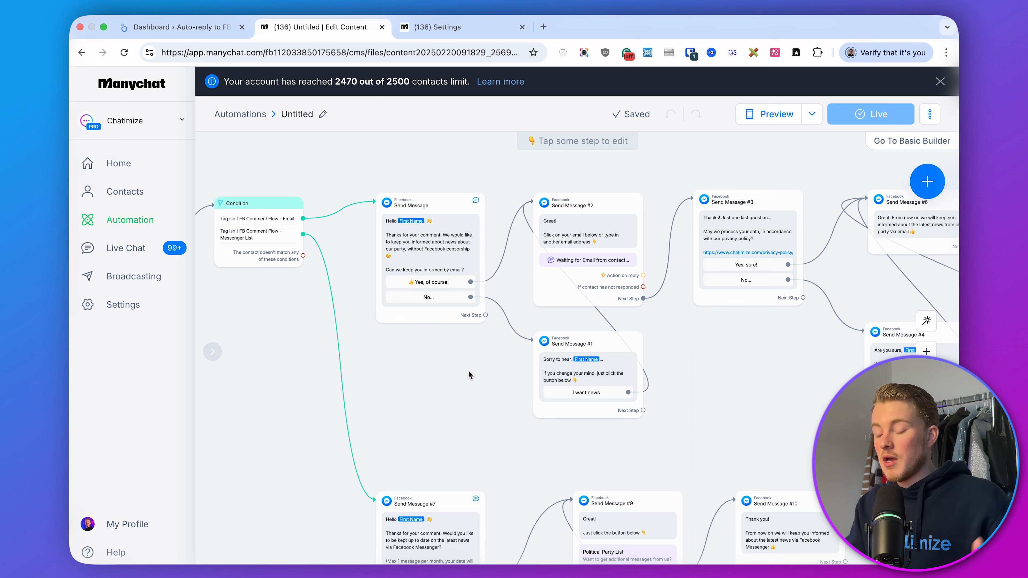
drag(469, 370, 661, 403)
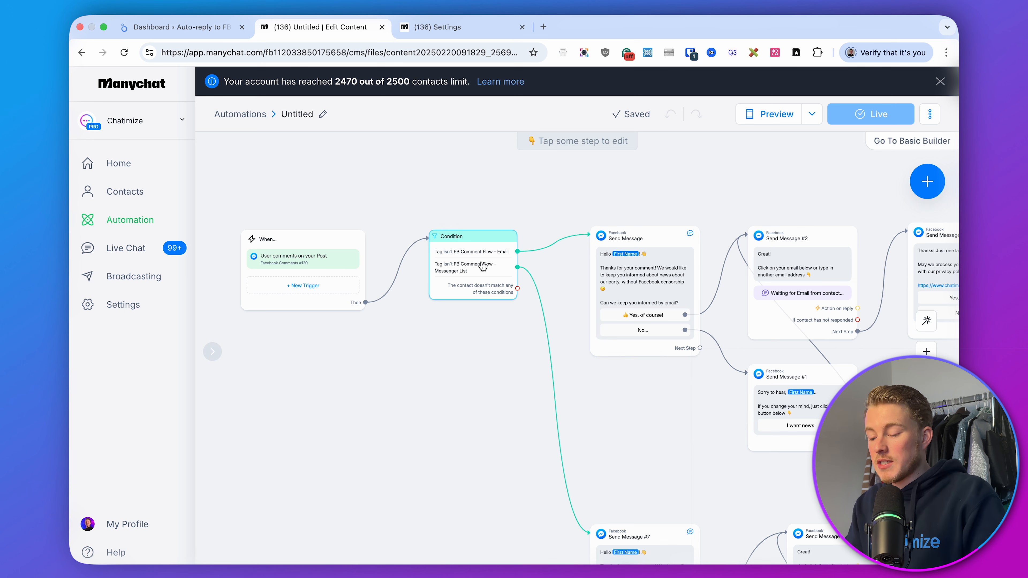
drag(350, 255, 316, 255)
drag(474, 270, 487, 242)
click(482, 231)
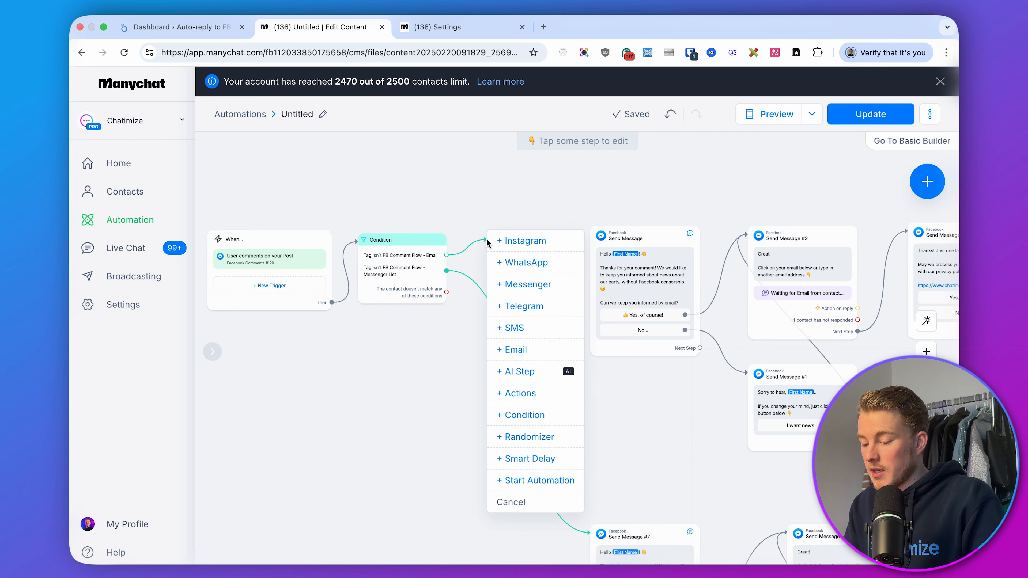
click(521, 393)
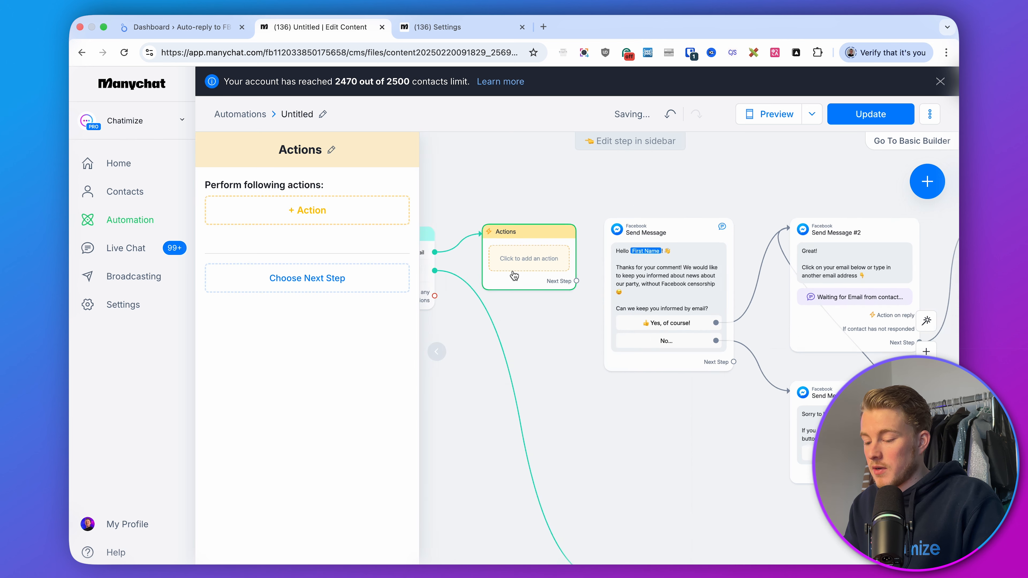
Add an Add Tag action applying the tag 'FB Comment Flow - Email'
click(352, 212)
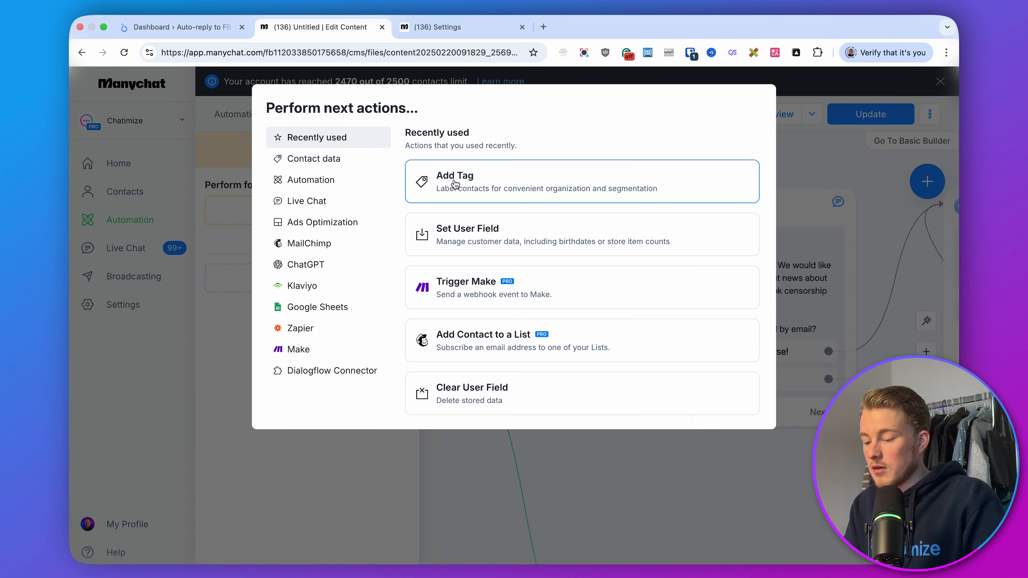
click(323, 158)
click(471, 181)
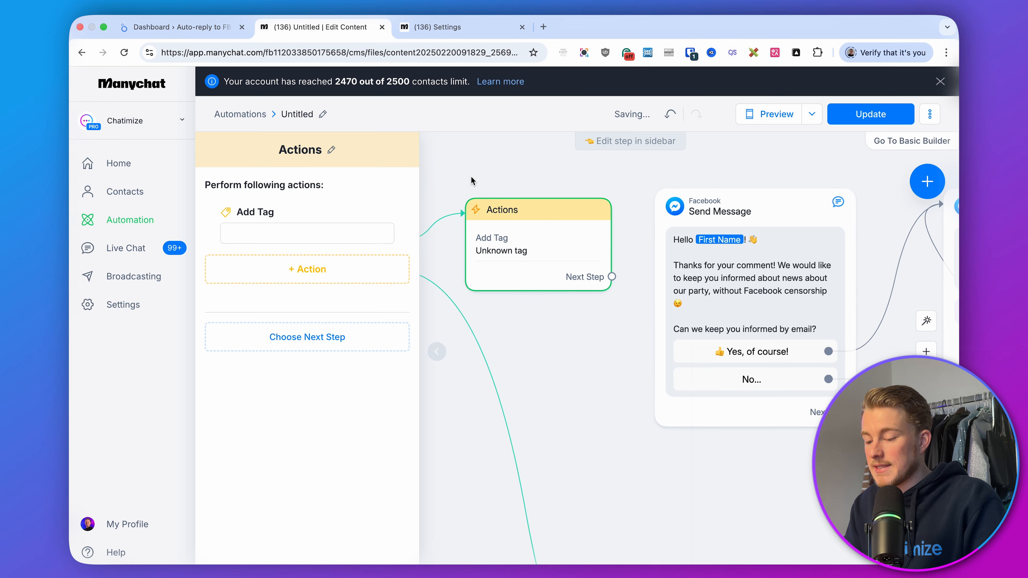
click(331, 229)
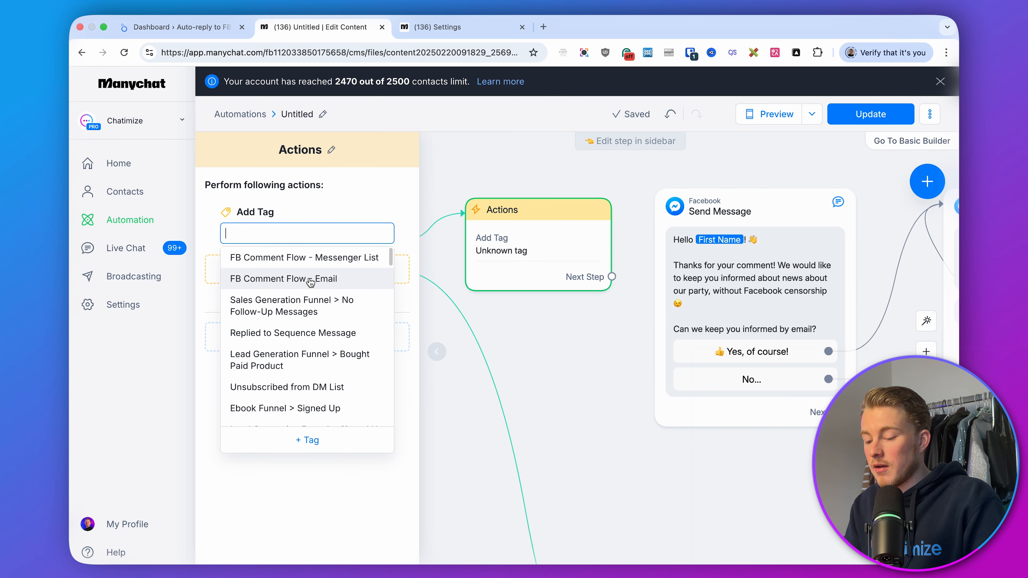
click(310, 279)
click(563, 348)
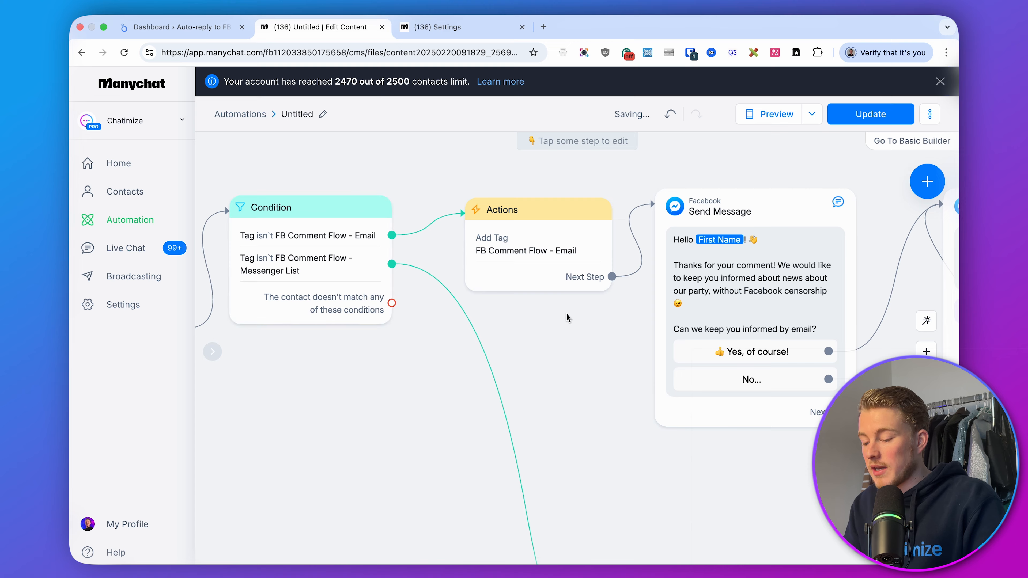
scroll(566, 312, down, 5)
drag(574, 323, 523, 252)
click(479, 277)
click(479, 249)
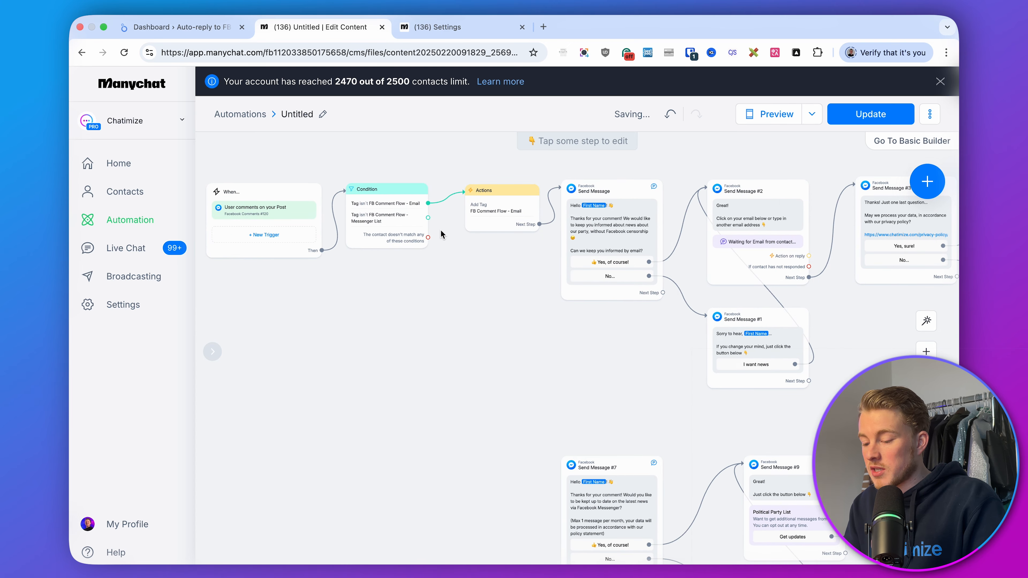
Add an Actions step from the Condition's Messenger List branch that applies the tag 'FB Comment Flow - Messenger List'
drag(428, 218, 475, 481)
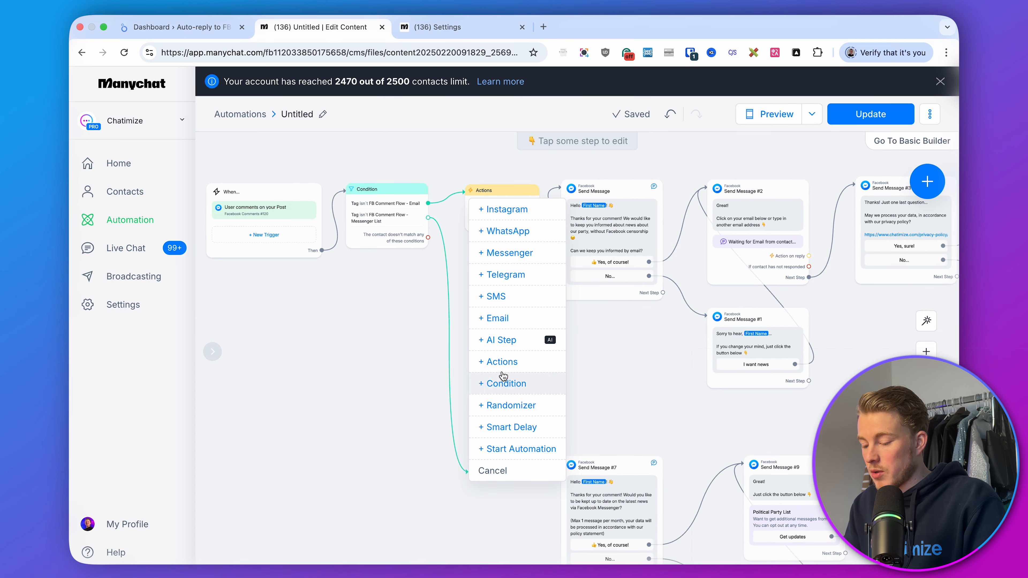
click(490, 361)
click(307, 210)
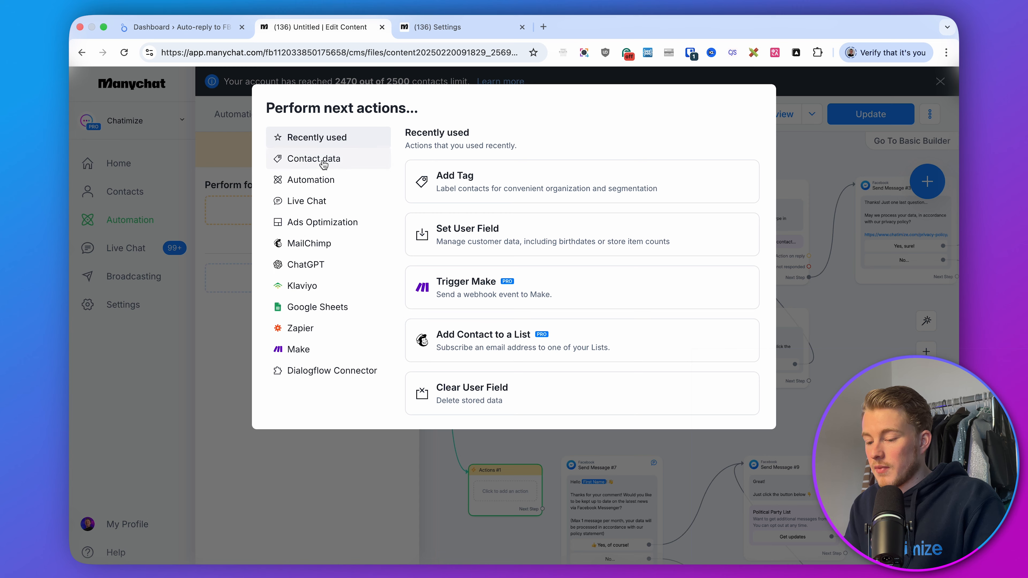
click(445, 306)
click(318, 233)
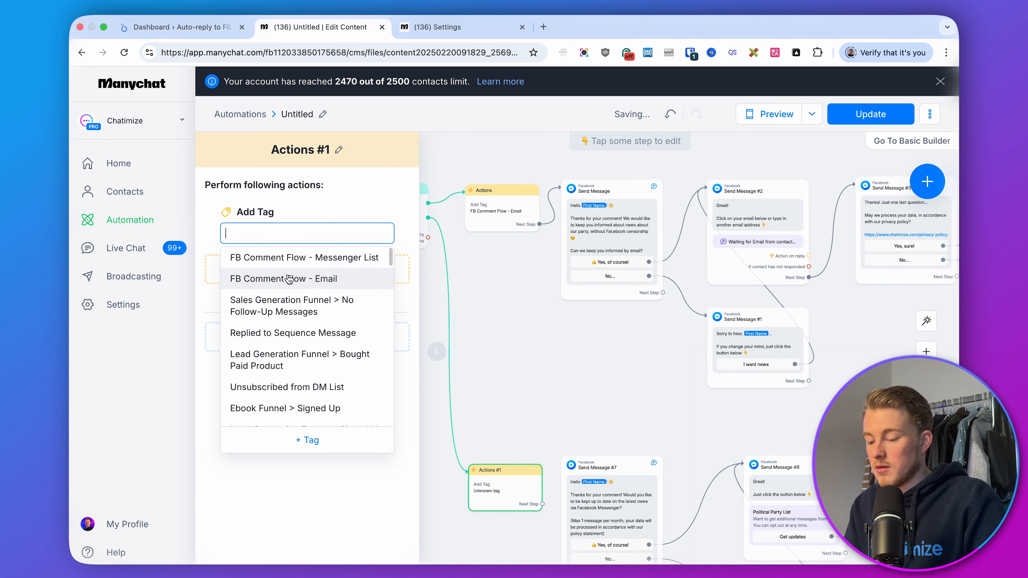
click(299, 257)
Connect the new Actions step to Send Message #7 and update the live automation
drag(542, 510, 580, 485)
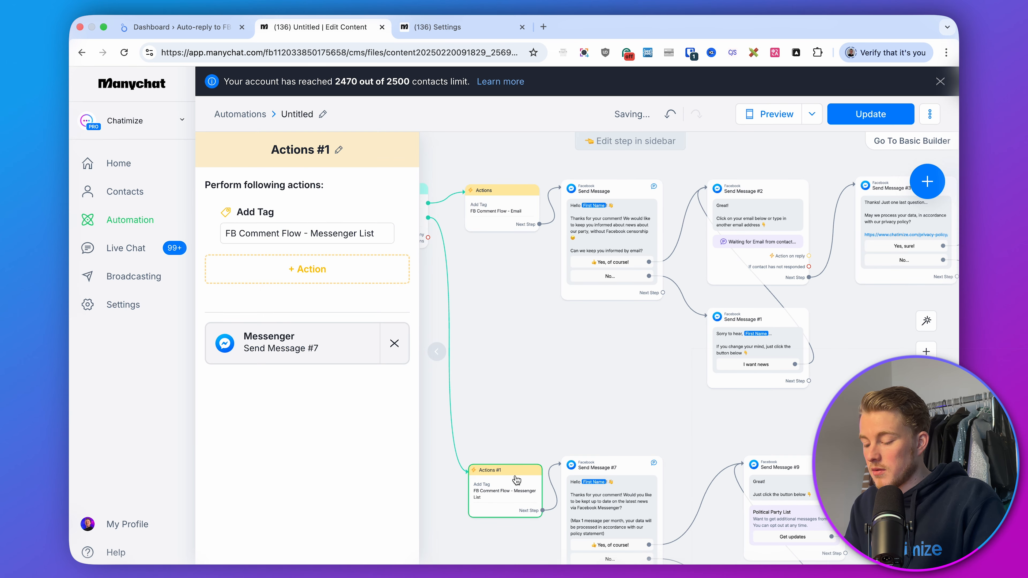
drag(515, 479, 515, 471)
click(543, 420)
click(870, 114)
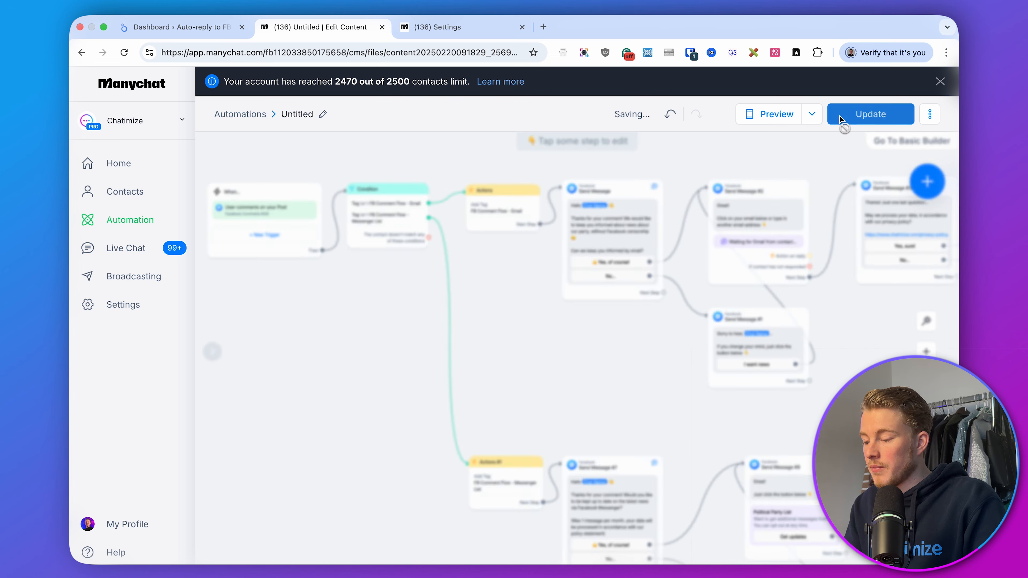
Review the whole flow across the canvas, from the trigger through both branches
scroll(570, 334, up, 5)
scroll(571, 334, down, 5)
drag(520, 301, 743, 405)
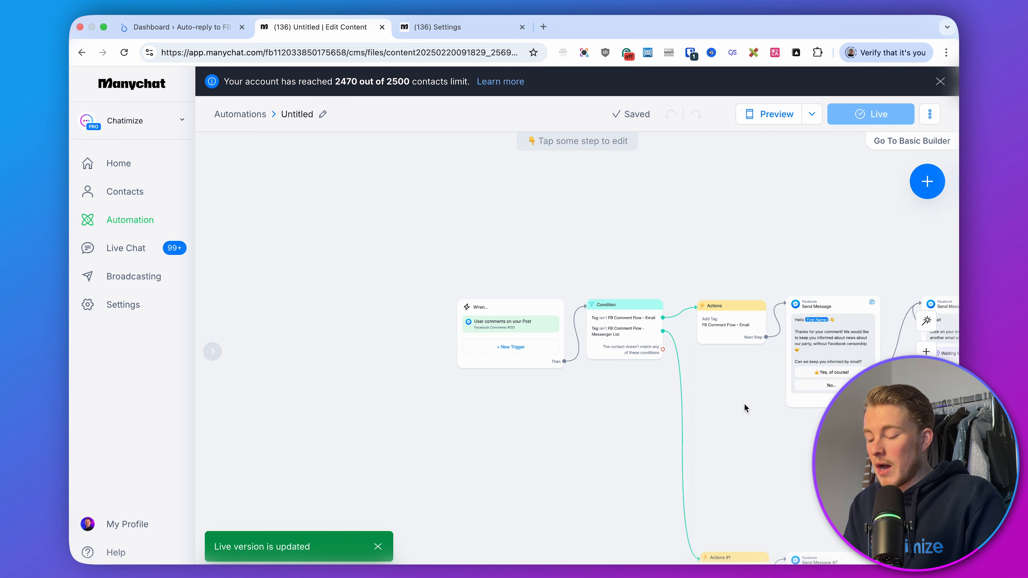
scroll(561, 360, up, 3)
scroll(561, 360, up, 1)
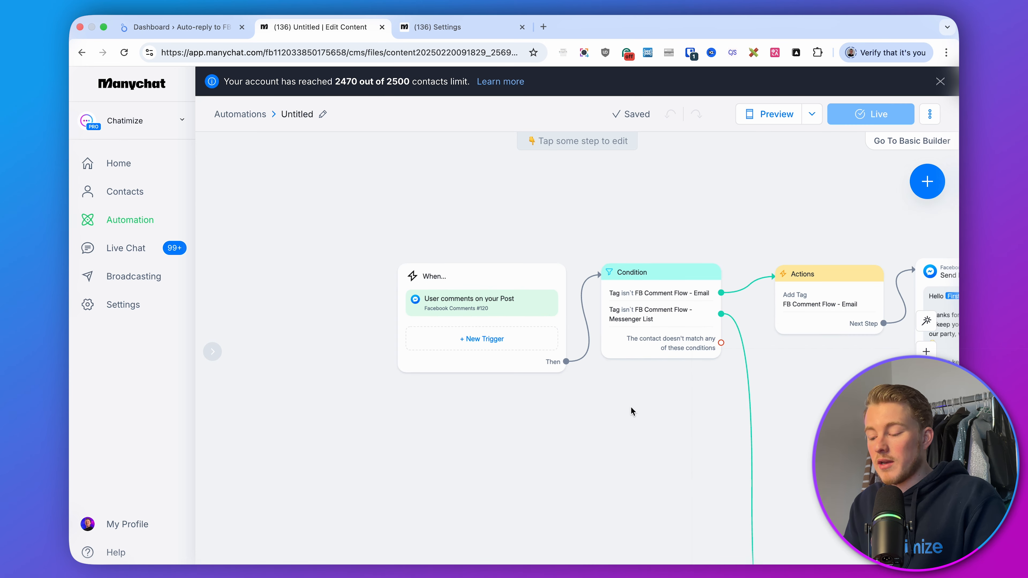
drag(630, 406, 486, 394)
scroll(528, 295, up, 3)
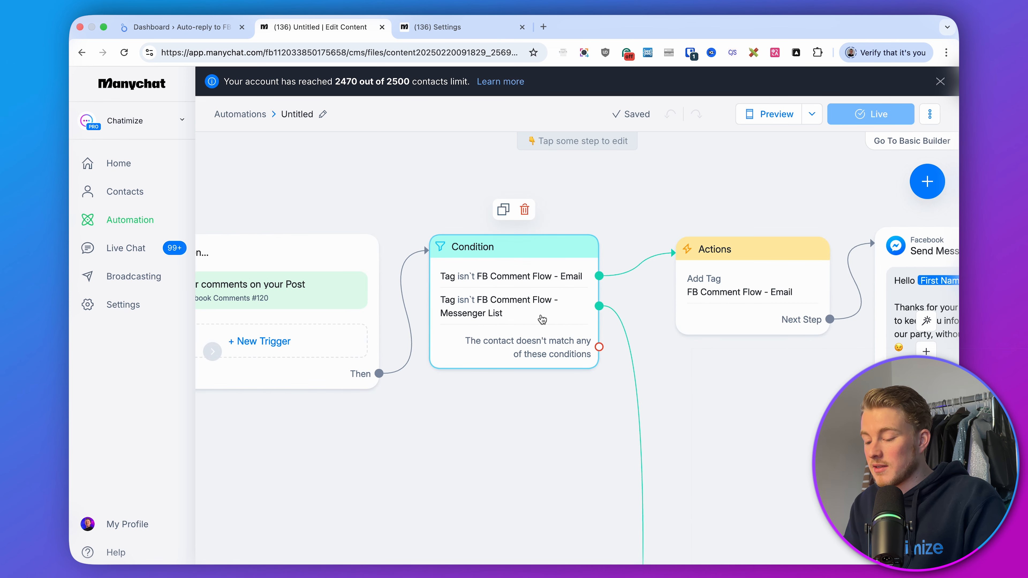
drag(757, 385, 536, 386)
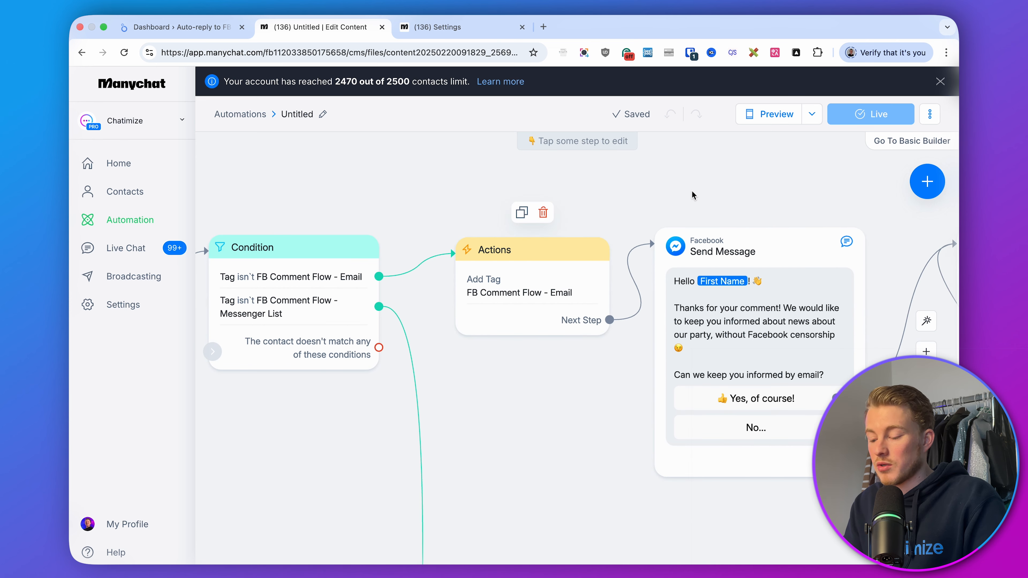
drag(770, 210, 393, 215)
scroll(534, 218, down, 3)
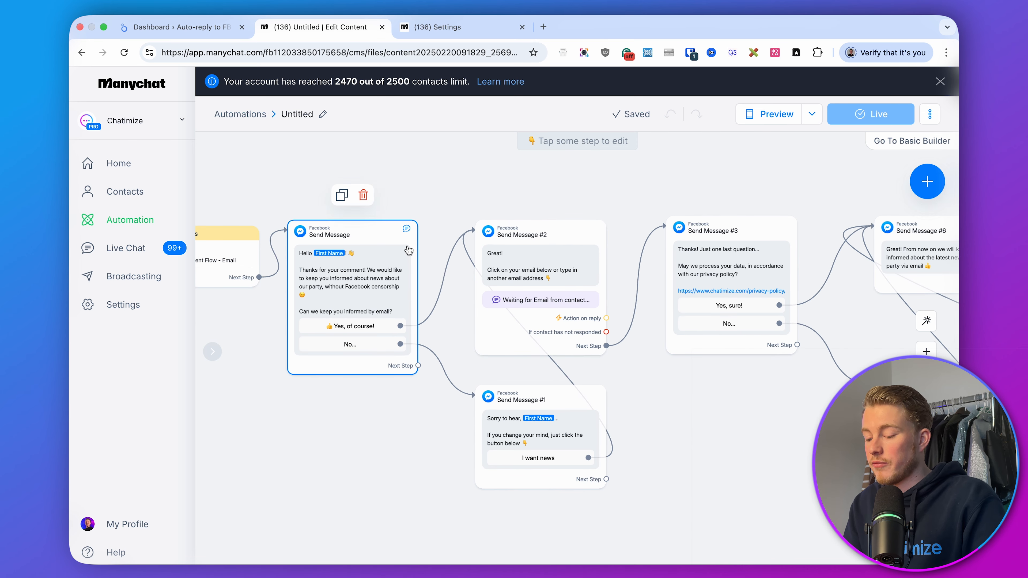
drag(740, 400, 517, 399)
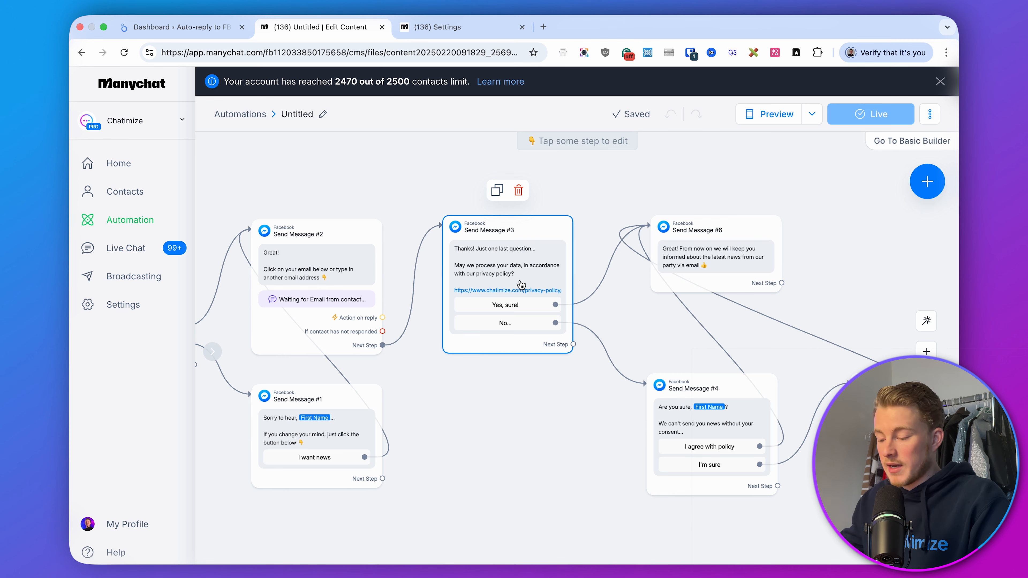
scroll(521, 299, left, 10)
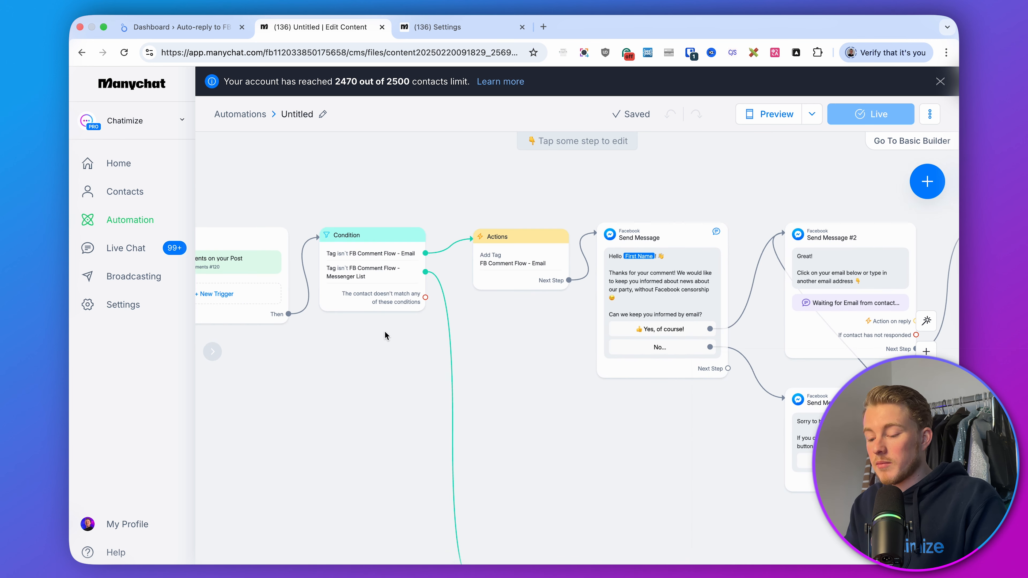
scroll(364, 324, down, 10)
scroll(364, 324, right, 5)
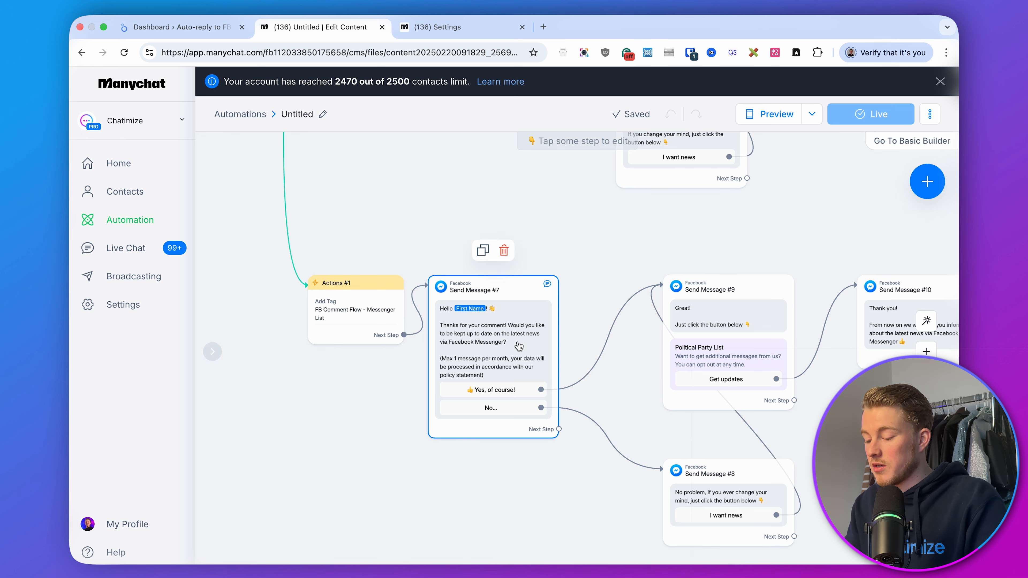
scroll(807, 229, right, 1)
scroll(807, 229, right, 10)
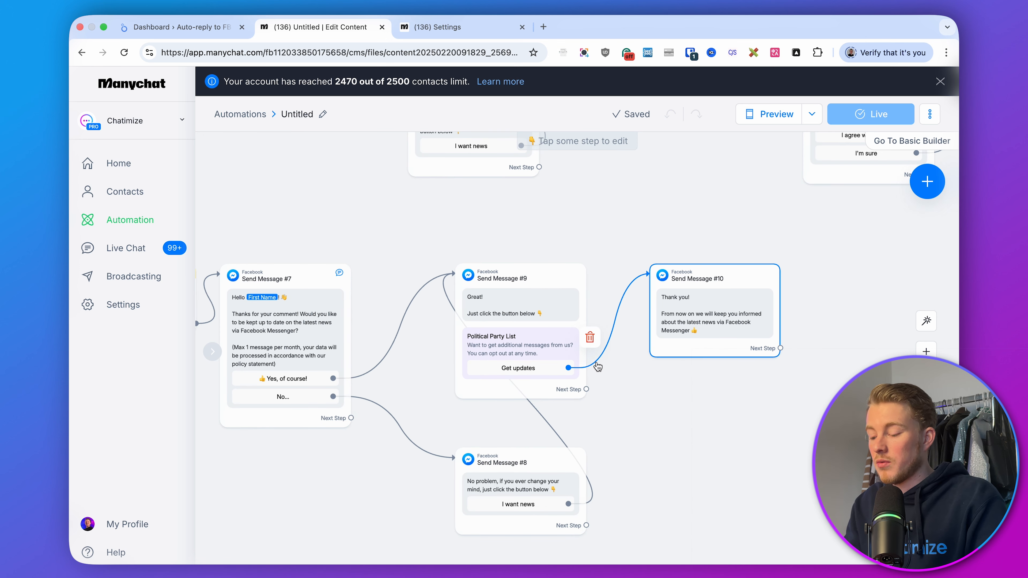
scroll(592, 202, up, 15)
scroll(592, 202, right, 12)
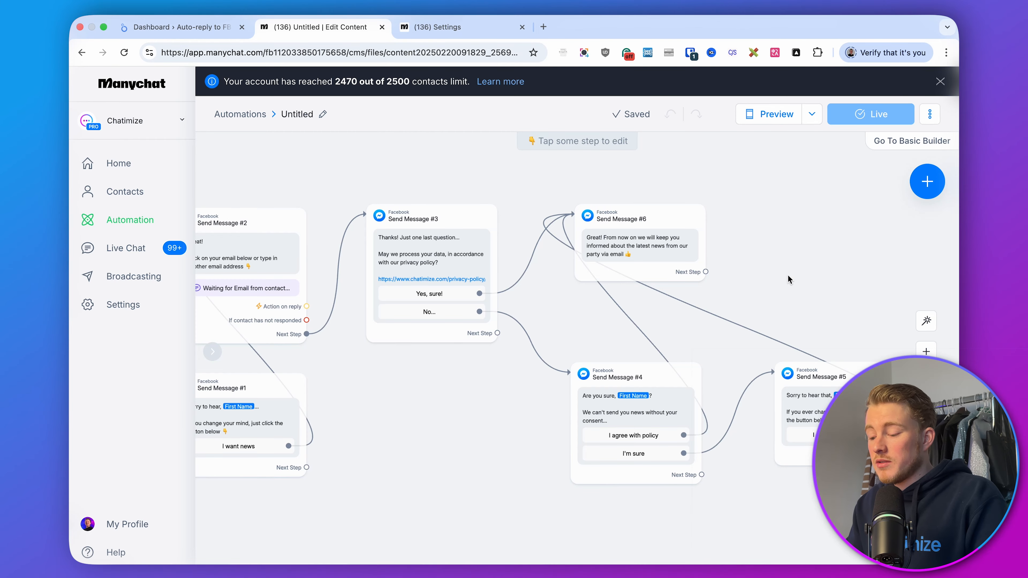
scroll(788, 280, down, 5)
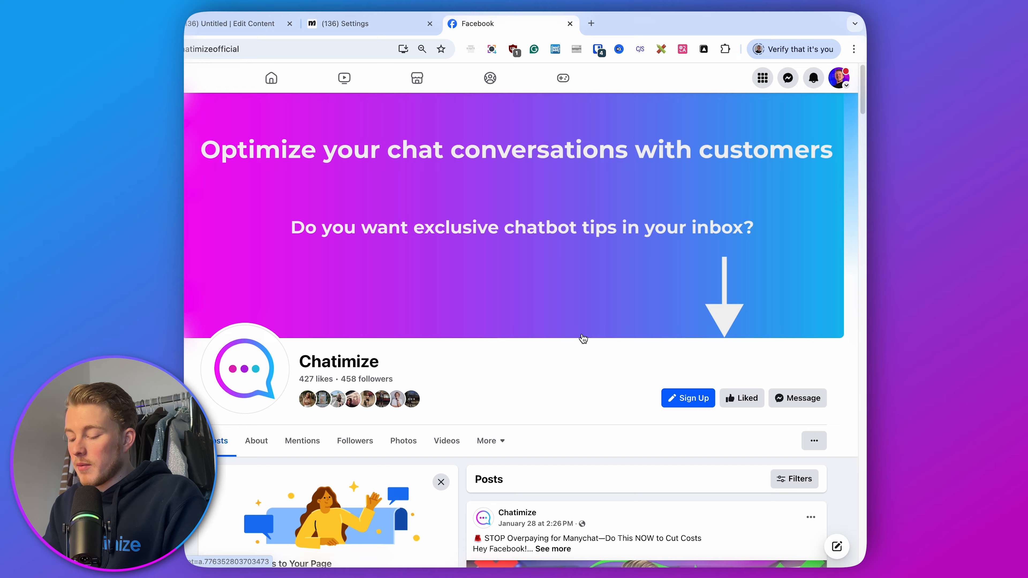
scroll(583, 339, down, 15)
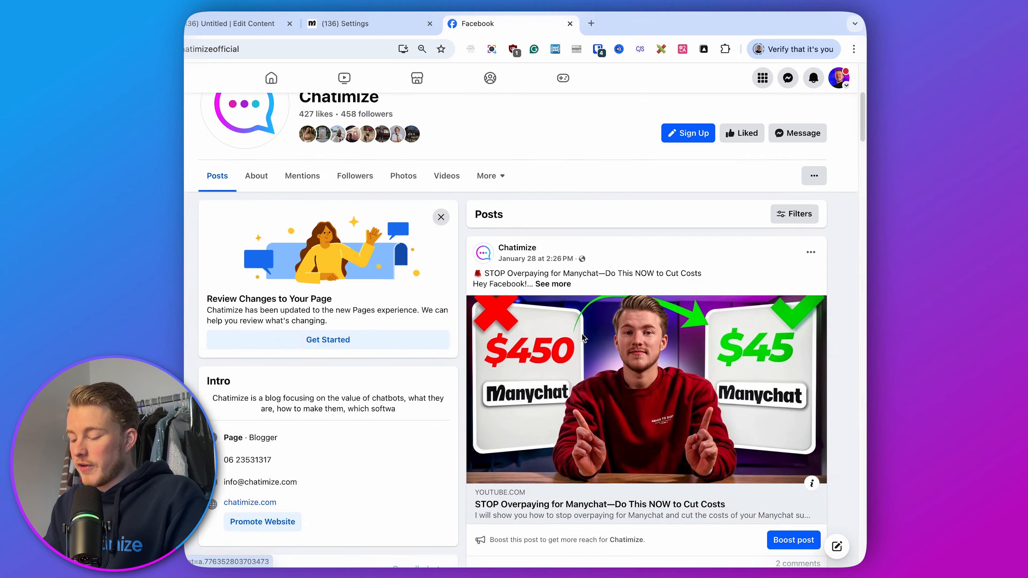
Switch to the Facebook page and comment "Interesting!" on the Manychat cost-cutting post to test the flow
click(593, 336)
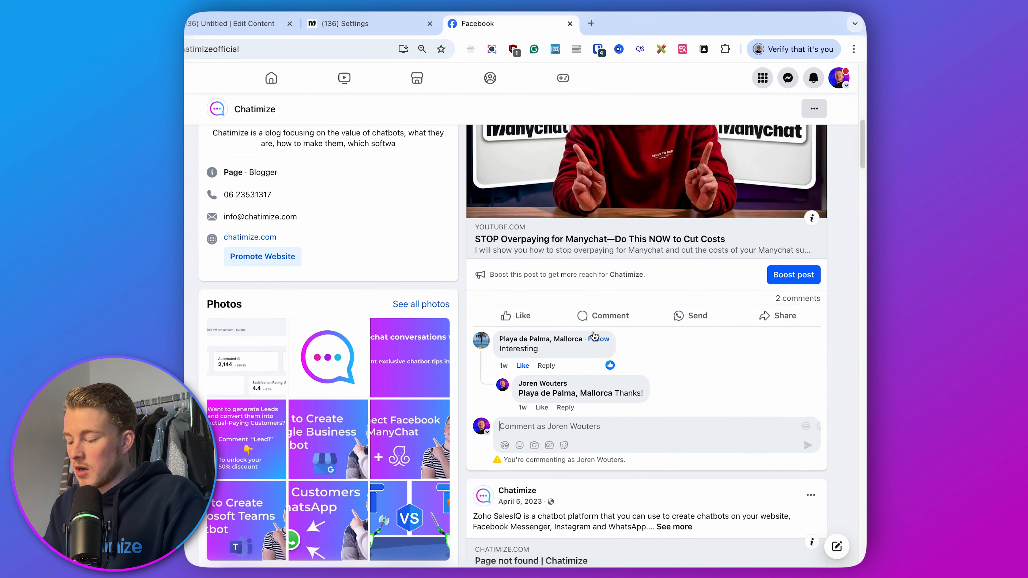
text(Interes)
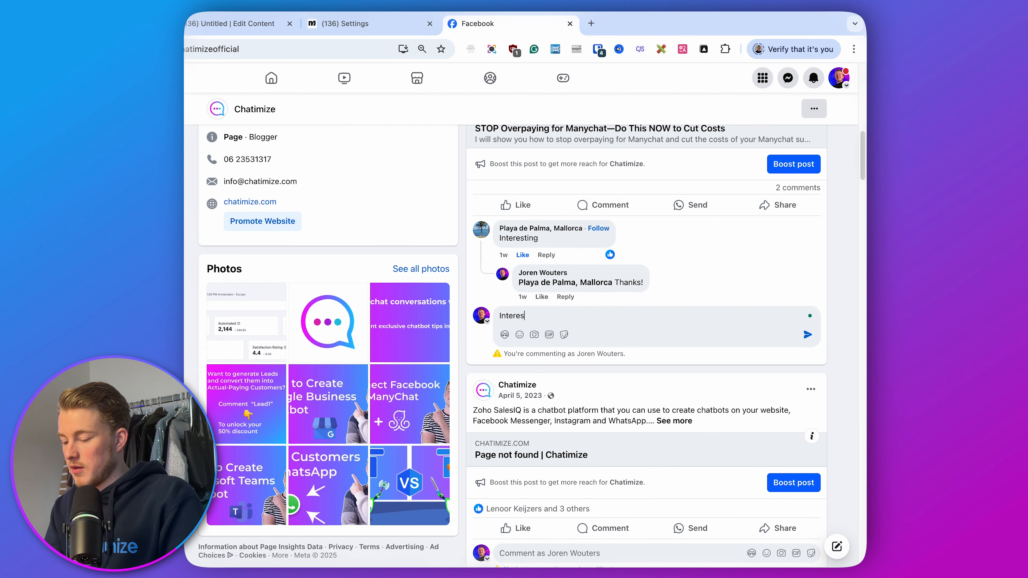
text(ting!)
key(Return)
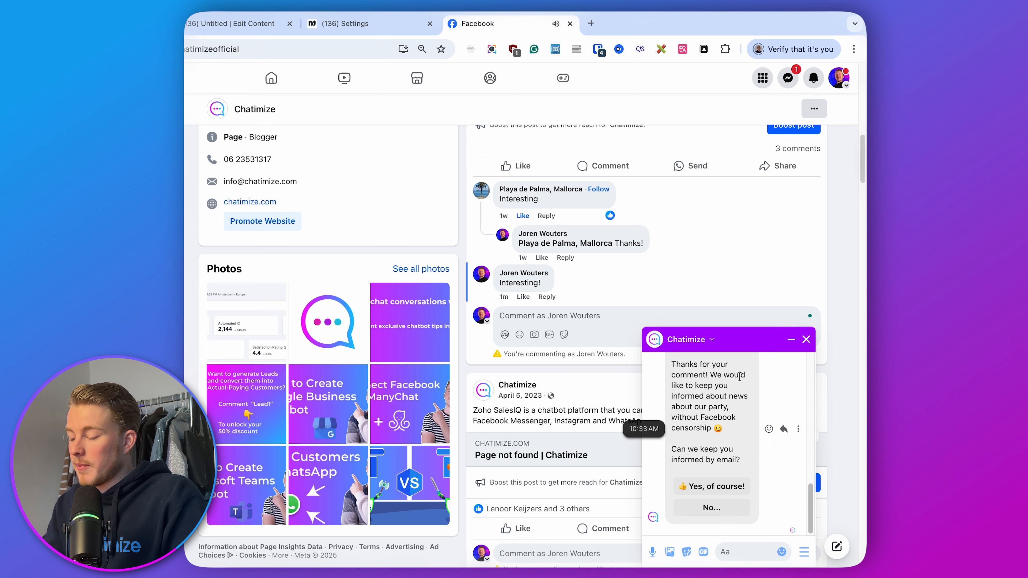
In the Messenger reply, answer "Yes, of course!" and send the suggested e-mail address
scroll(739, 377, up, 2)
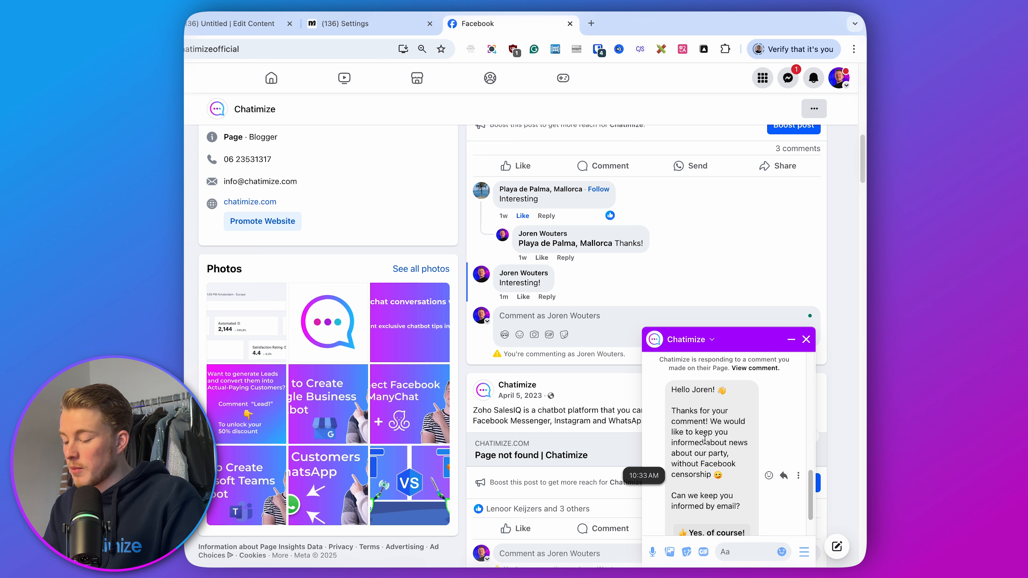
scroll(705, 409, down, 2)
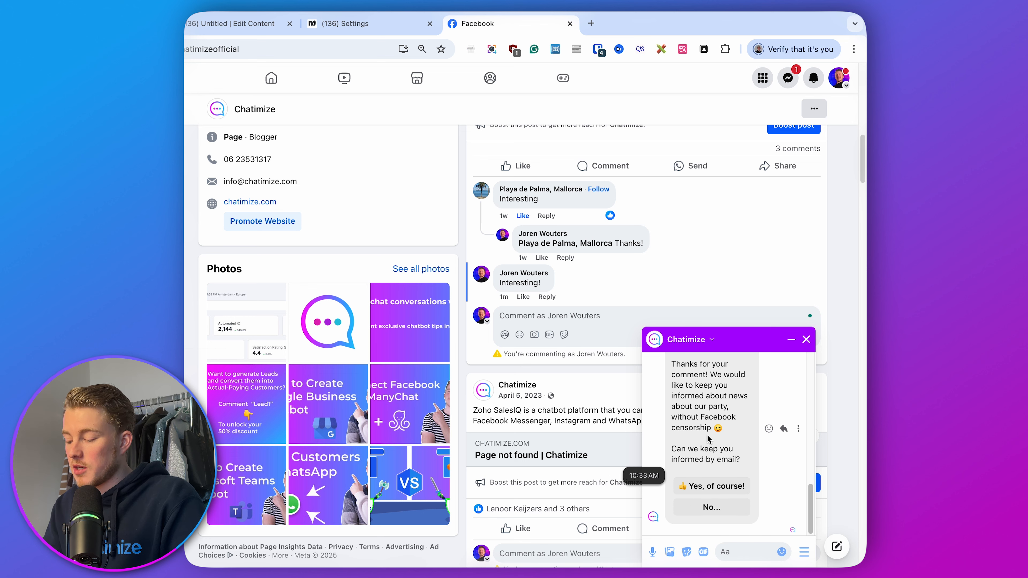
click(715, 486)
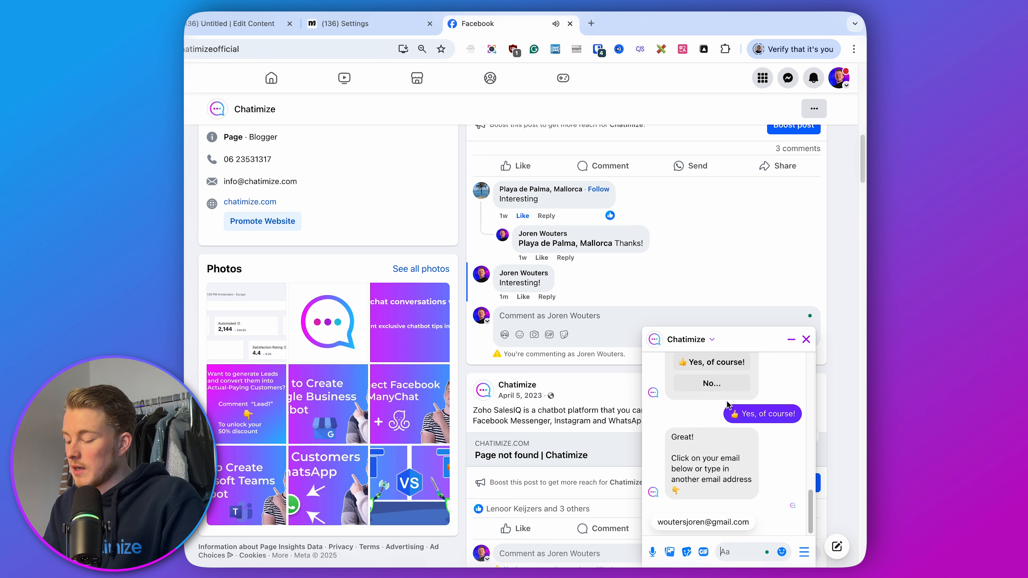
click(722, 525)
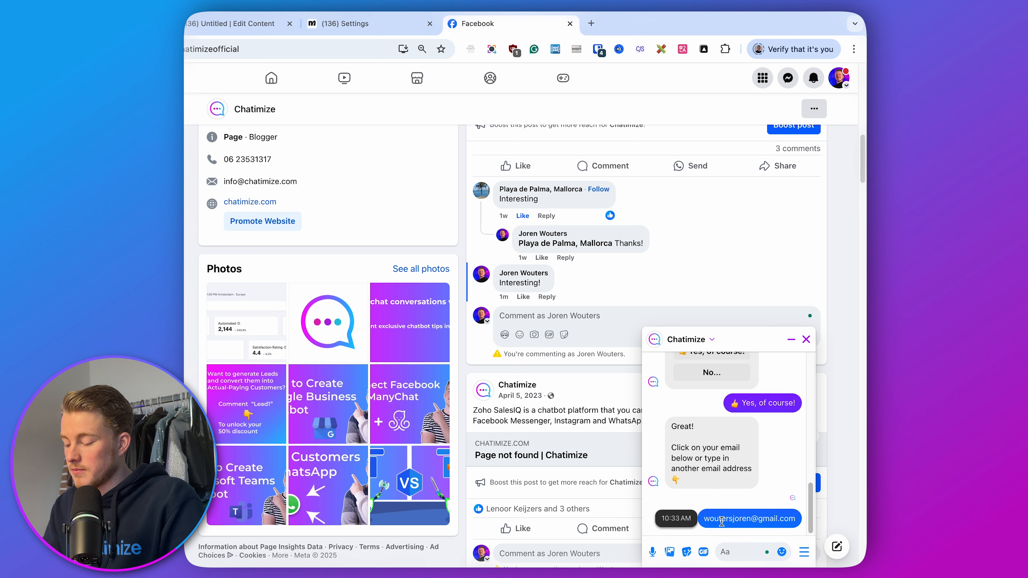
key(XF86AudioMute)
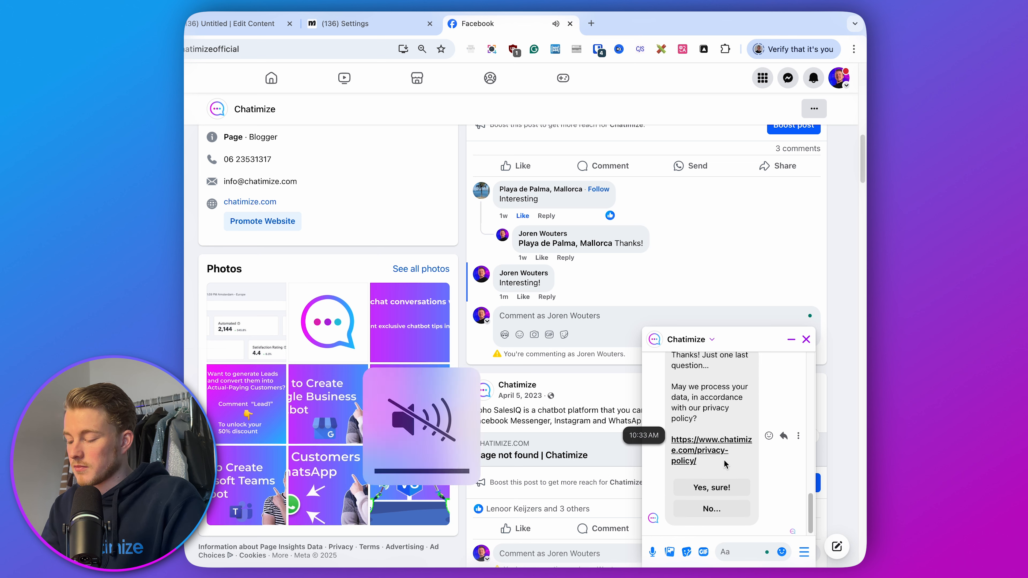
Accept the privacy-policy question with "Yes, sure!" and close the chat window
scroll(725, 461, up, 1)
drag(670, 394, 722, 405)
click(722, 405)
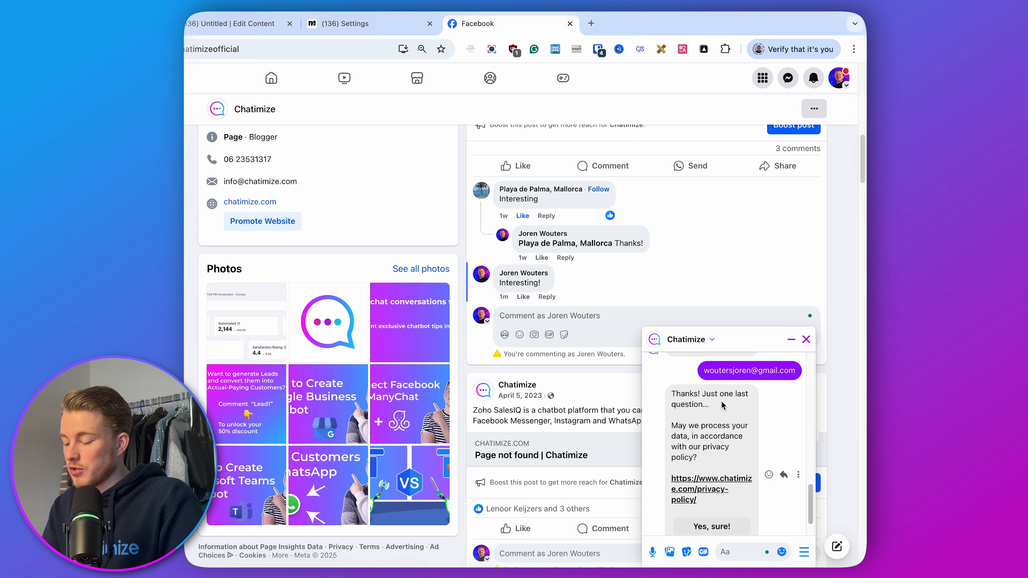
scroll(723, 405, down, 2)
click(733, 488)
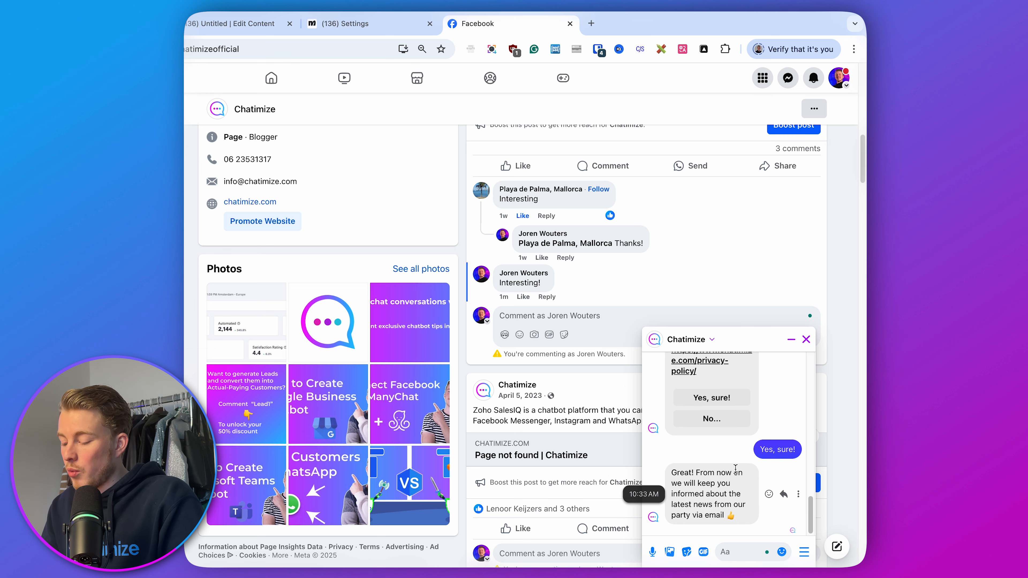
click(807, 339)
Comment "Interesting!" on the Zoho SalesIQ post to test the Messenger List branch
scroll(807, 339, down, 3)
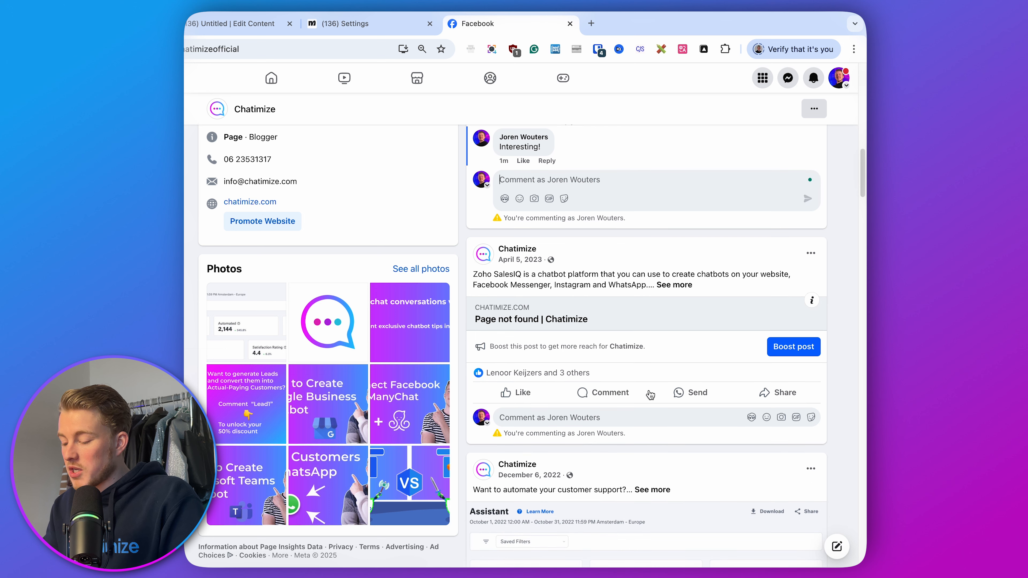
click(611, 393)
text(In)
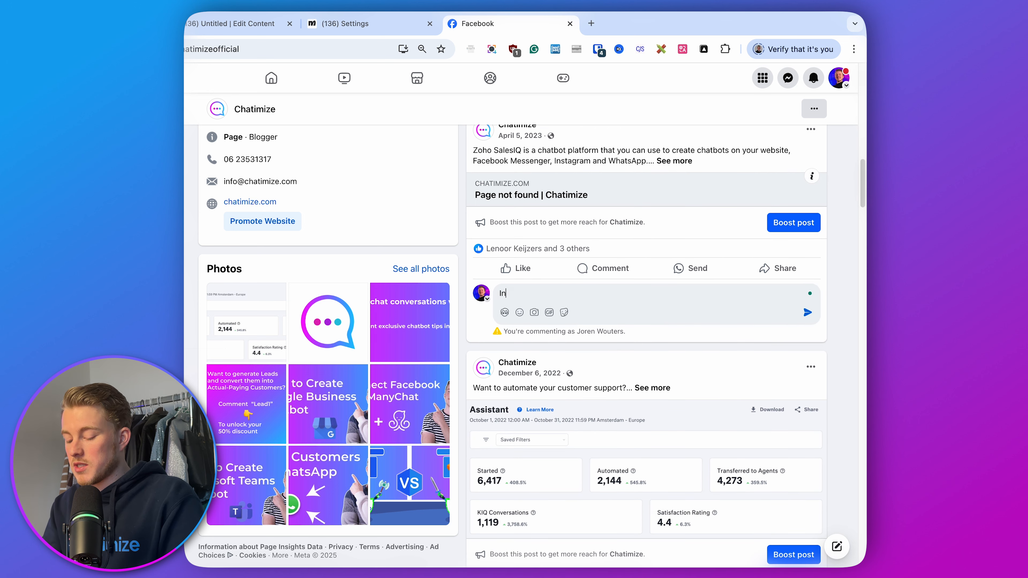
text(teresting!)
key(Return)
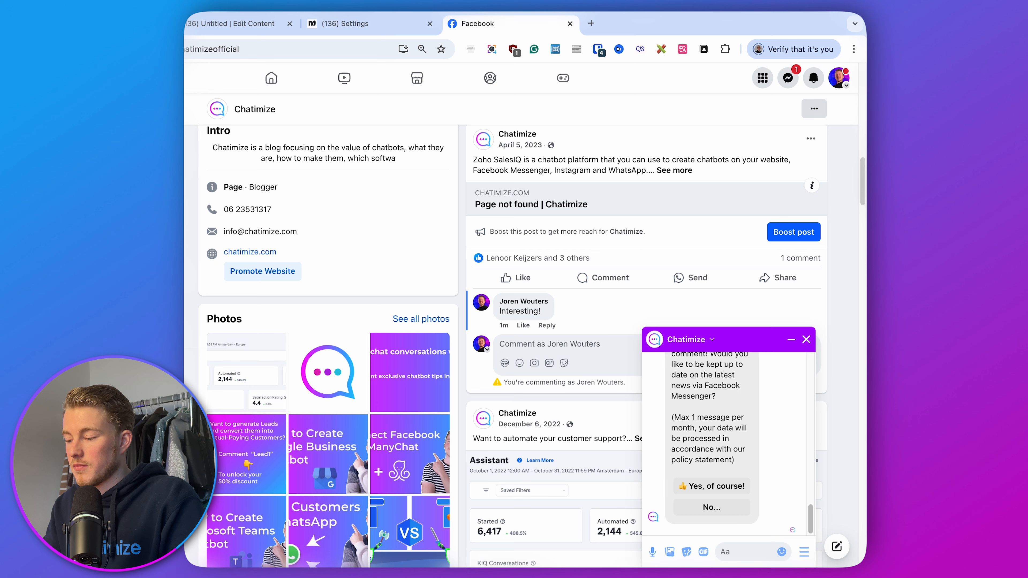
Answer "Yes, of course!" in the chat and opt in with "Get updates" on the Political Party List prompt
scroll(691, 404, up, 2)
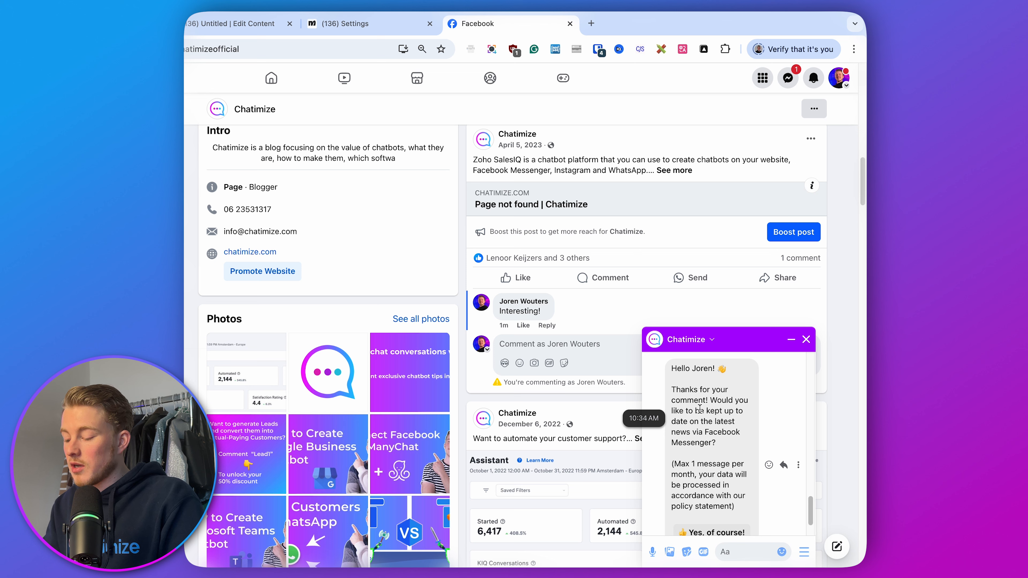
scroll(699, 409, down, 2)
click(709, 492)
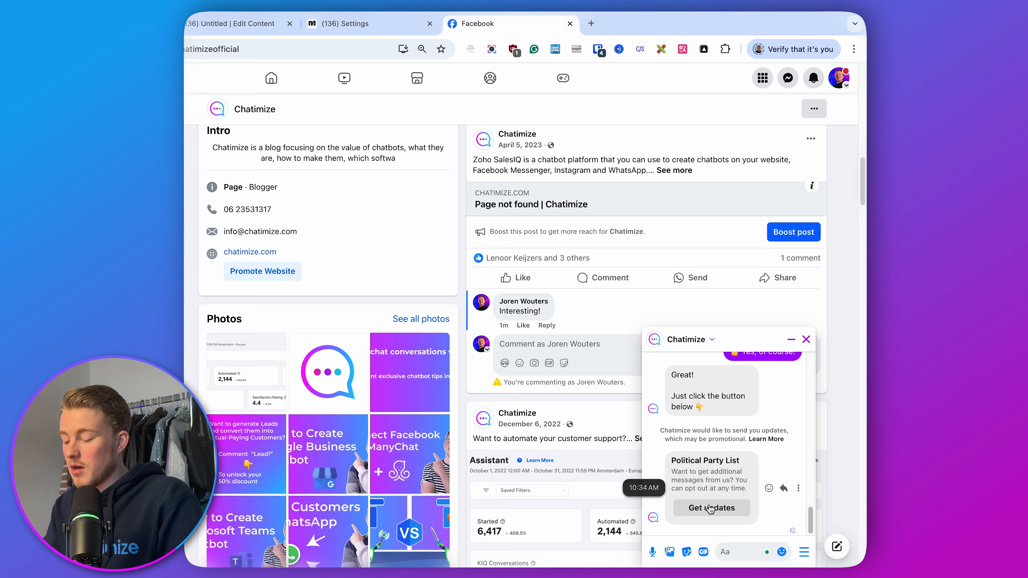
click(710, 508)
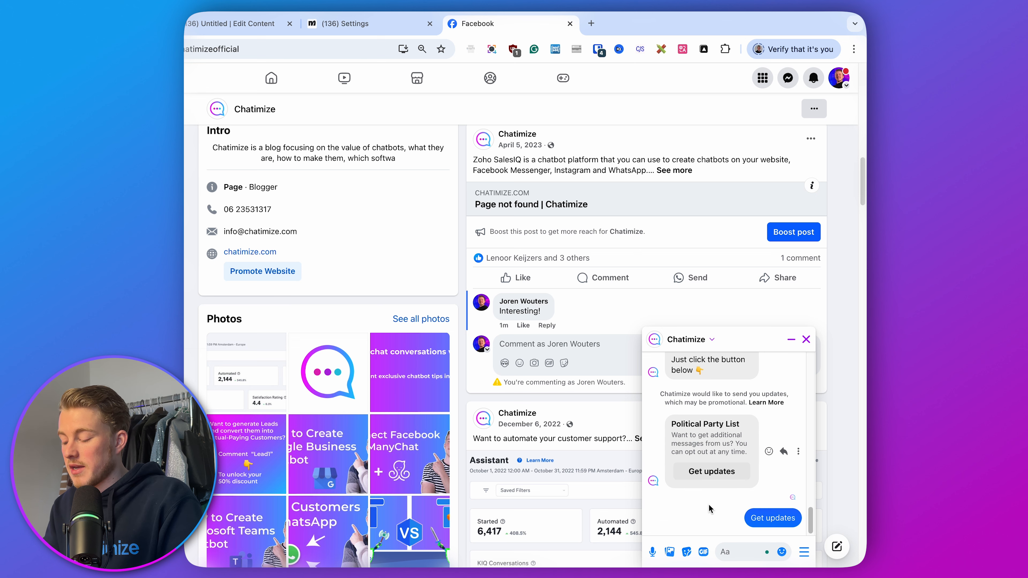